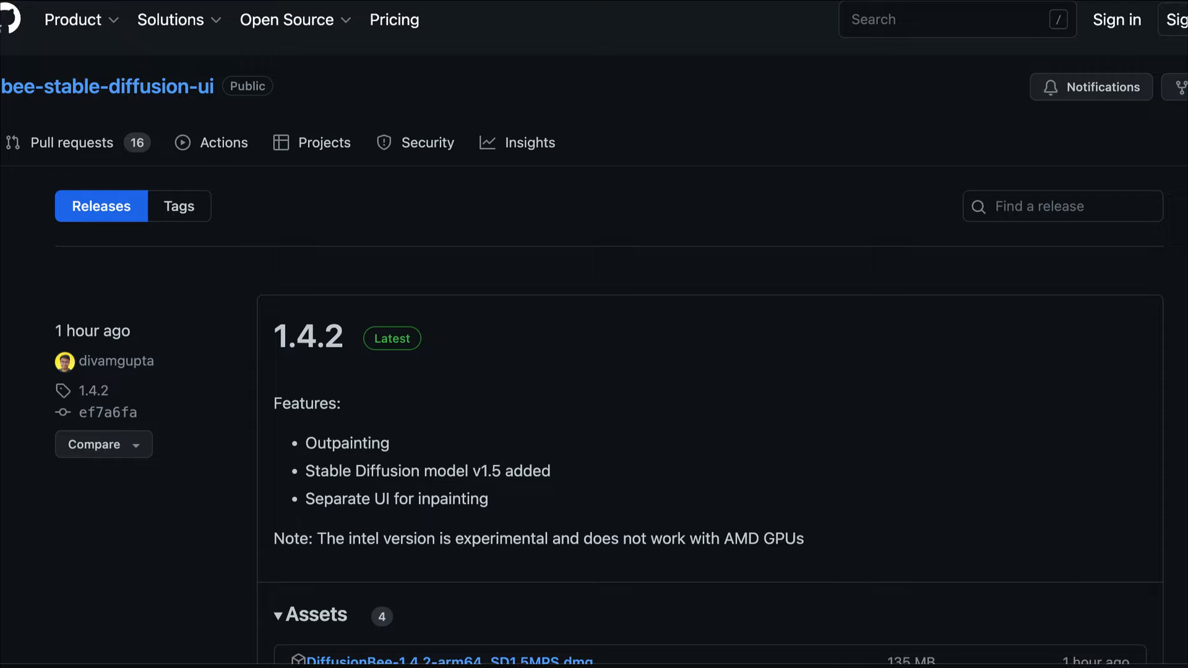
- Open the diffusionbee-stable-diffusion-ui repository's main page and examine its description, README and release information
{"action": "scroll", "coordinate": [56, 318], "scroll_direction": "down", "scroll_amount": 8}
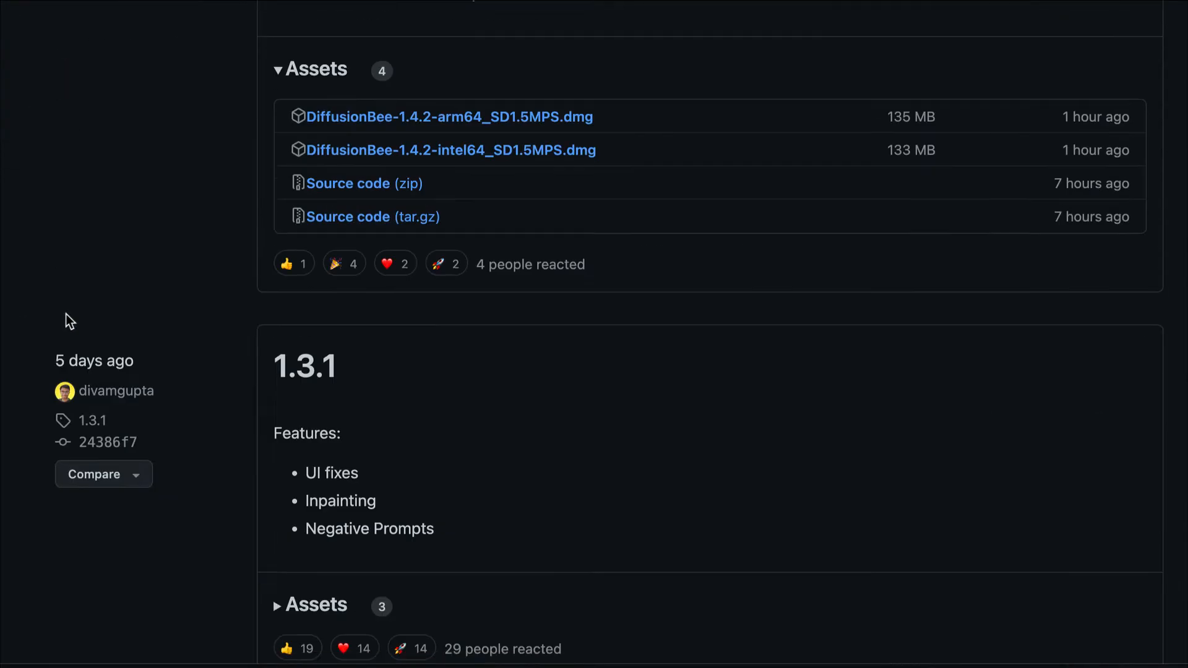
{"action": "scroll", "coordinate": [93, 266], "scroll_direction": "up", "scroll_amount": 9}
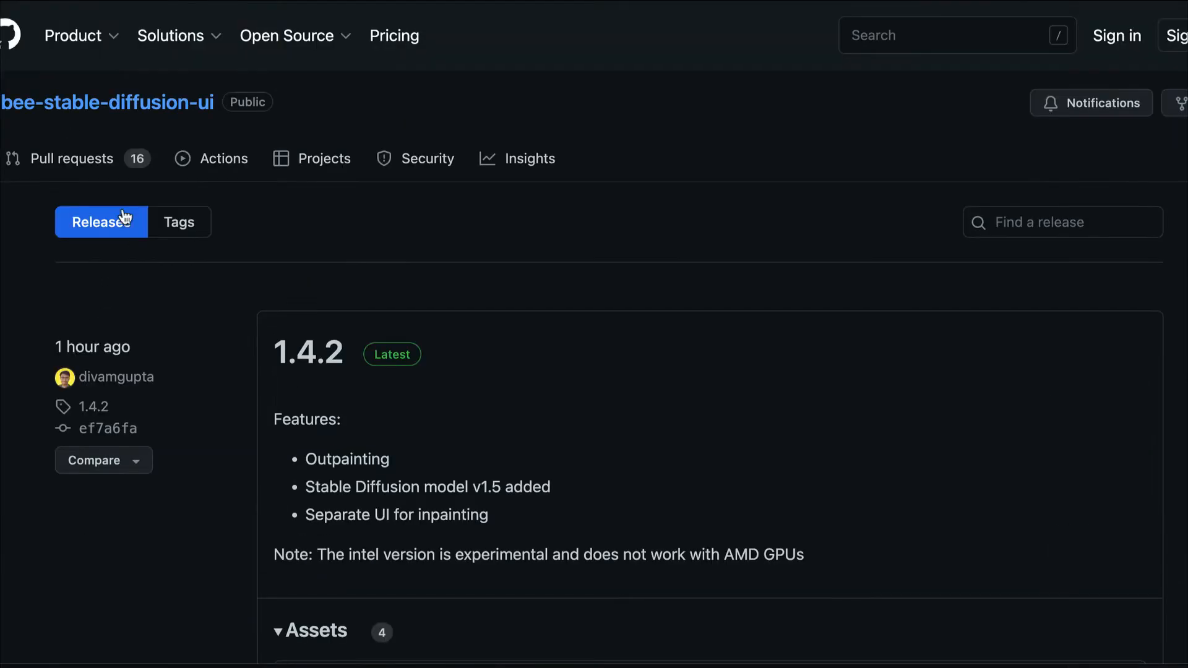
{"action": "left_click", "coordinate": [144, 112]}
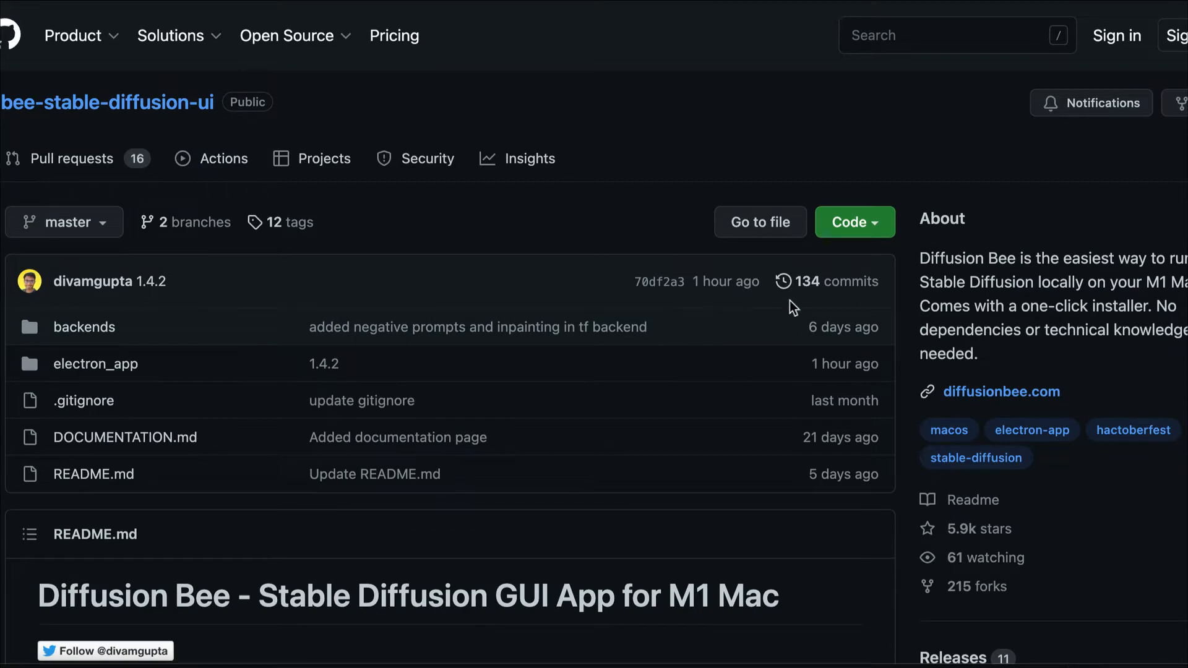
{"action": "scroll", "coordinate": [1166, 341], "scroll_direction": "down", "scroll_amount": 5}
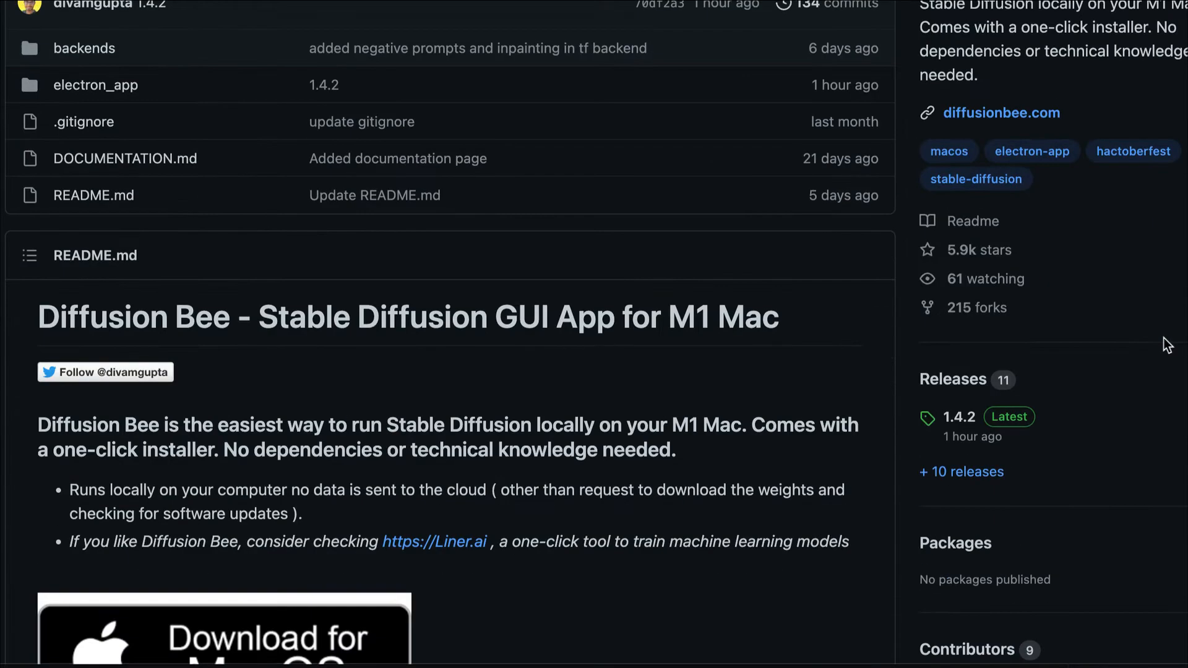
{"action": "scroll", "coordinate": [1166, 345], "scroll_direction": "up", "scroll_amount": 4}
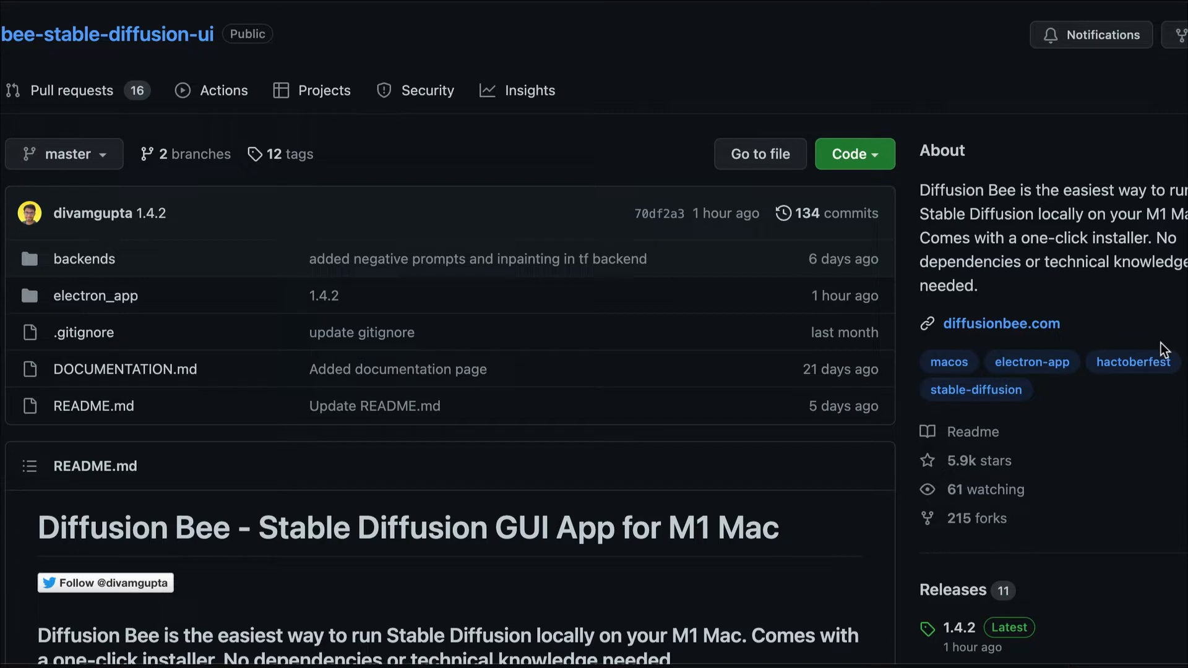
{"action": "scroll", "coordinate": [1165, 350], "scroll_direction": "up", "scroll_amount": 1}
{"action": "scroll", "coordinate": [1165, 349], "scroll_direction": "up", "scroll_amount": 1}
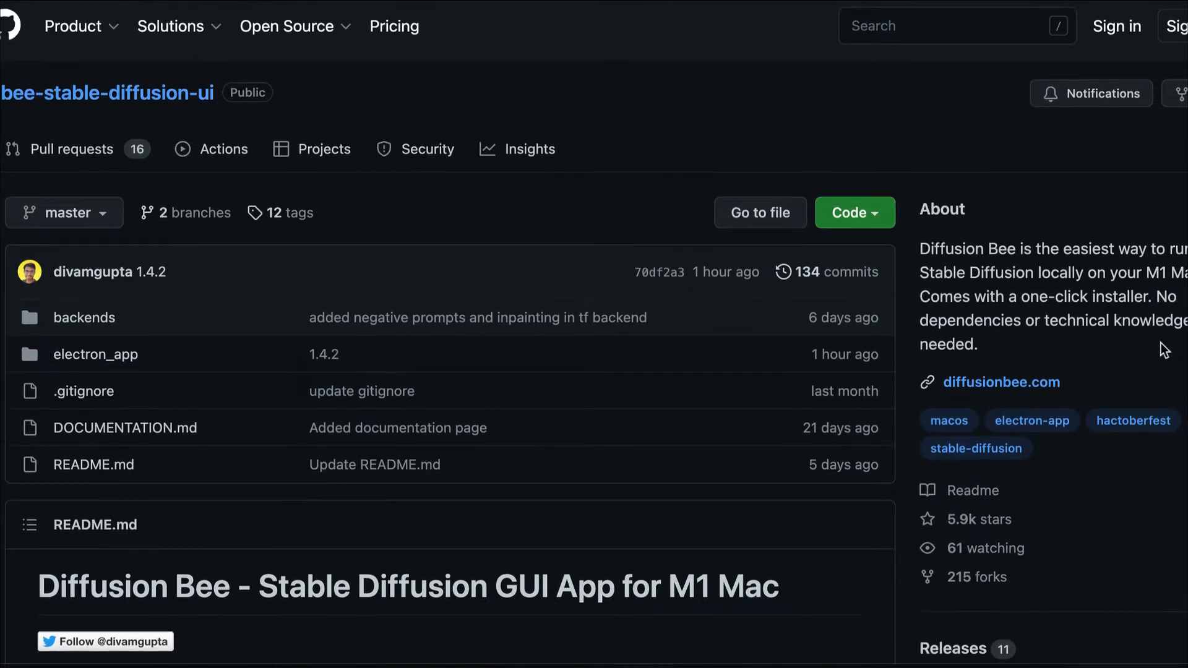
{"action": "scroll", "coordinate": [1165, 350], "scroll_direction": "down", "scroll_amount": 4}
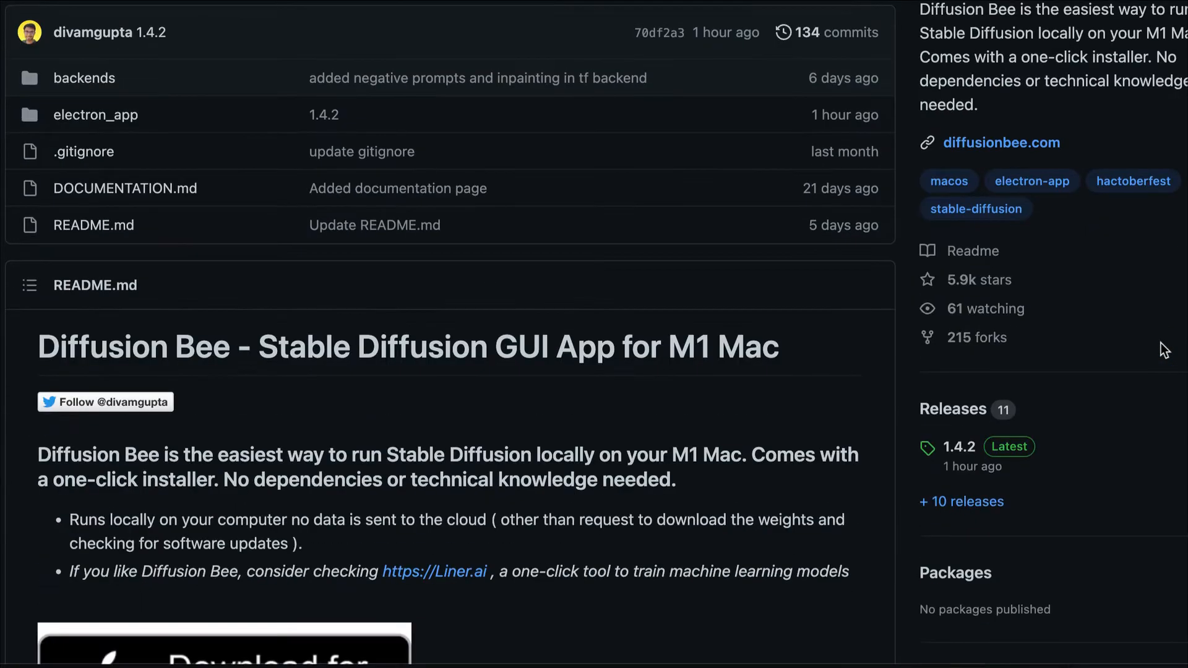
{"action": "scroll", "coordinate": [1165, 350], "scroll_direction": "down", "scroll_amount": 2}
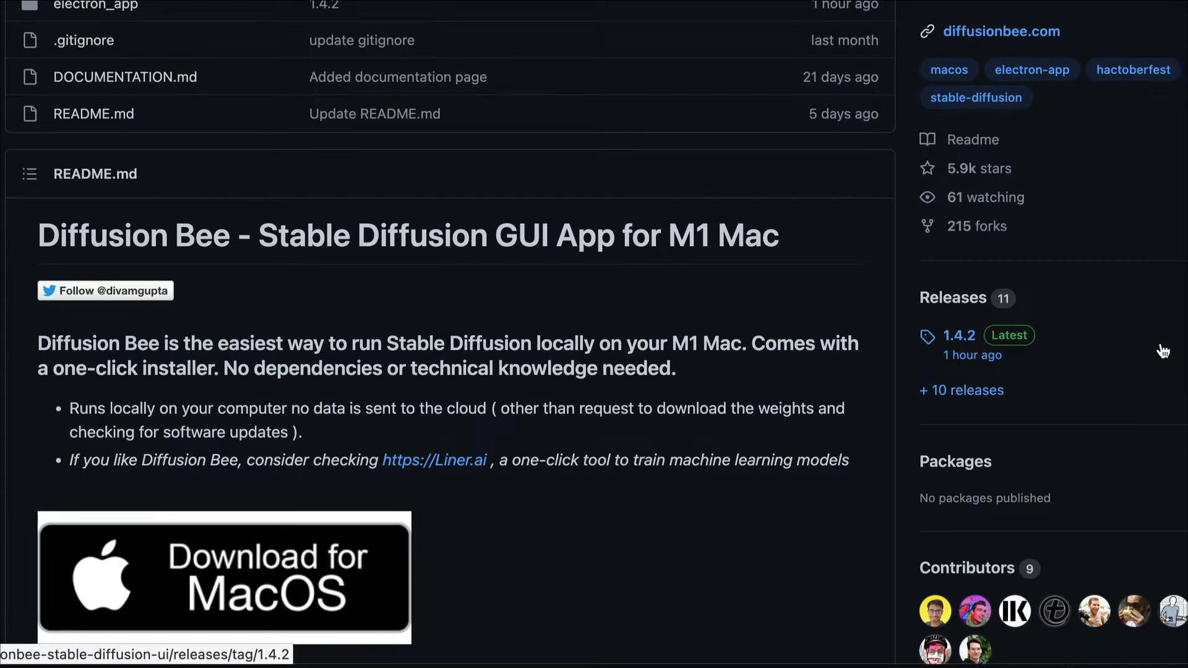
{"action": "scroll", "coordinate": [1159, 345], "scroll_direction": "up", "scroll_amount": 4}
{"action": "scroll", "coordinate": [1164, 351], "scroll_direction": "up", "scroll_amount": 1}
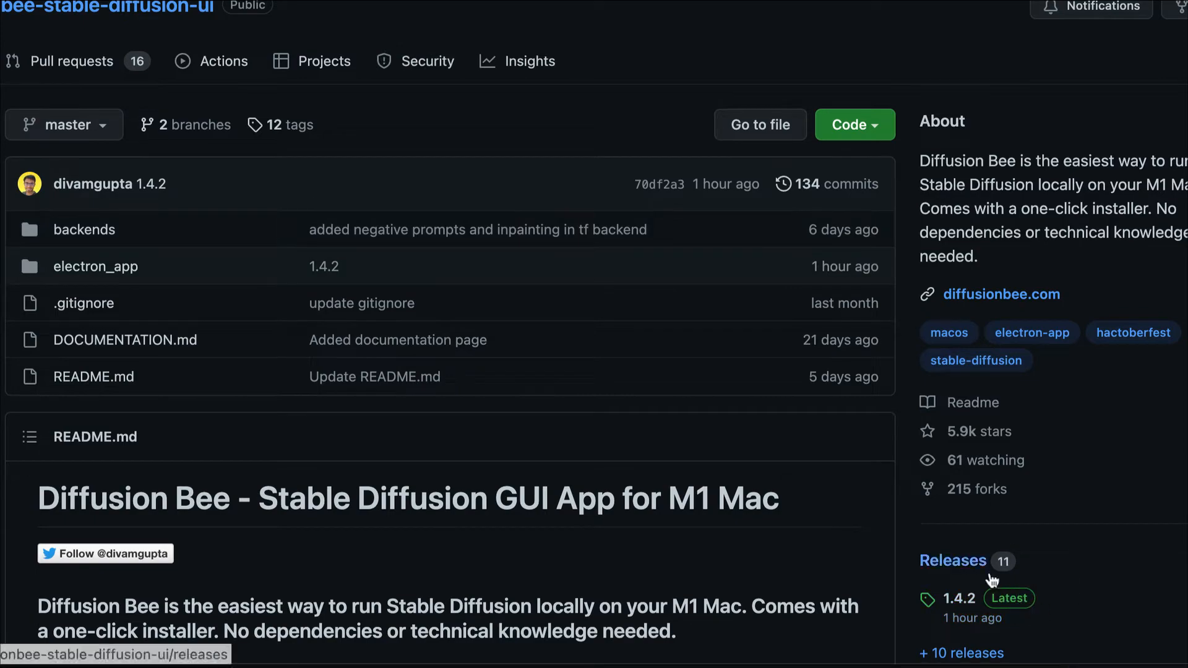
{"action": "scroll", "coordinate": [1084, 577], "scroll_direction": "down", "scroll_amount": 5}
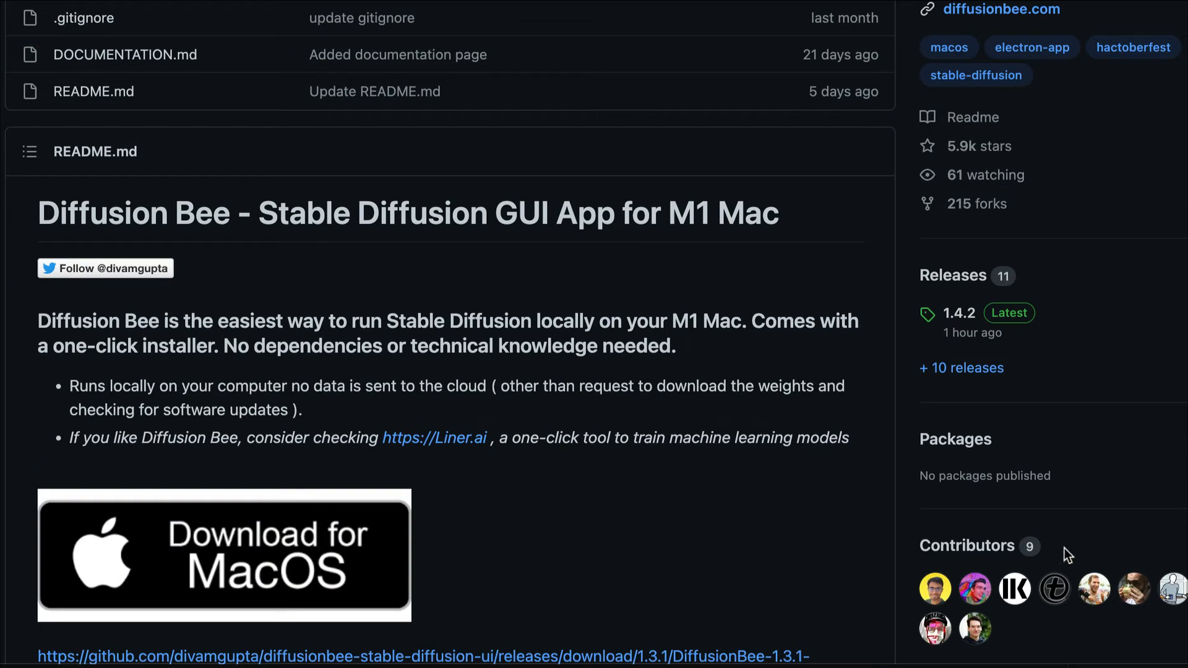
- Open the repository's full releases list and examine the features and downloadable assets of releases 1.4.2 and 1.3.1
{"action": "left_click", "coordinate": [989, 374]}
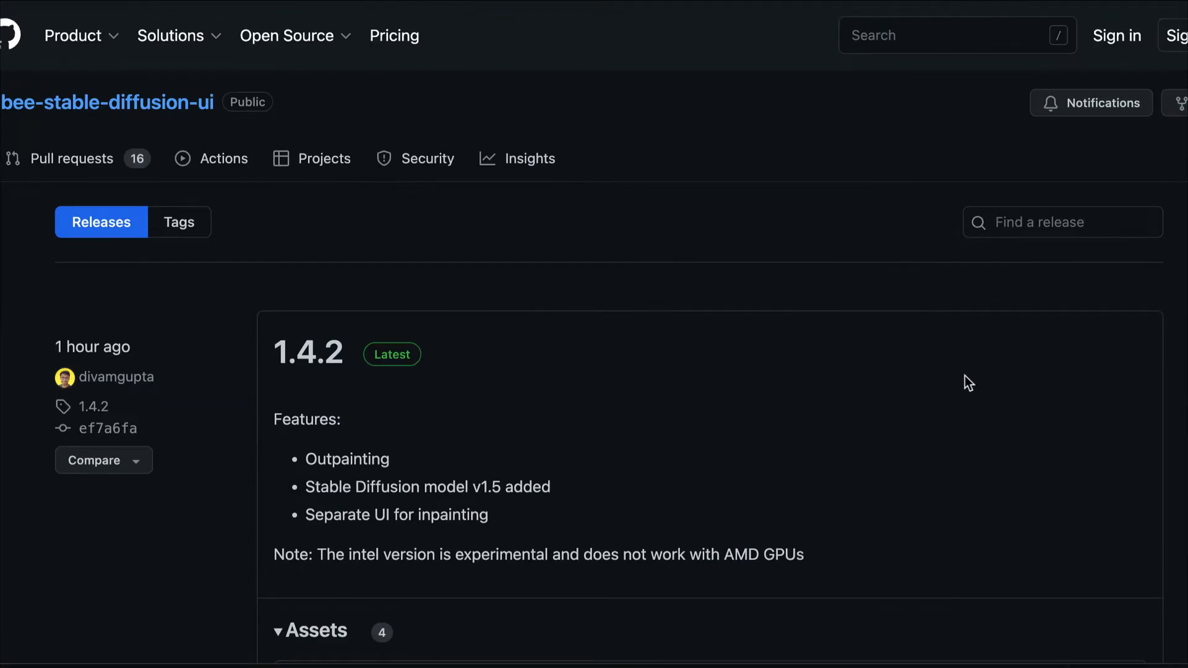
{"action": "scroll", "coordinate": [965, 377], "scroll_direction": "down", "scroll_amount": 1}
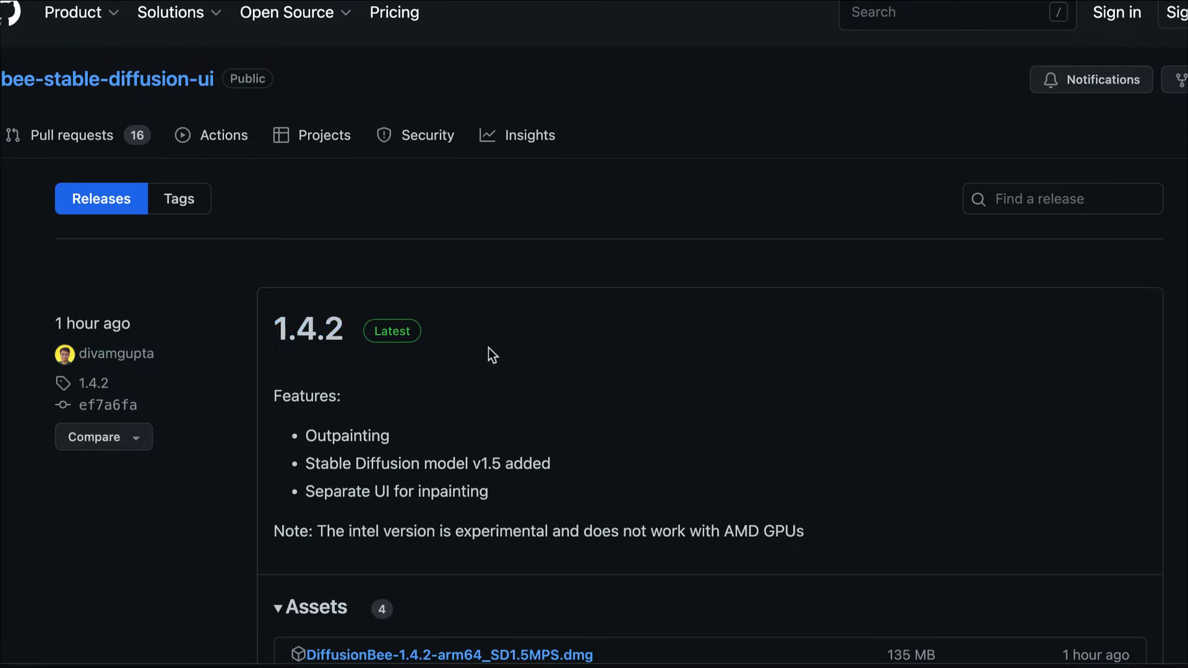
{"action": "scroll", "coordinate": [488, 347], "scroll_direction": "down", "scroll_amount": 3}
{"action": "scroll", "coordinate": [445, 287], "scroll_direction": "down", "scroll_amount": 3}
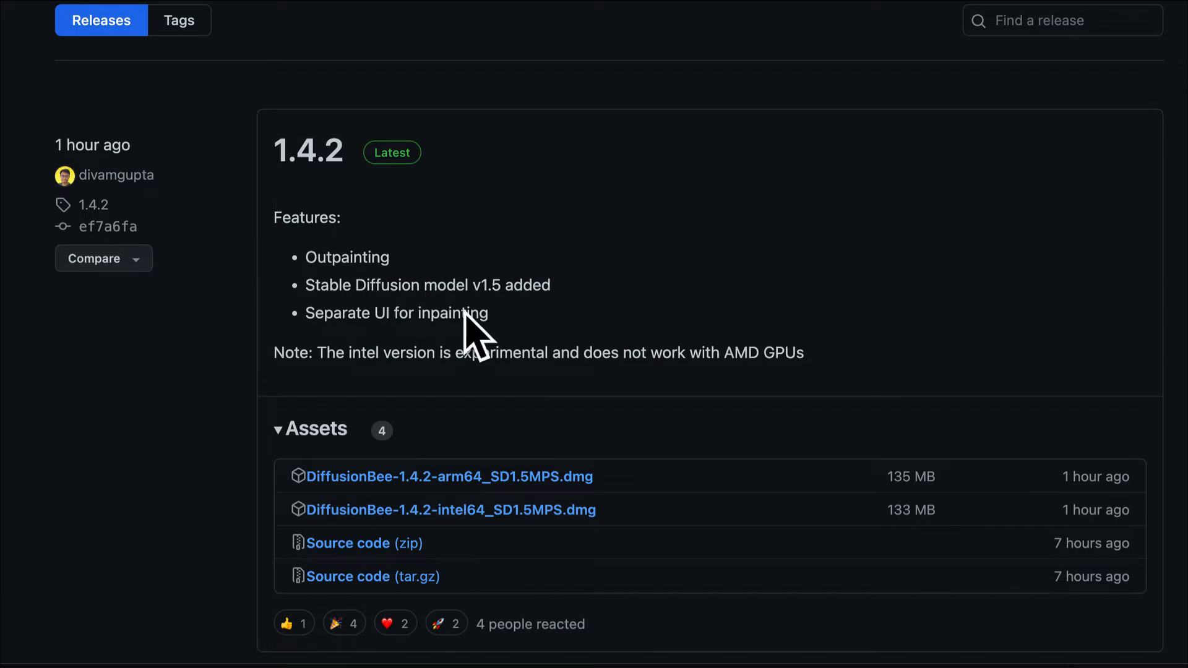
{"action": "scroll", "coordinate": [494, 328], "scroll_direction": "up", "scroll_amount": 5}
{"action": "scroll", "coordinate": [493, 318], "scroll_direction": "down", "scroll_amount": 4}
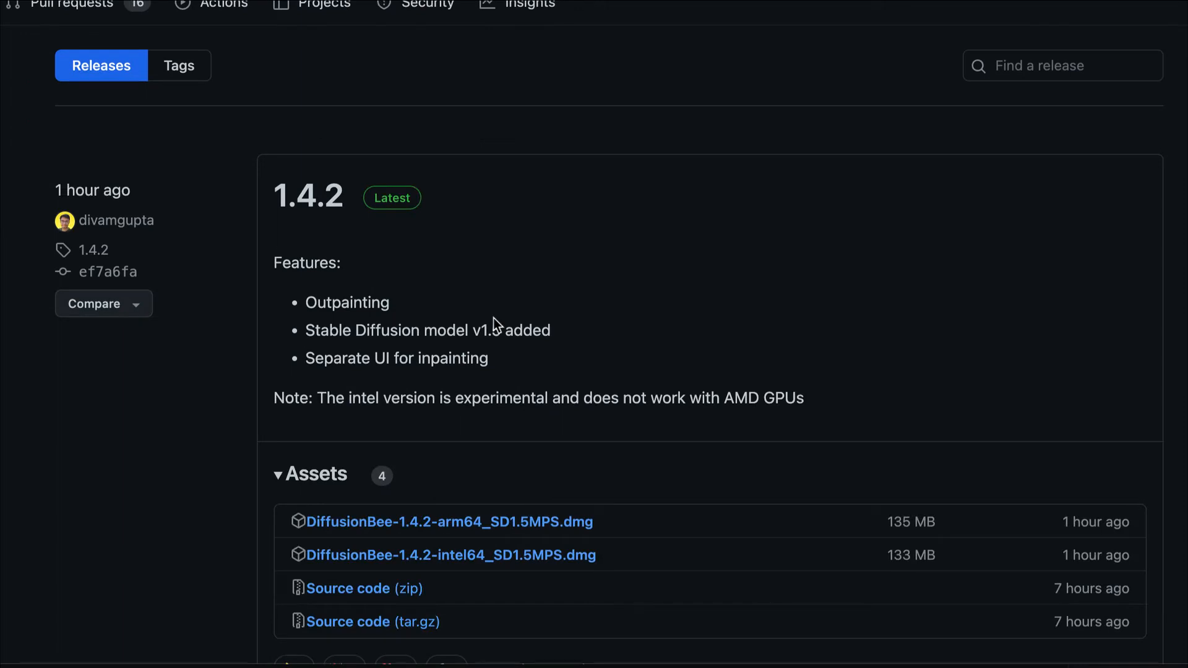
{"action": "scroll", "coordinate": [493, 319], "scroll_direction": "down", "scroll_amount": 1}
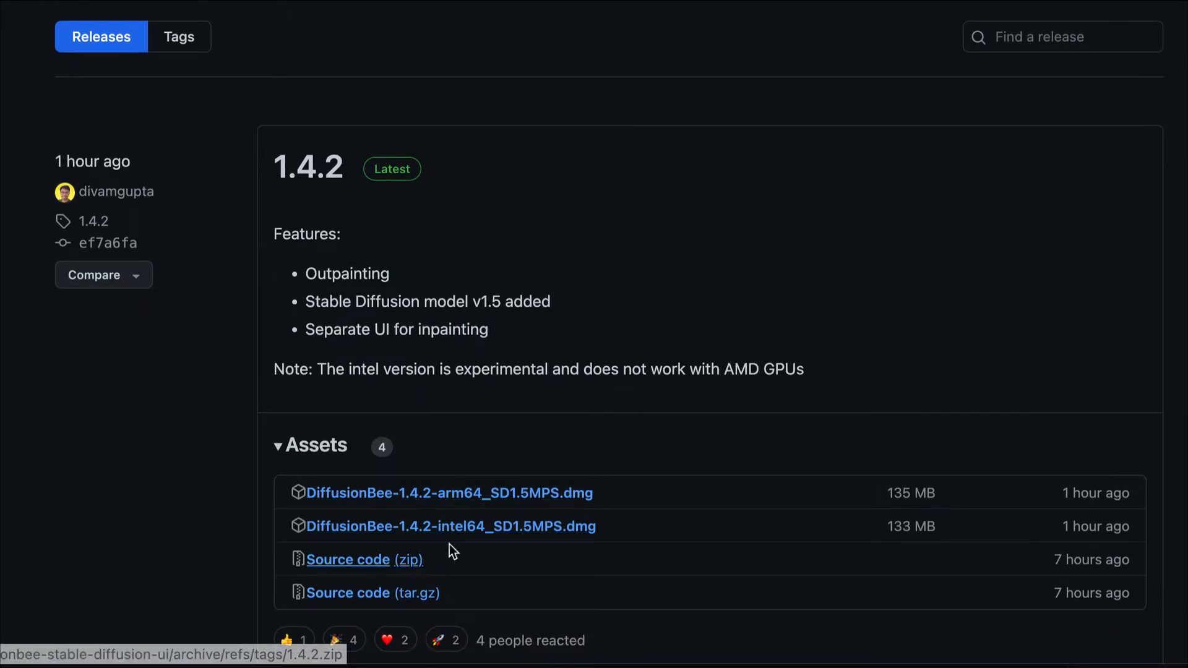
{"action": "scroll", "coordinate": [498, 496], "scroll_direction": "down", "scroll_amount": 2}
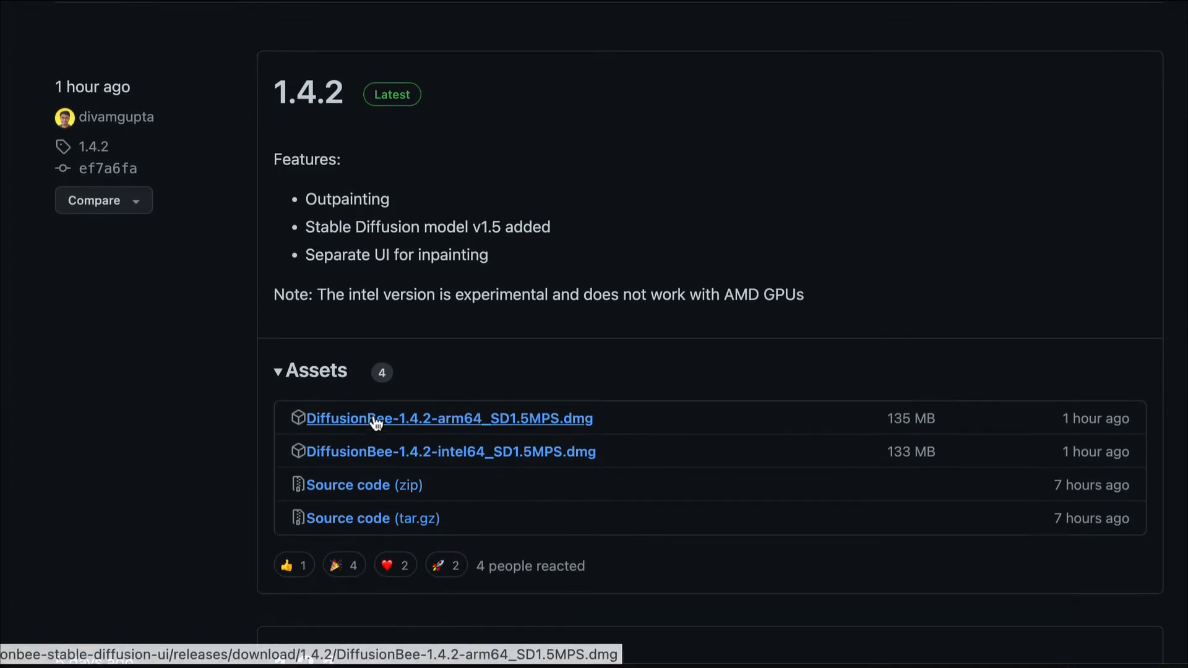
{"action": "scroll", "coordinate": [473, 449], "scroll_direction": "down", "scroll_amount": 4}
{"action": "scroll", "coordinate": [473, 449], "scroll_direction": "up", "scroll_amount": 8}
{"action": "scroll", "coordinate": [472, 449], "scroll_direction": "down", "scroll_amount": 12}
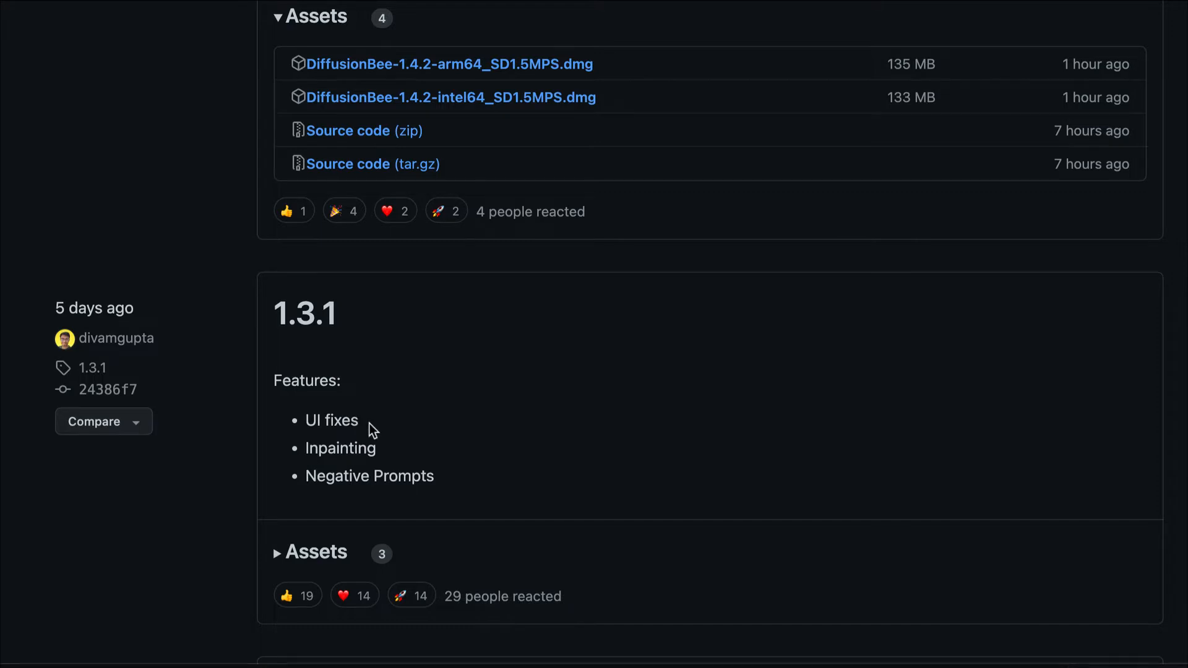
{"action": "scroll", "coordinate": [370, 423], "scroll_direction": "up", "scroll_amount": 4}
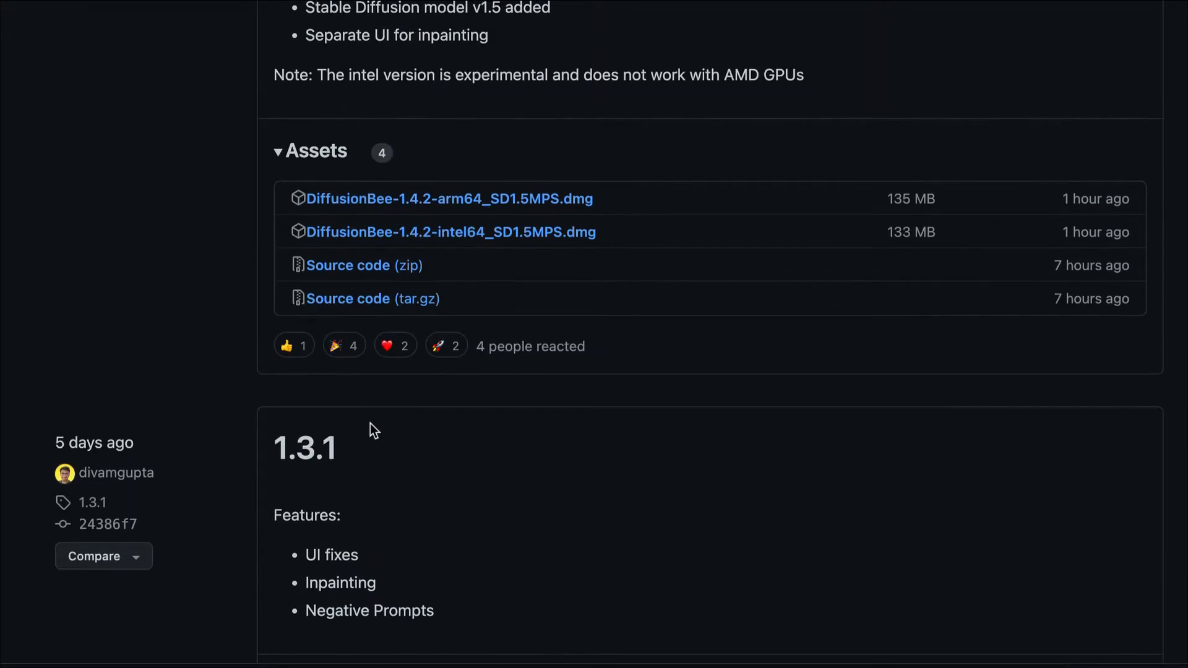
{"action": "scroll", "coordinate": [371, 424], "scroll_direction": "up", "scroll_amount": 14}
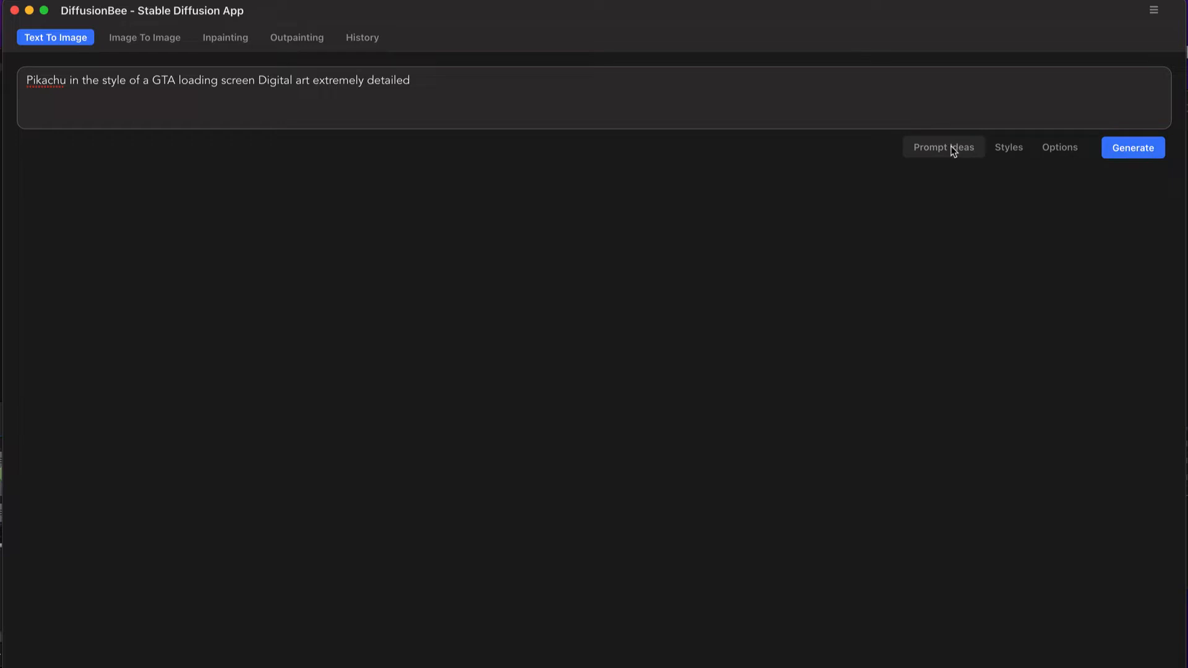
- Append the Detailed and Intricate drawing style and the Concept Art visual style to the Pikachu text-to-image prompt
{"action": "left_click", "coordinate": [1009, 150]}
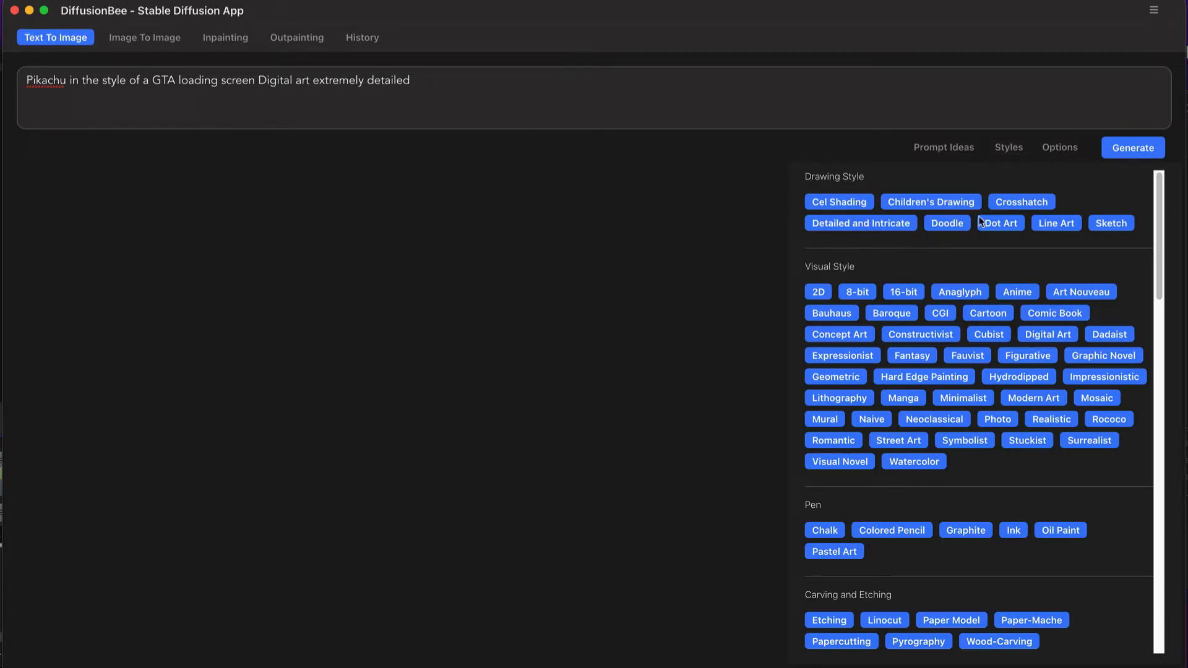
{"action": "left_click", "coordinate": [529, 93]}
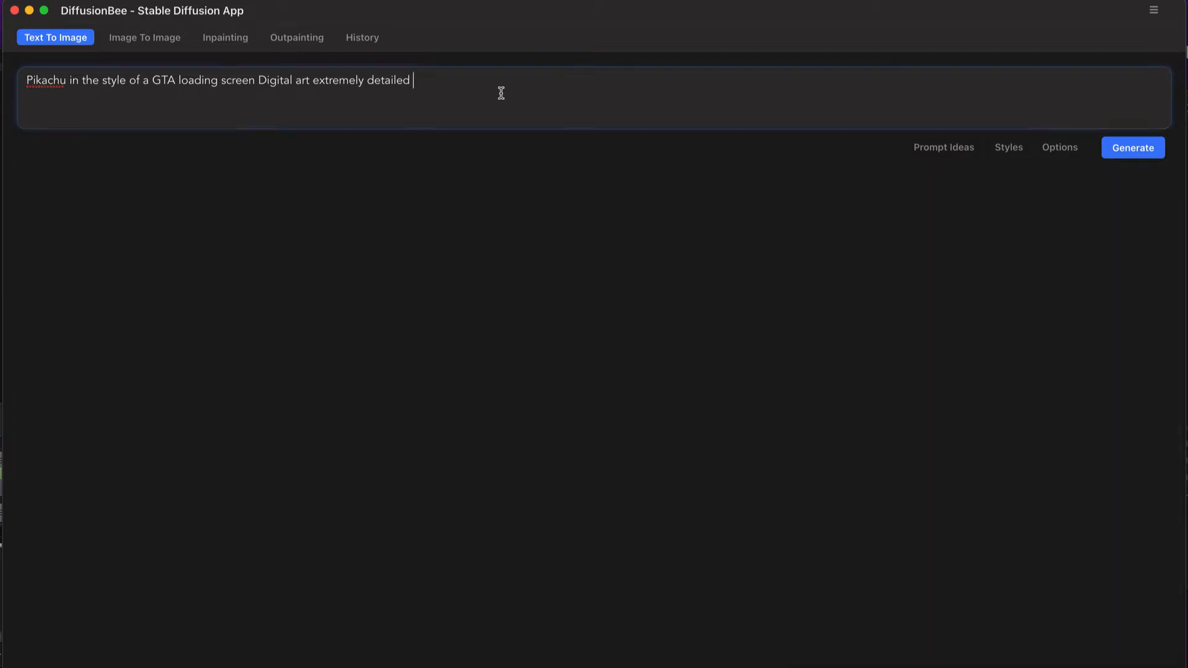
{"action": "left_click", "coordinate": [1010, 148]}
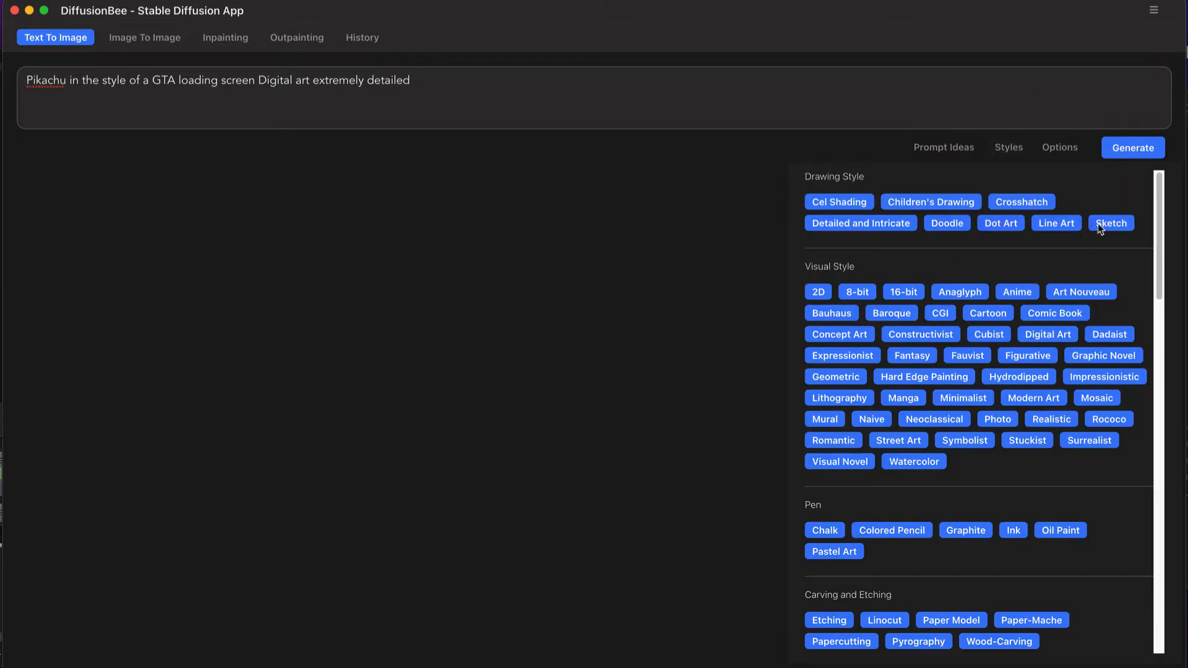
{"action": "left_click", "coordinate": [844, 227]}
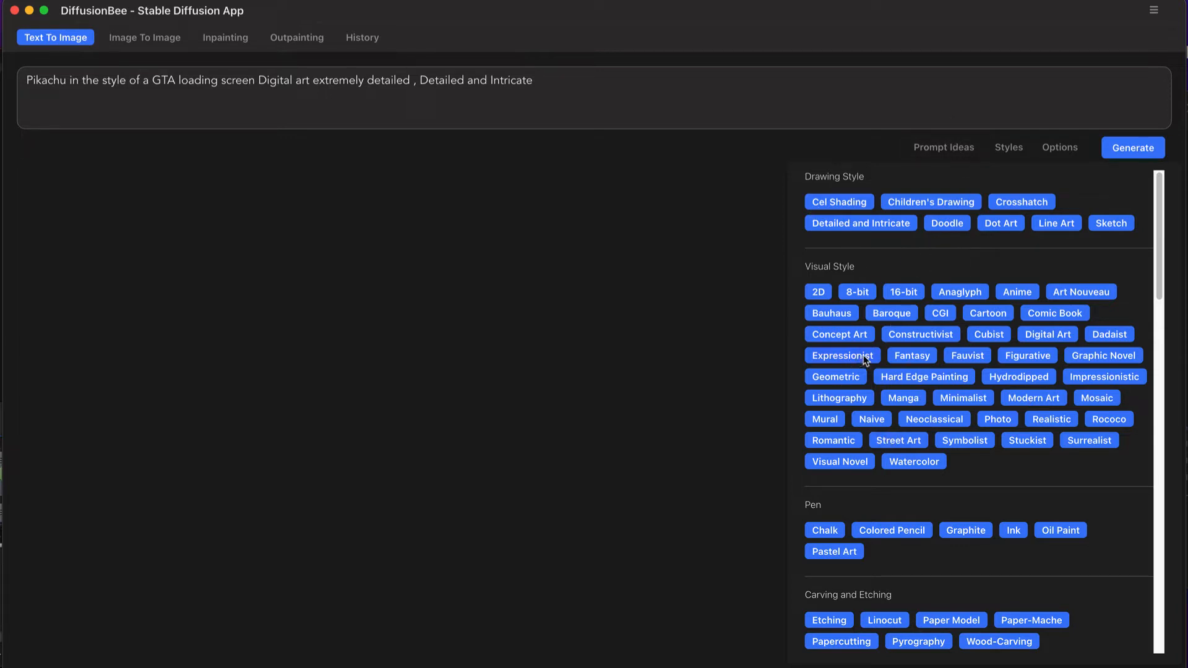
{"action": "scroll", "coordinate": [862, 354], "scroll_direction": "down", "scroll_amount": 1}
{"action": "left_click", "coordinate": [840, 335]}
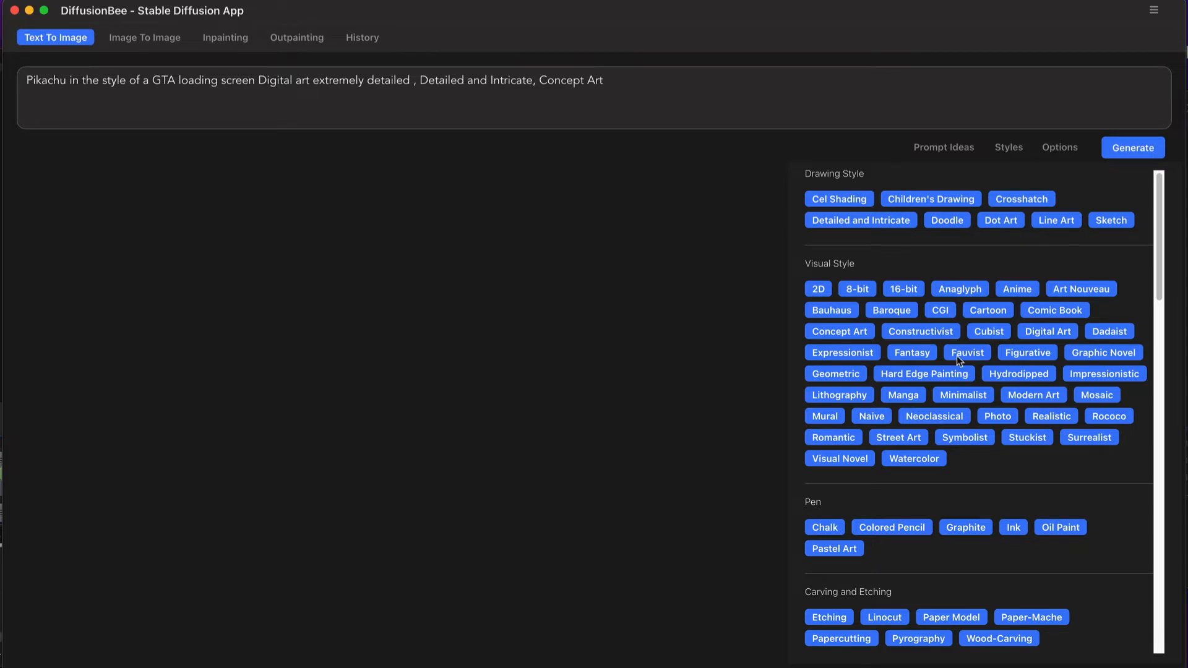
- Add the Canon50 camera style to the prompt
{"action": "scroll", "coordinate": [953, 357], "scroll_direction": "down", "scroll_amount": 5}
{"action": "scroll", "coordinate": [942, 360], "scroll_direction": "down", "scroll_amount": 3}
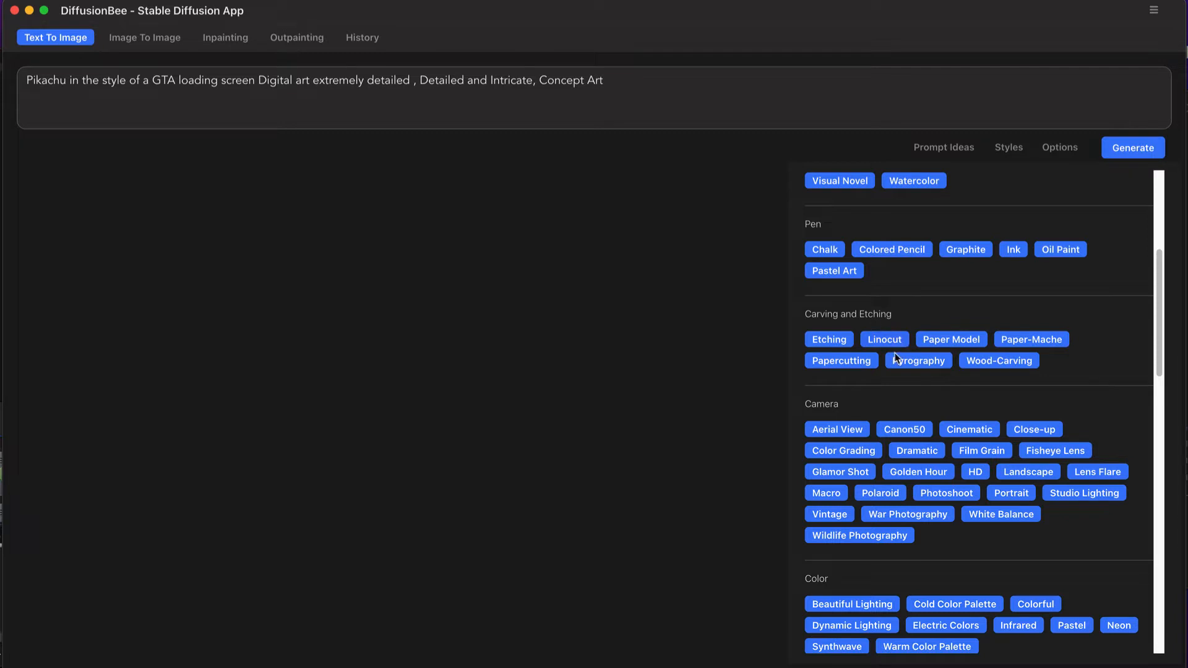
{"action": "scroll", "coordinate": [896, 358], "scroll_direction": "down", "scroll_amount": 3}
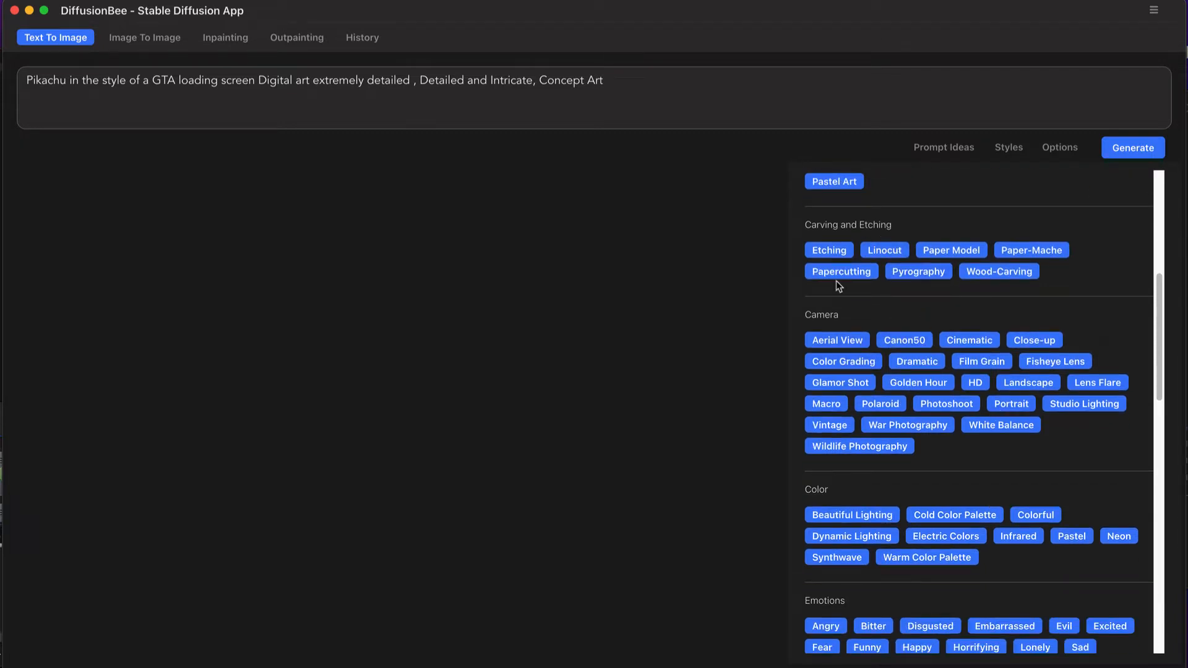
{"action": "left_click", "coordinate": [917, 341]}
- Add the artist styles "by Artgerm" and "by Akihito Yoshida" to the prompt
{"action": "scroll", "coordinate": [864, 388], "scroll_direction": "down", "scroll_amount": 4}
{"action": "scroll", "coordinate": [893, 381], "scroll_direction": "down", "scroll_amount": 2}
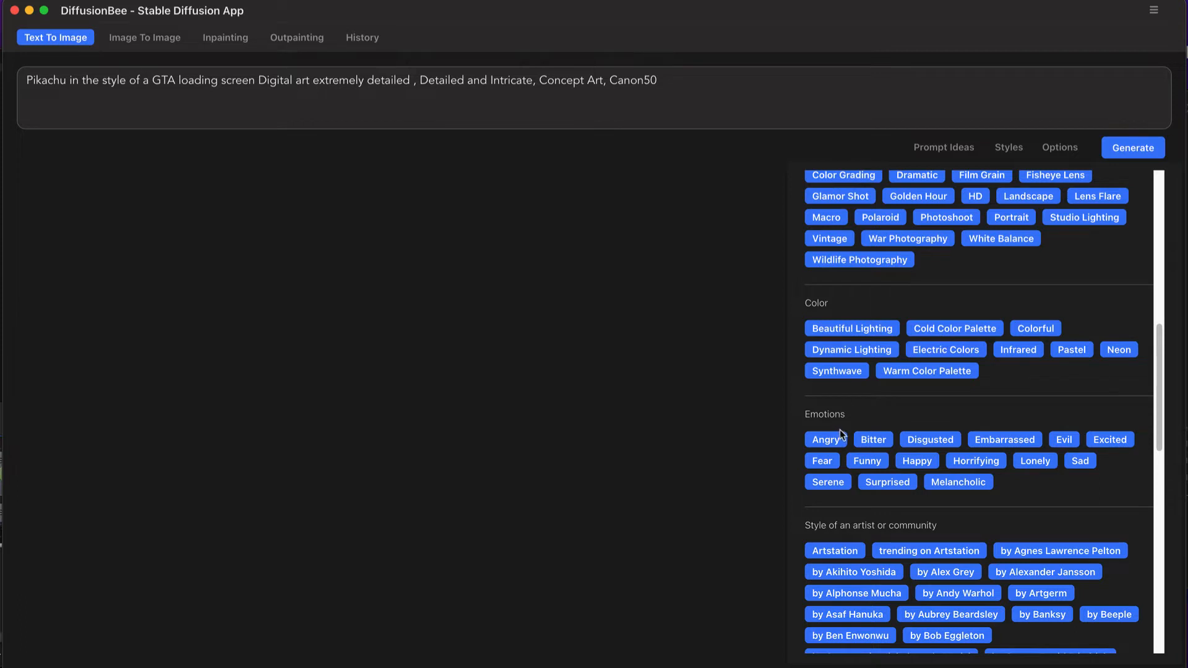
{"action": "scroll", "coordinate": [848, 427], "scroll_direction": "down", "scroll_amount": 3}
{"action": "scroll", "coordinate": [827, 370], "scroll_direction": "down", "scroll_amount": 3}
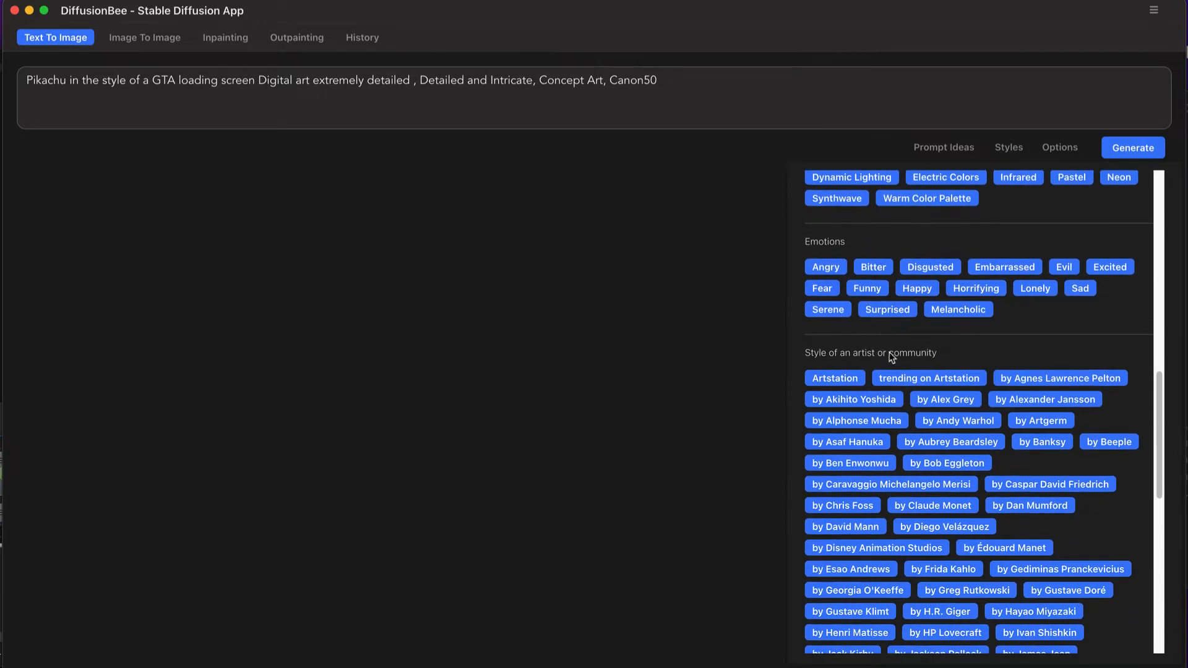
{"action": "scroll", "coordinate": [879, 415], "scroll_direction": "down", "scroll_amount": 2}
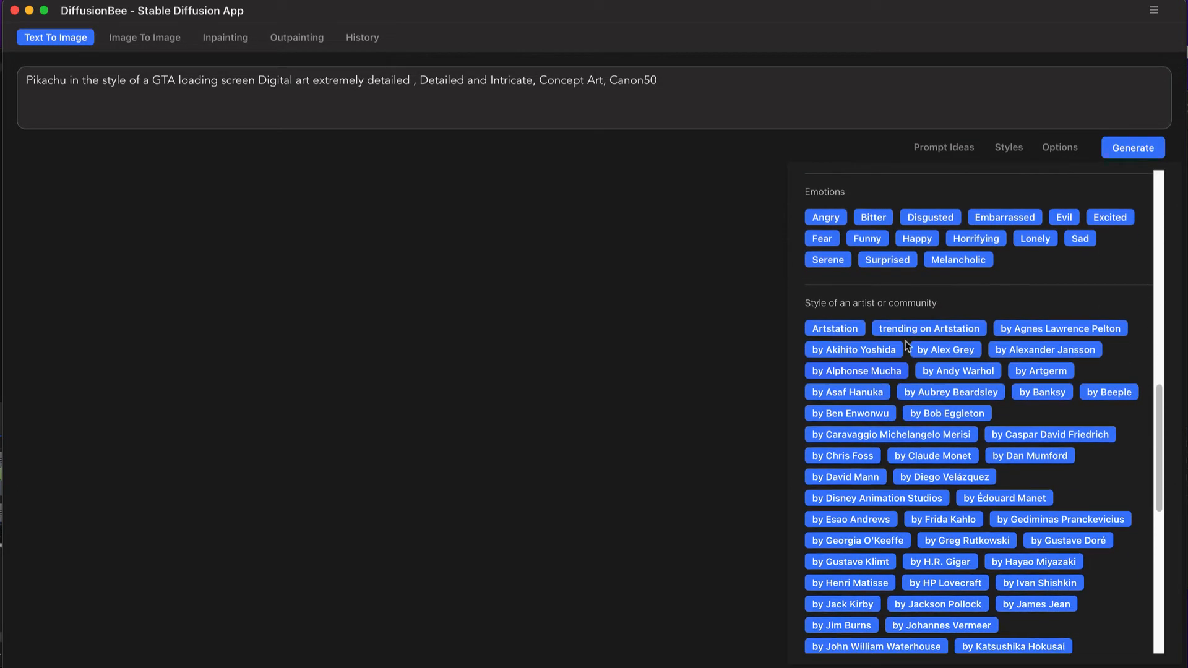
{"action": "scroll", "coordinate": [974, 362], "scroll_direction": "down", "scroll_amount": 2}
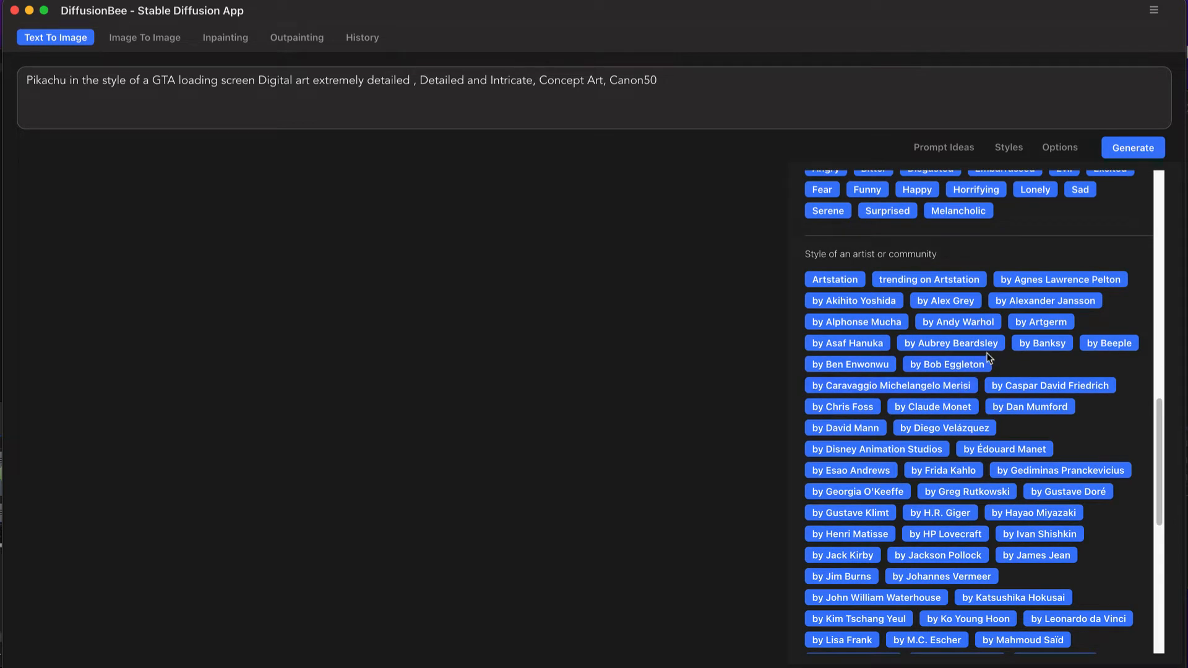
{"action": "scroll", "coordinate": [989, 356], "scroll_direction": "down", "scroll_amount": 3}
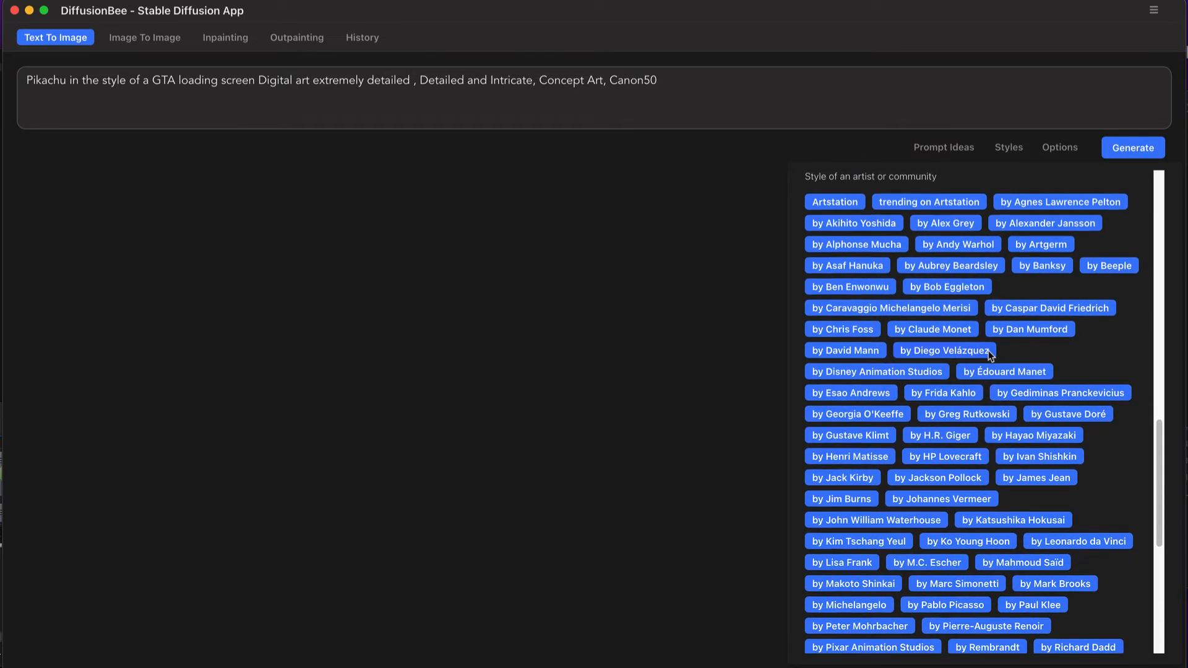
{"action": "left_click", "coordinate": [1038, 246]}
{"action": "scroll", "coordinate": [850, 319], "scroll_direction": "down", "scroll_amount": 1}
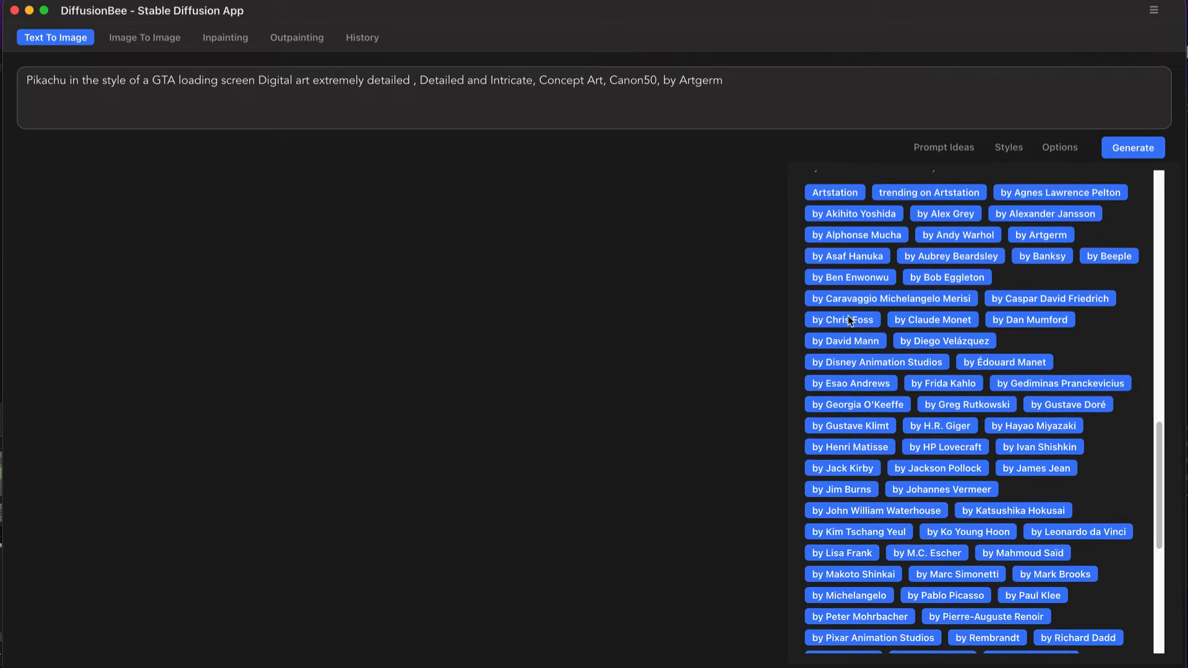
{"action": "left_click", "coordinate": [866, 217]}
- Add the artist styles "by Peter Mohrbacher" and "by Greg Rutkowski" to the prompt
{"action": "scroll", "coordinate": [1018, 461], "scroll_direction": "down", "scroll_amount": 5}
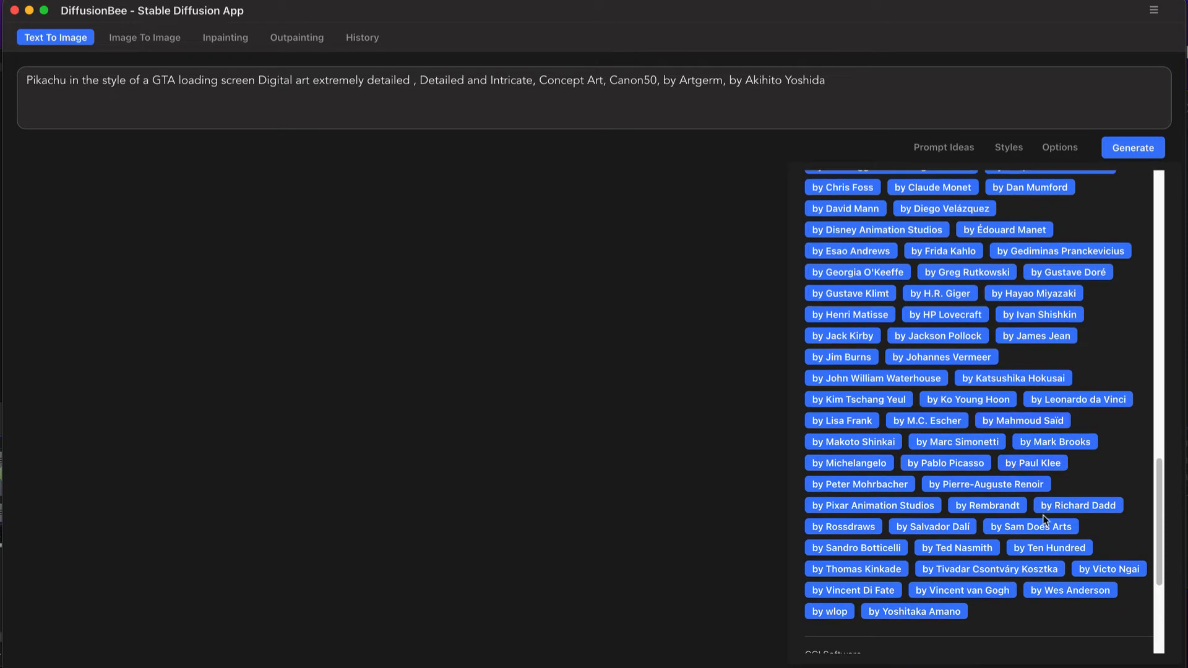
{"action": "scroll", "coordinate": [1045, 517], "scroll_direction": "down", "scroll_amount": 1}
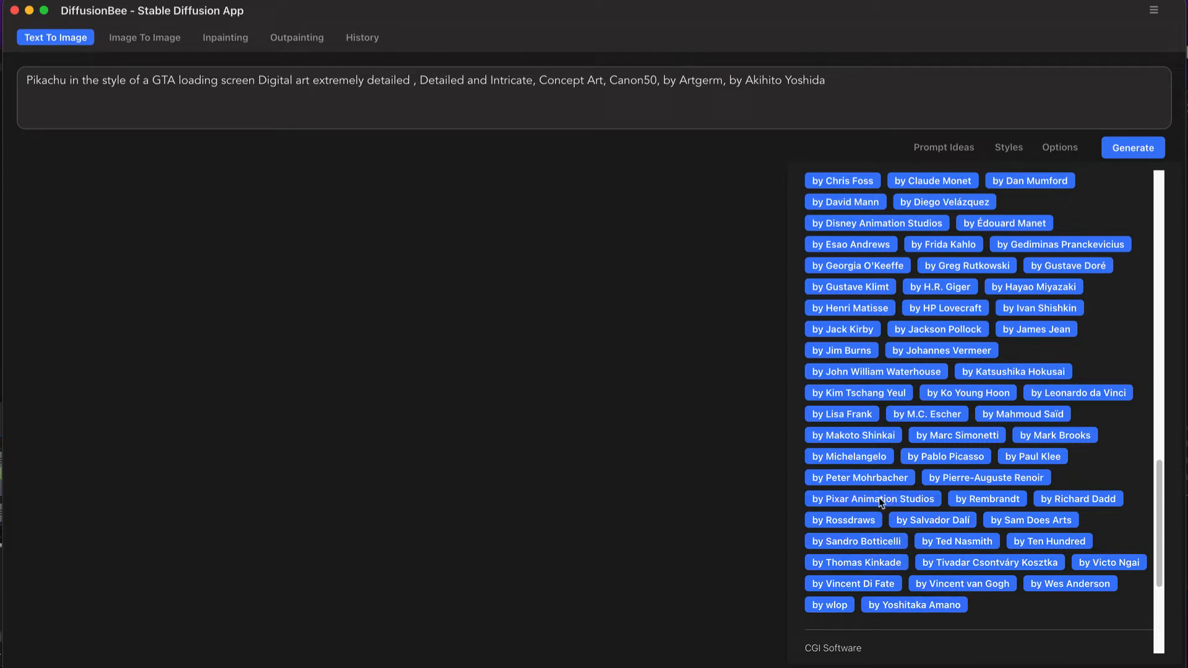
{"action": "left_click", "coordinate": [852, 483]}
{"action": "left_click", "coordinate": [957, 266]}
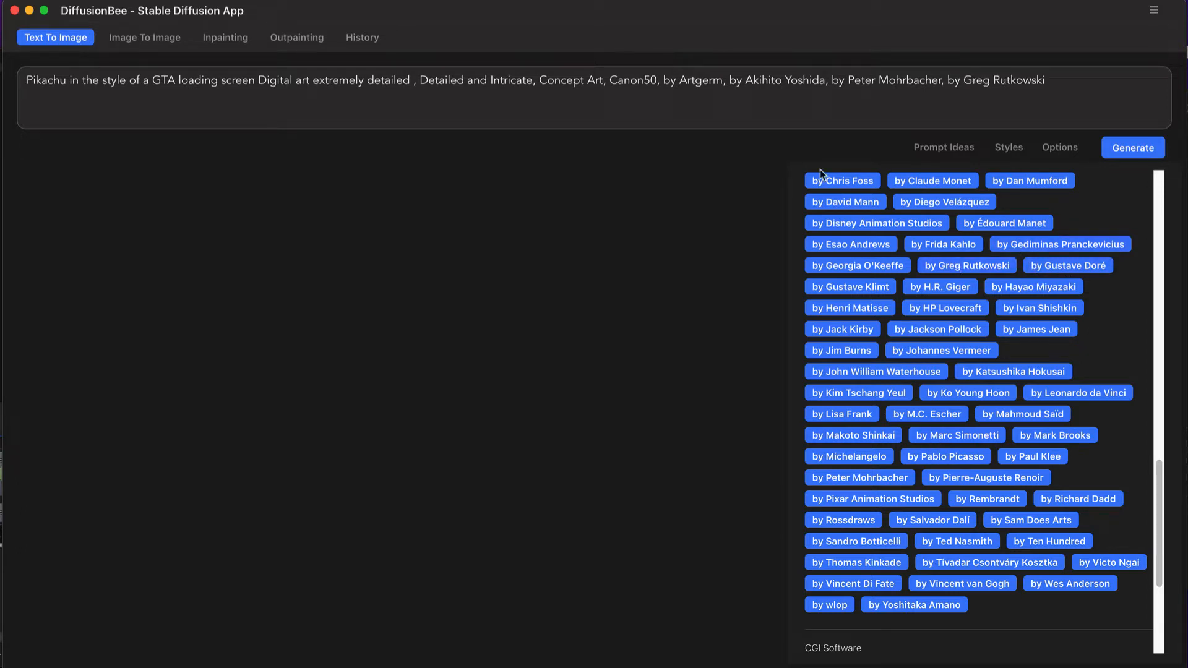
{"action": "scroll", "coordinate": [964, 415], "scroll_direction": "down", "scroll_amount": 3}
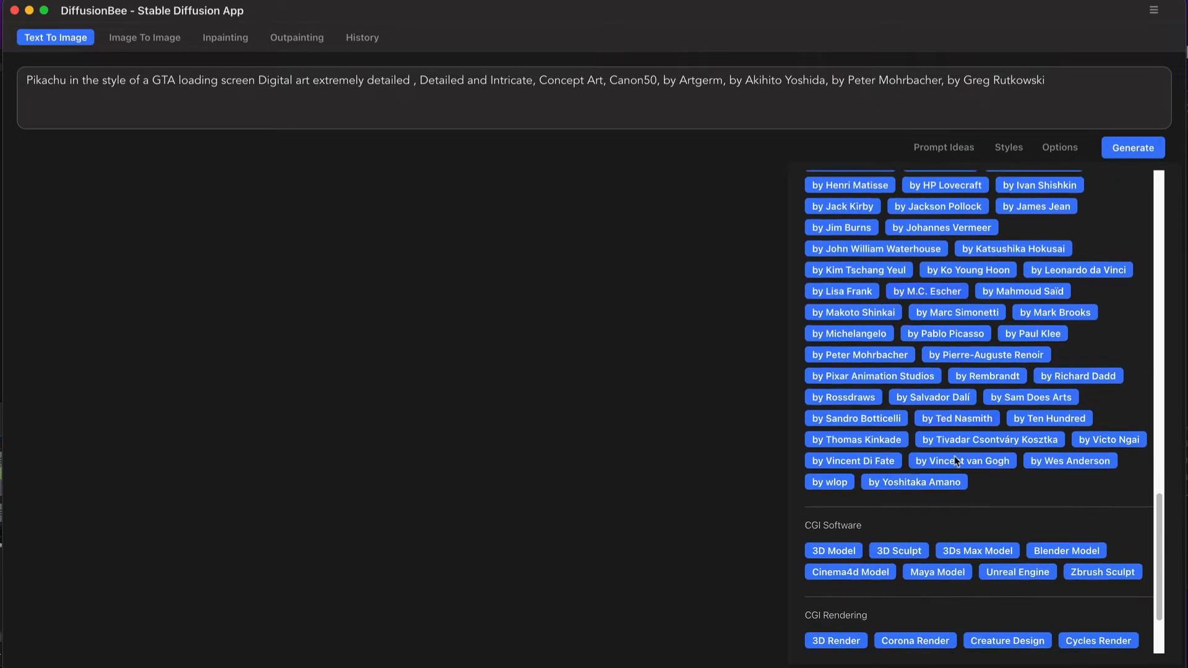
{"action": "scroll", "coordinate": [961, 309], "scroll_direction": "down", "scroll_amount": 2}
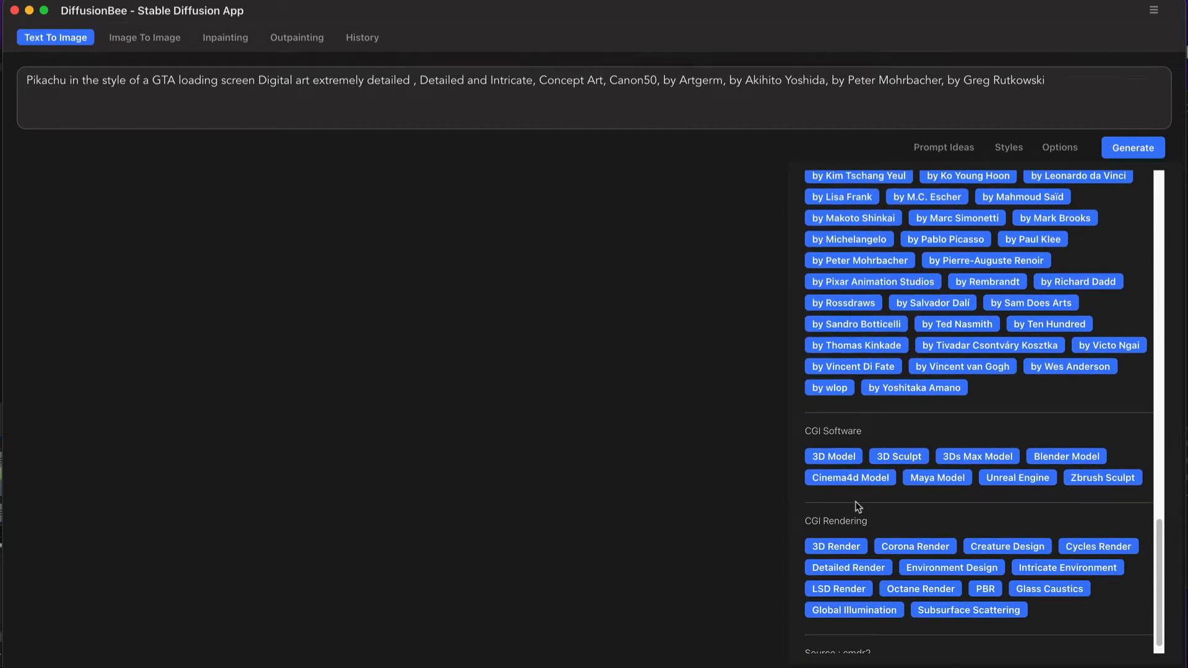
{"action": "scroll", "coordinate": [858, 510], "scroll_direction": "down", "scroll_amount": 1}
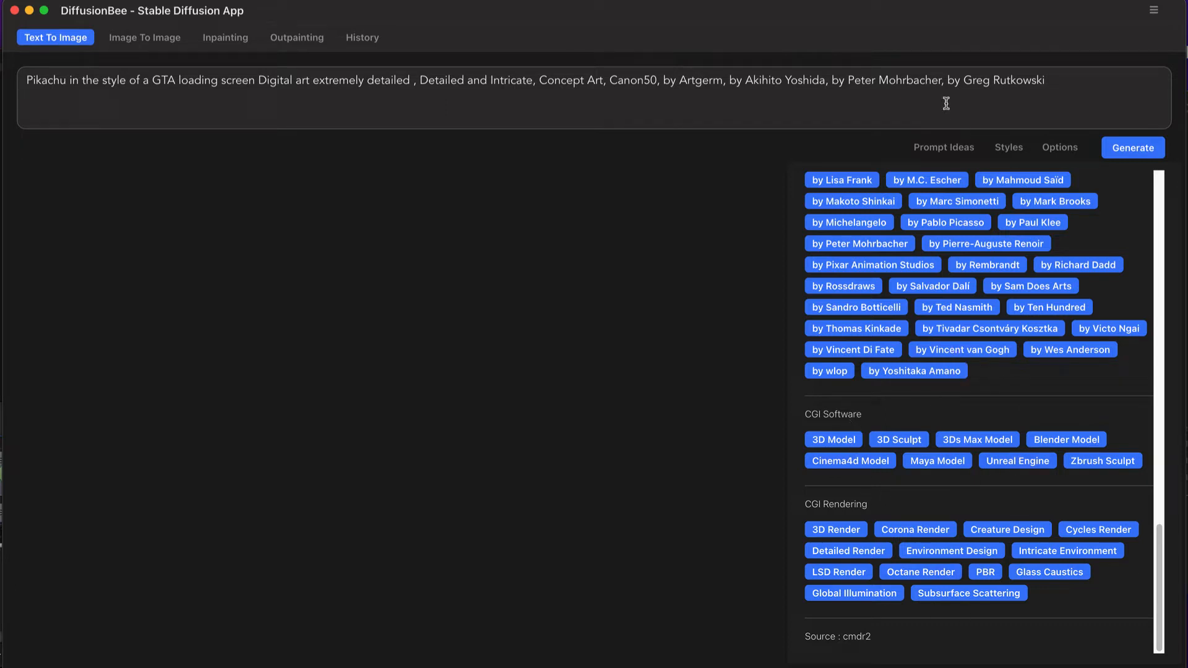
- Set the number of images to generate to 3 in the generation options
{"action": "left_click", "coordinate": [1052, 151]}
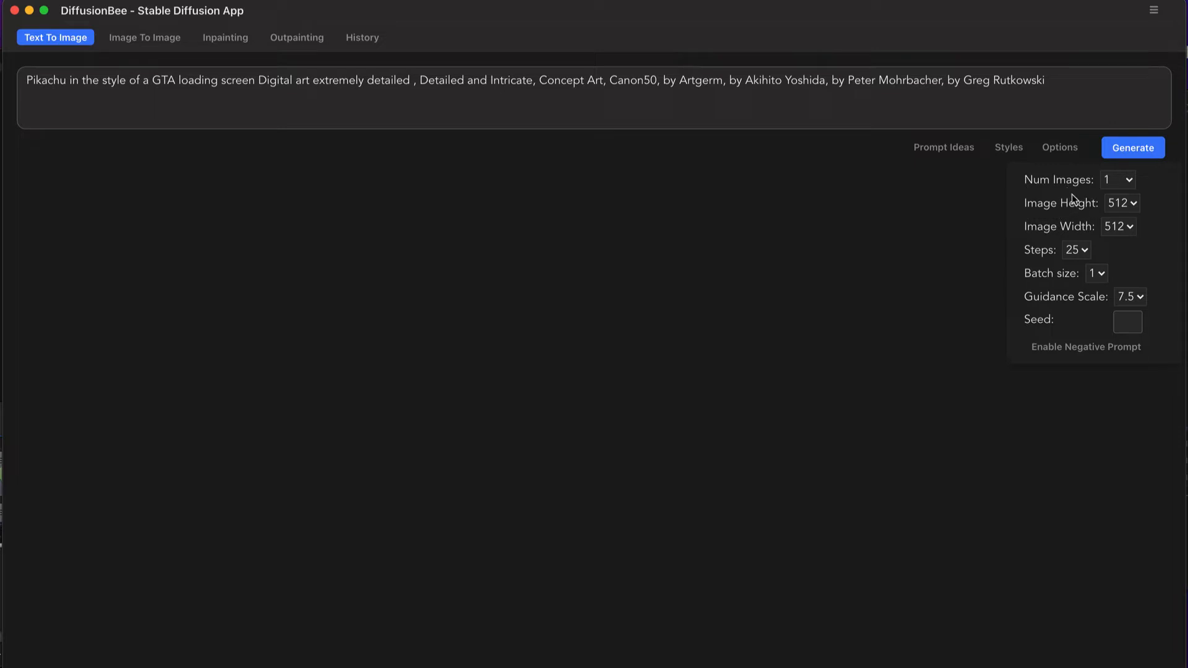
{"action": "left_click", "coordinate": [1130, 181]}
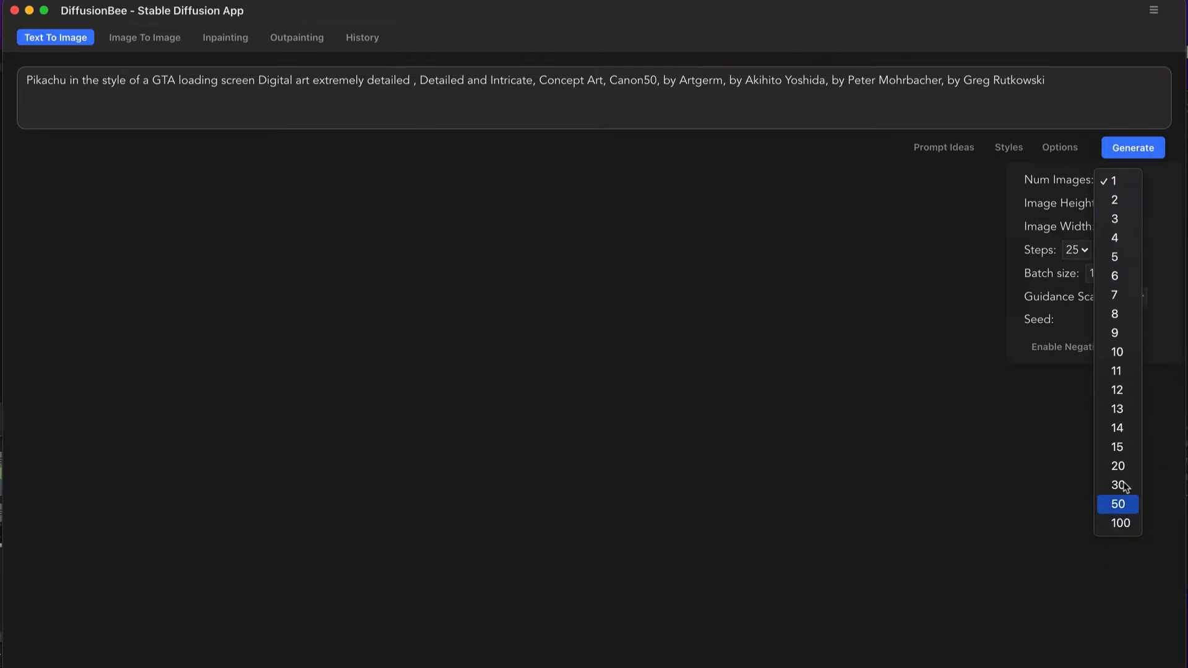
{"action": "left_click", "coordinate": [1121, 220]}
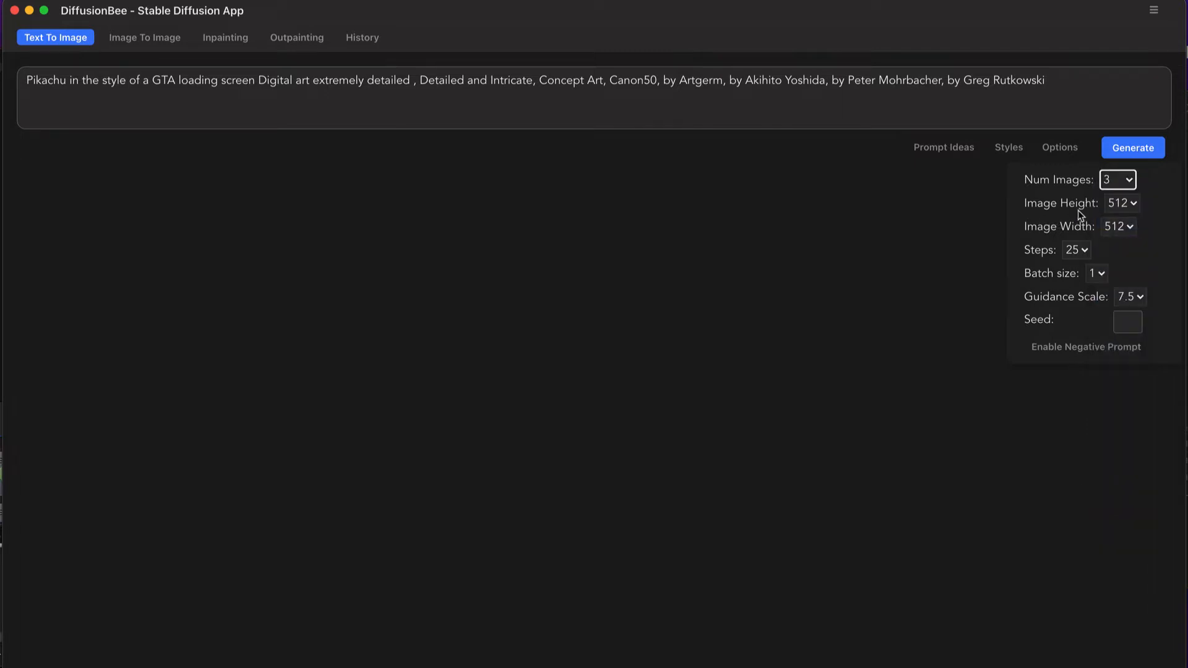
- Examine the available image height and step count values in the generation options without changing them
{"action": "left_click", "coordinate": [1124, 205]}
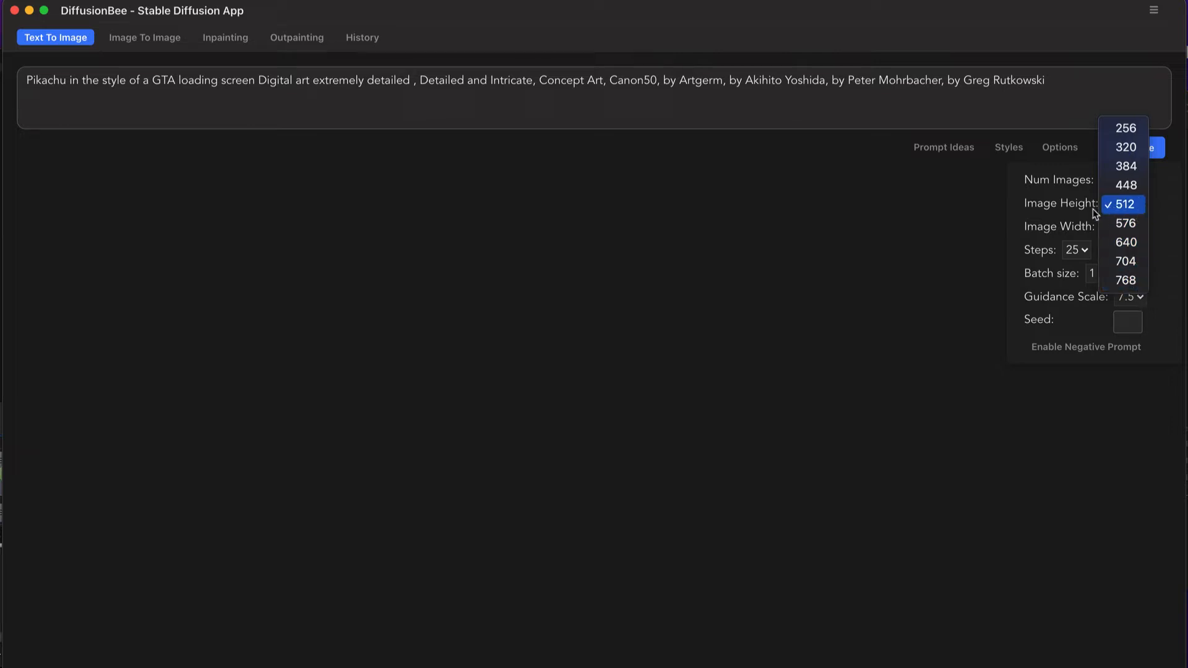
{"action": "left_click", "coordinate": [1070, 205]}
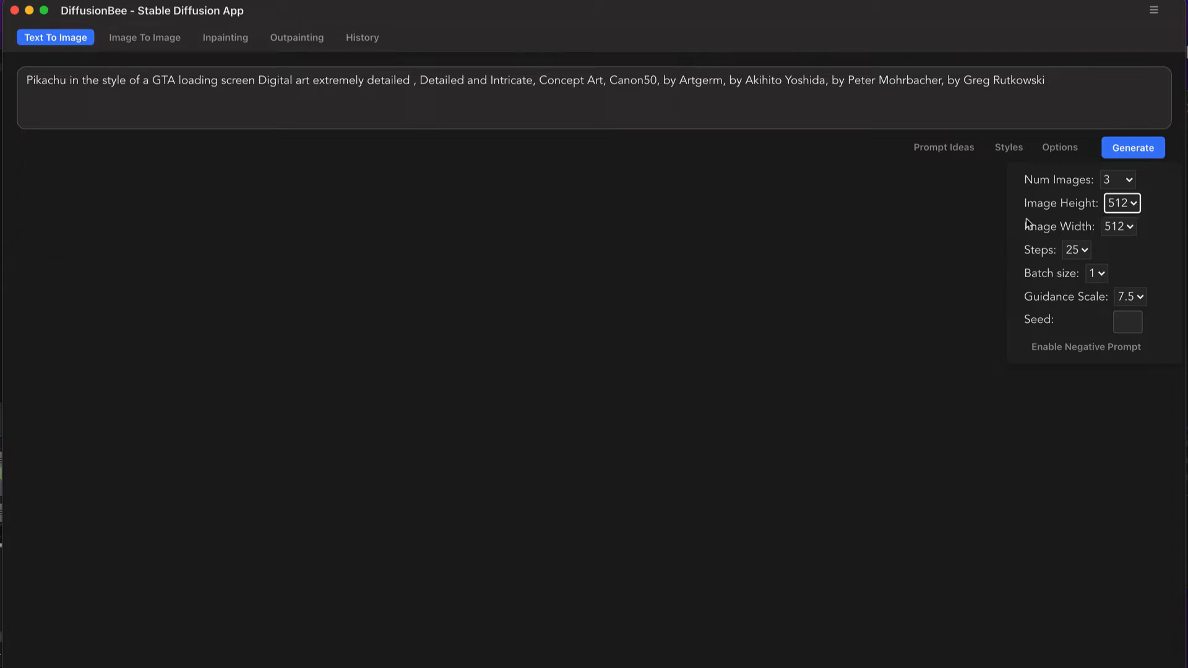
{"action": "left_click", "coordinate": [1087, 253]}
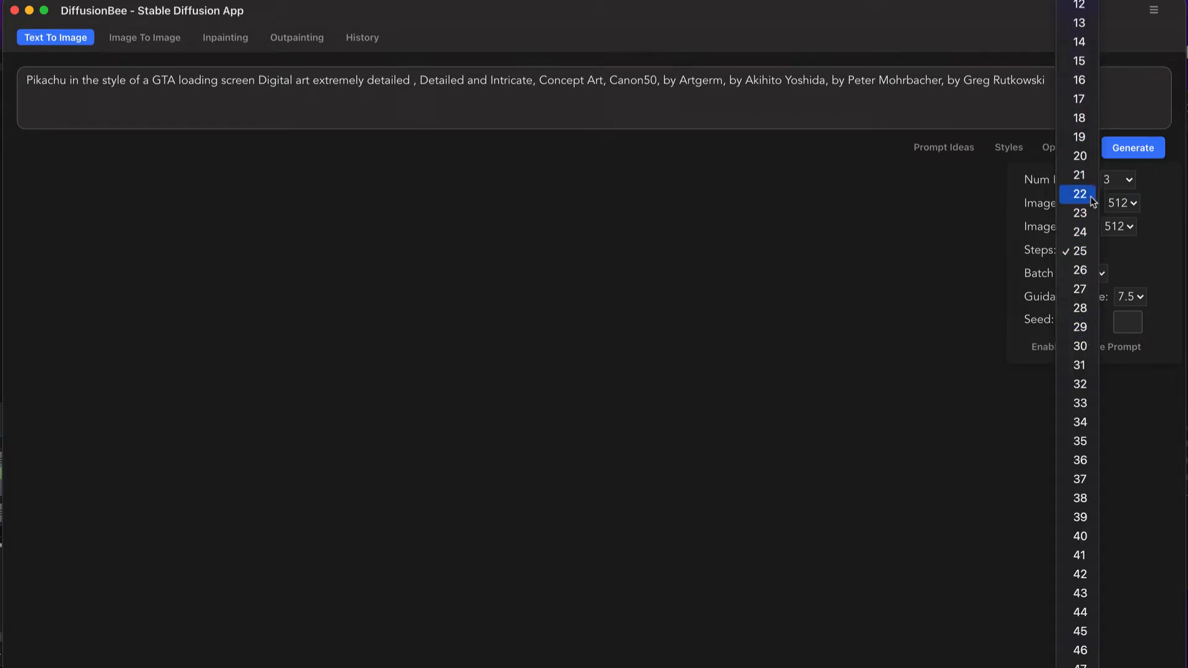
{"action": "scroll", "coordinate": [1075, 218], "scroll_direction": "up", "scroll_amount": 3}
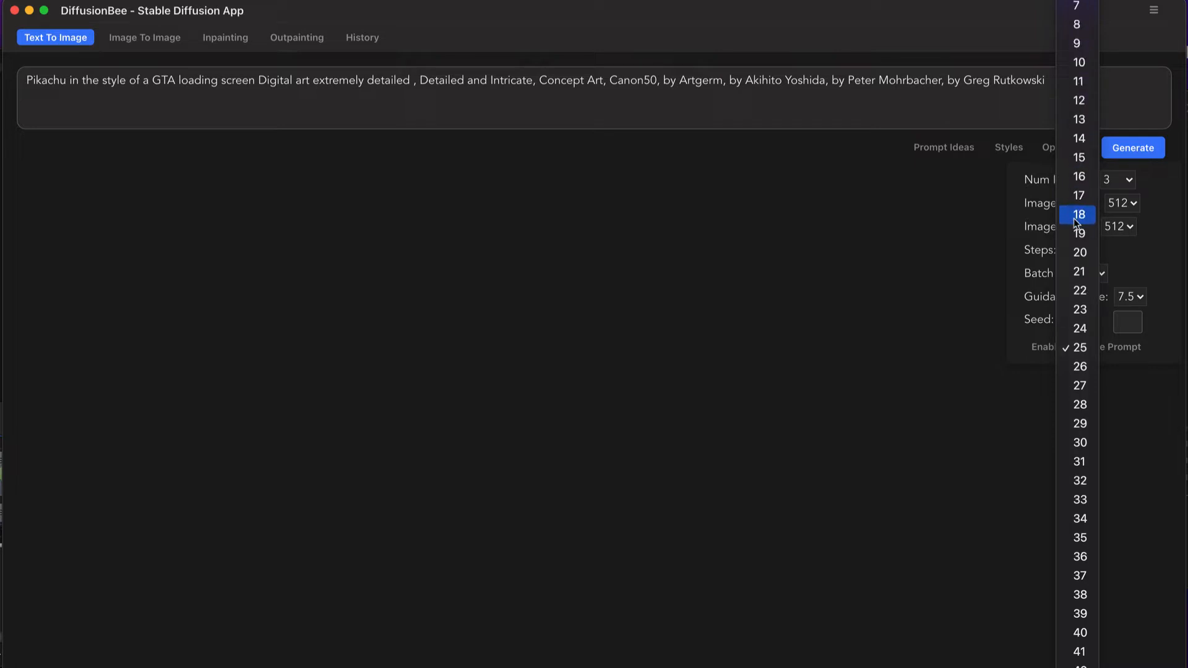
{"action": "scroll", "coordinate": [1075, 218], "scroll_direction": "down", "scroll_amount": 10}
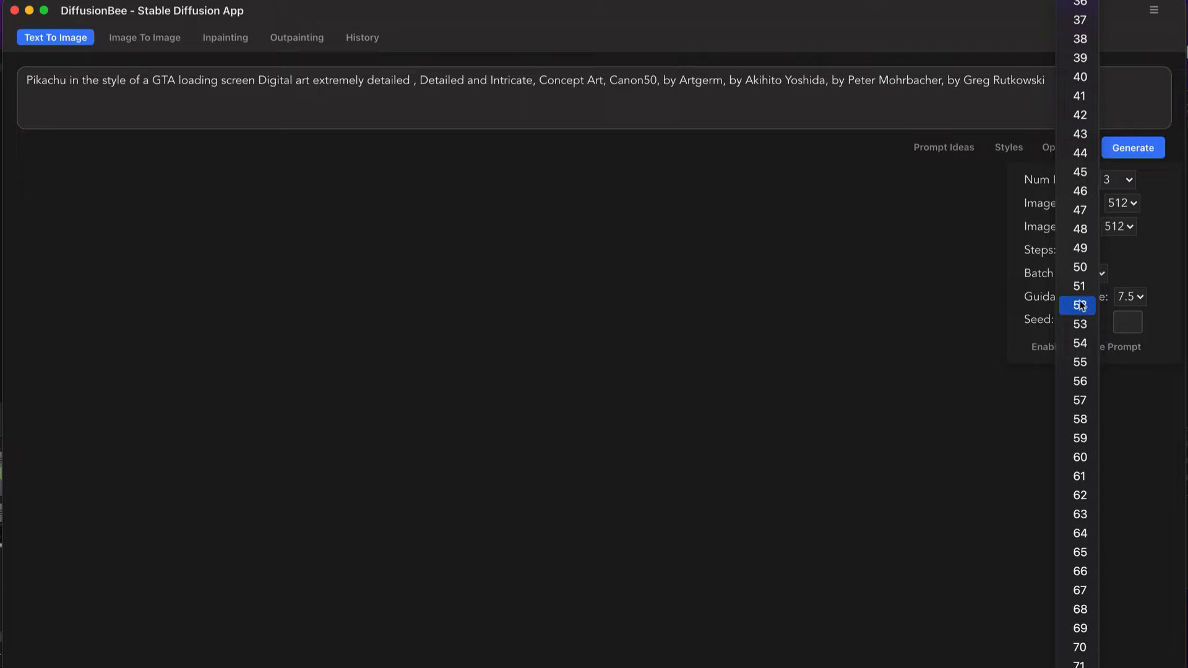
{"action": "scroll", "coordinate": [1078, 309], "scroll_direction": "up", "scroll_amount": 3}
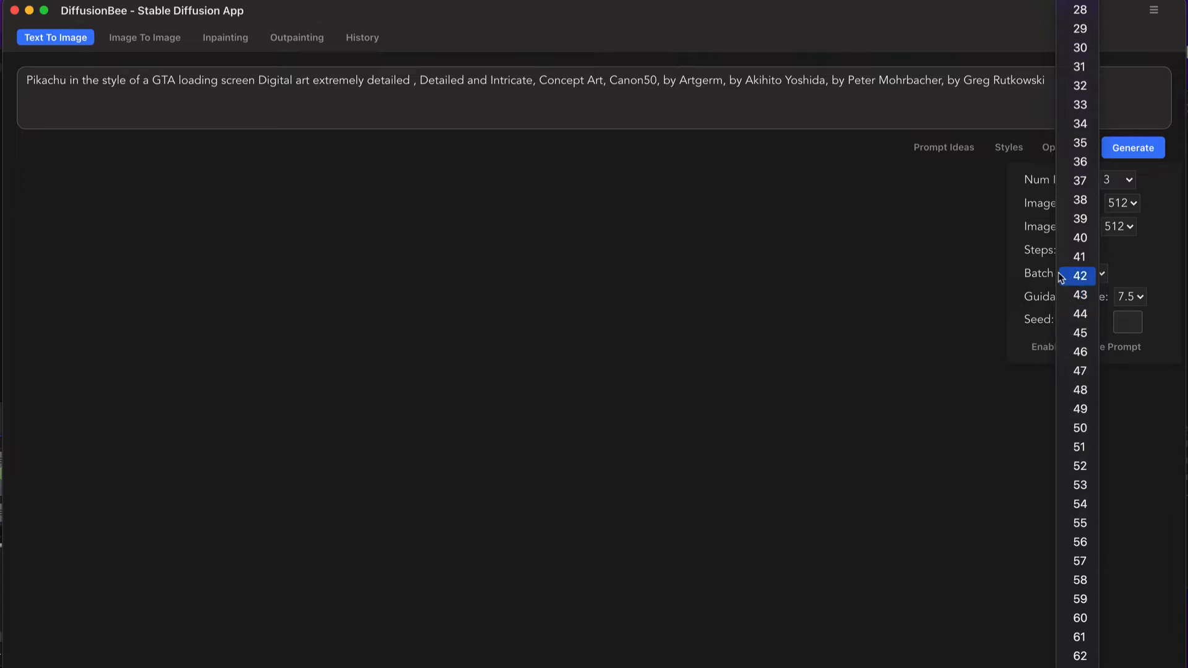
{"action": "scroll", "coordinate": [1064, 273], "scroll_direction": "up", "scroll_amount": 3}
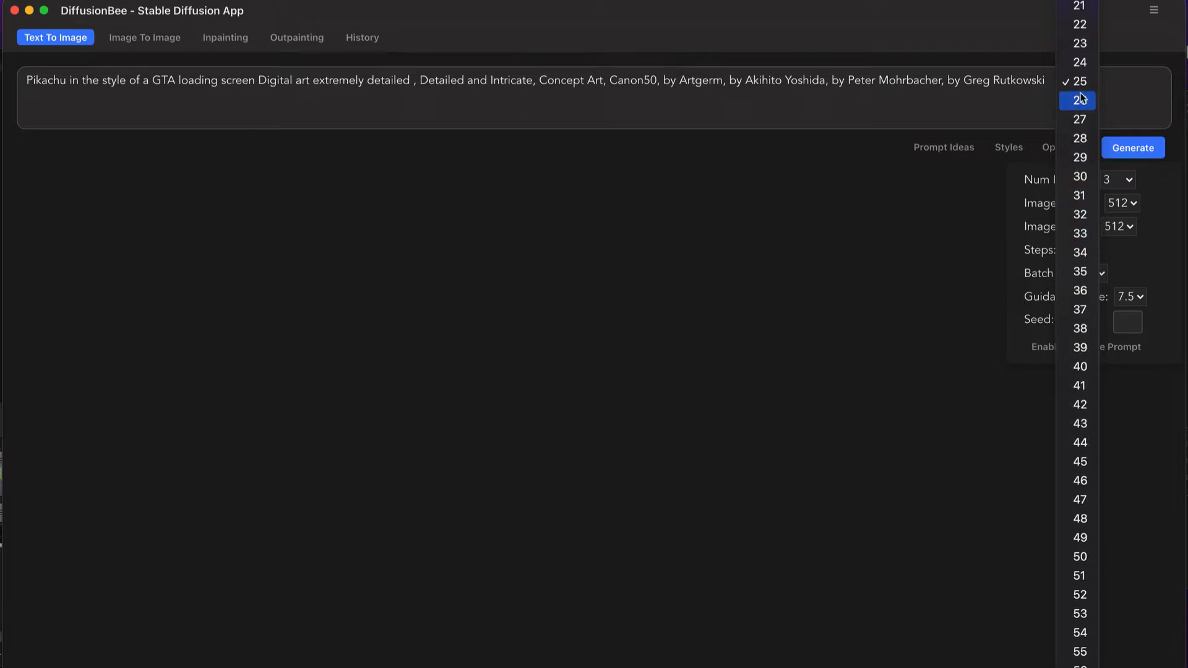
{"action": "scroll", "coordinate": [1062, 359], "scroll_direction": "down", "scroll_amount": 3}
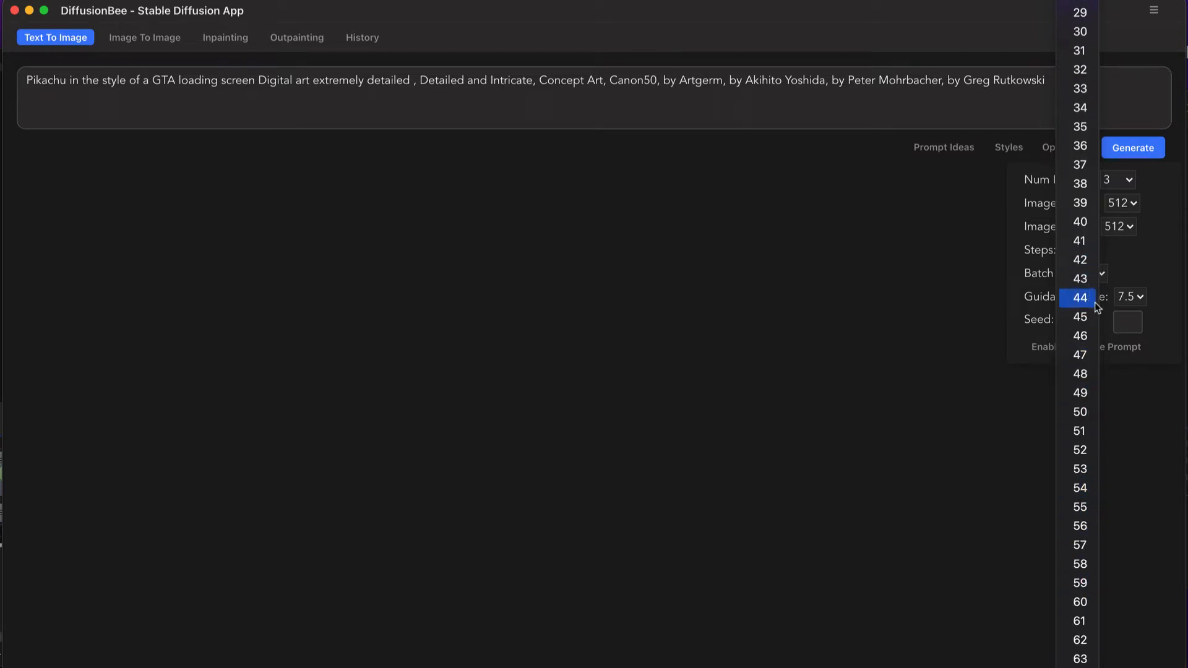
{"action": "left_click", "coordinate": [1040, 261]}
{"action": "left_click", "coordinate": [1078, 245]}
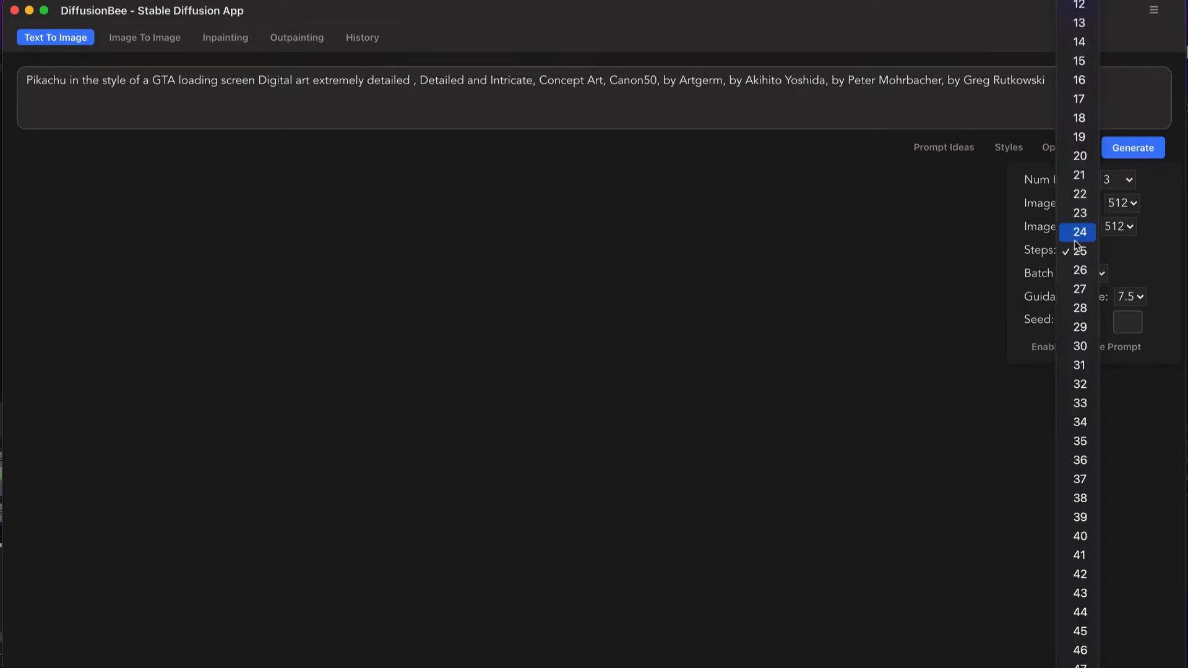
{"action": "scroll", "coordinate": [1096, 526], "scroll_direction": "down", "scroll_amount": 7}
{"action": "scroll", "coordinate": [1092, 637], "scroll_direction": "up", "scroll_amount": 6}
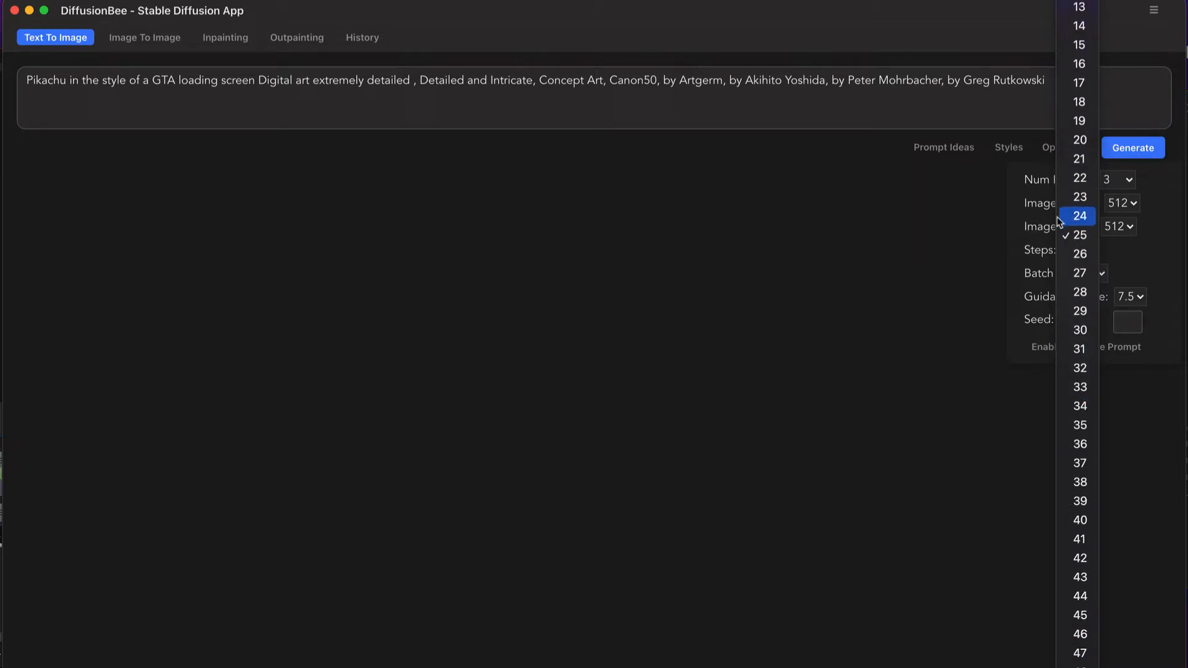
{"action": "left_click", "coordinate": [1032, 276]}
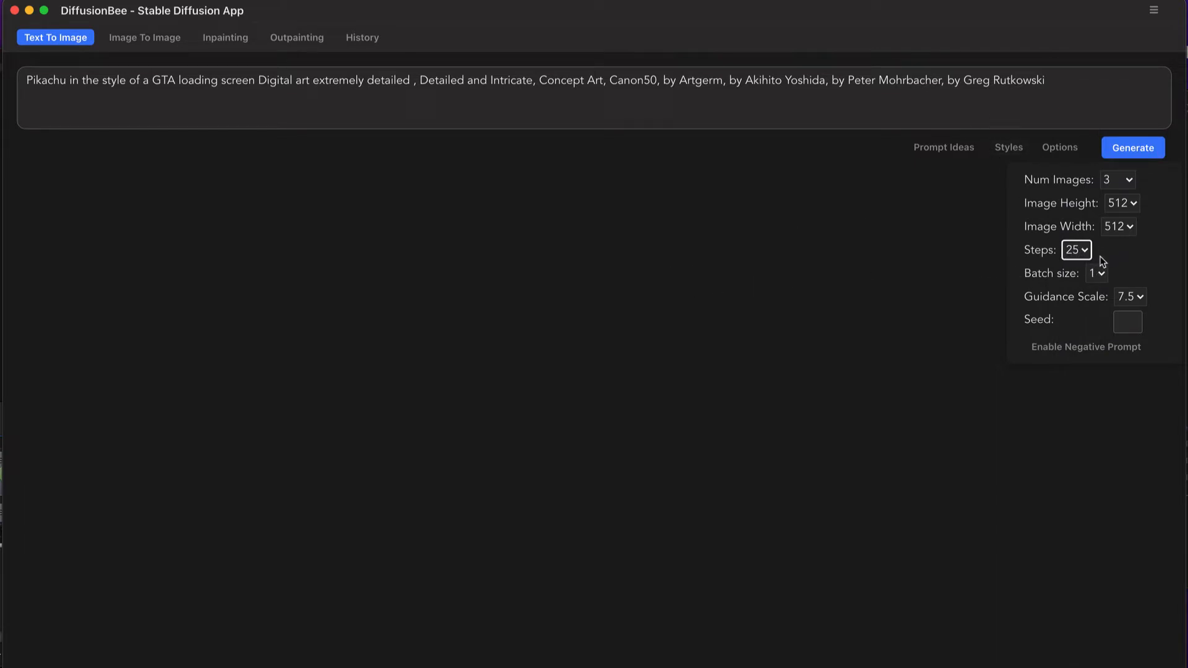
{"action": "left_click", "coordinate": [1077, 250]}
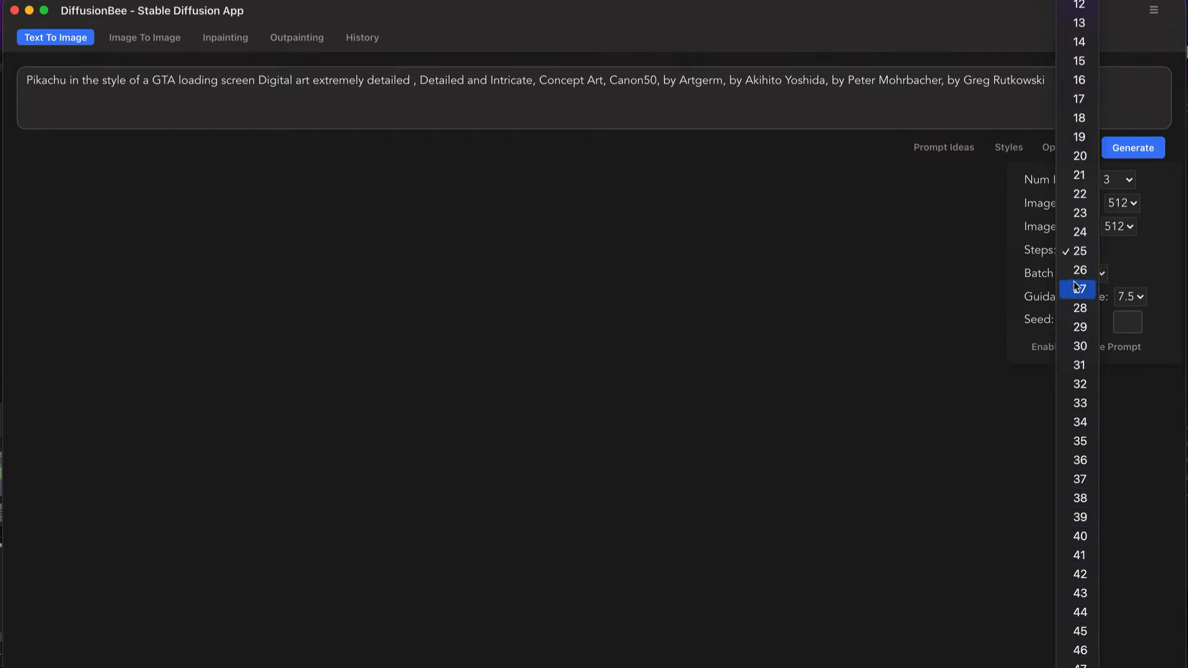
{"action": "left_click", "coordinate": [1055, 278]}
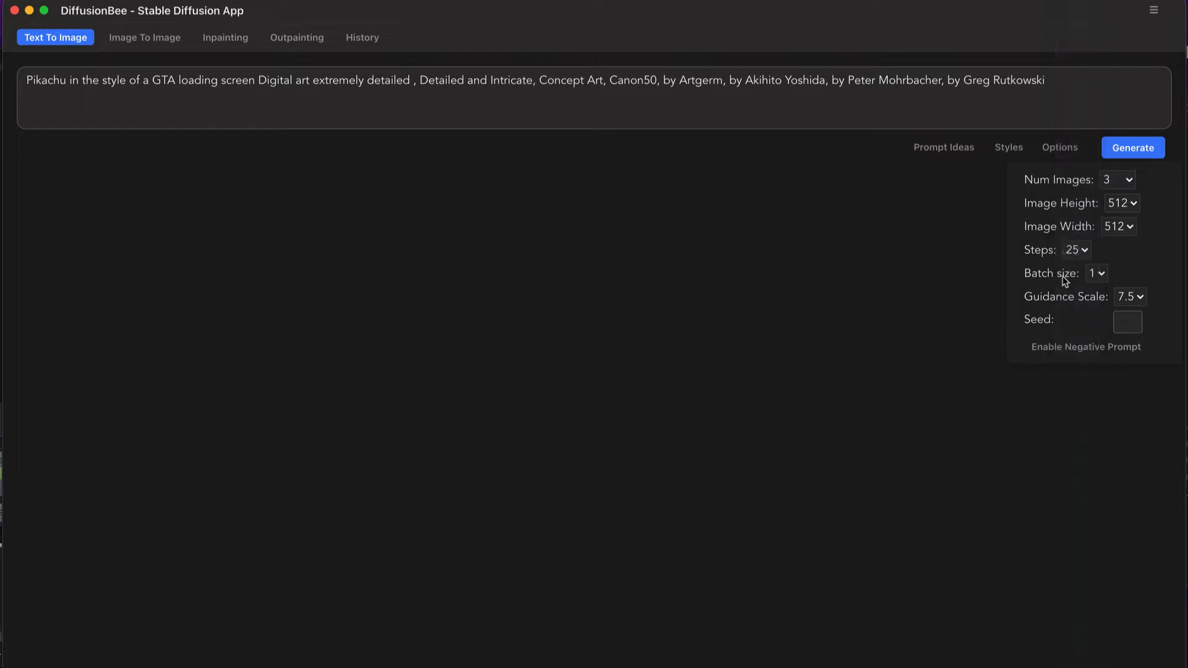
{"action": "left_click", "coordinate": [1101, 274]}
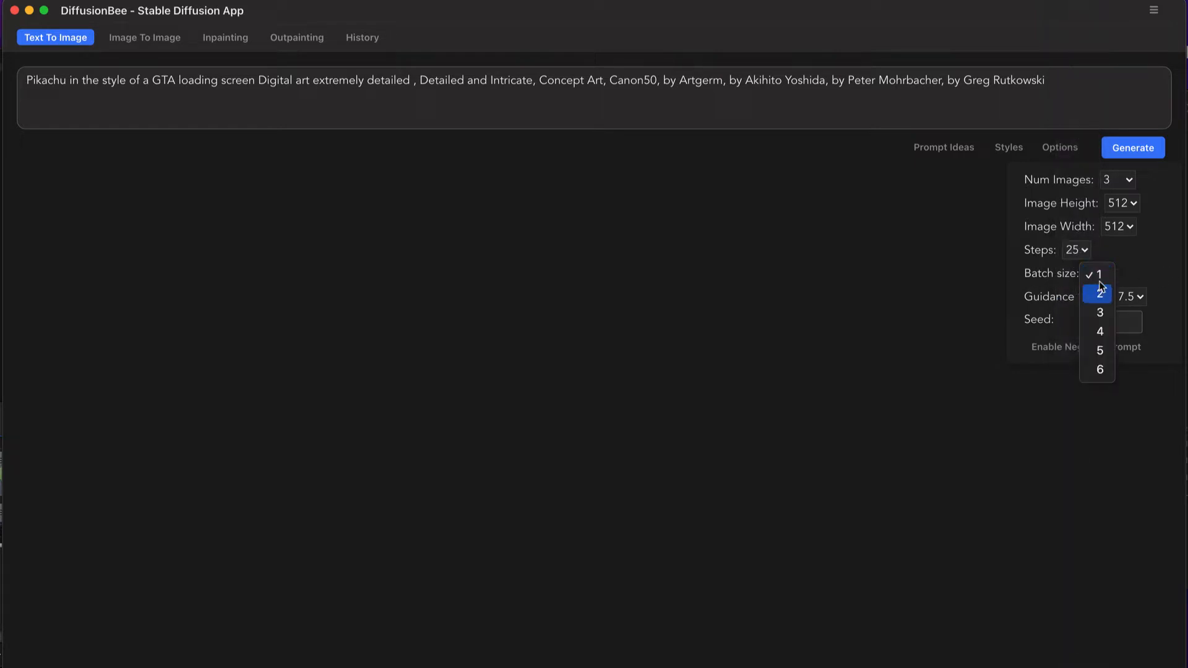
{"action": "left_click", "coordinate": [1101, 291]}
{"action": "left_click", "coordinate": [1100, 277]}
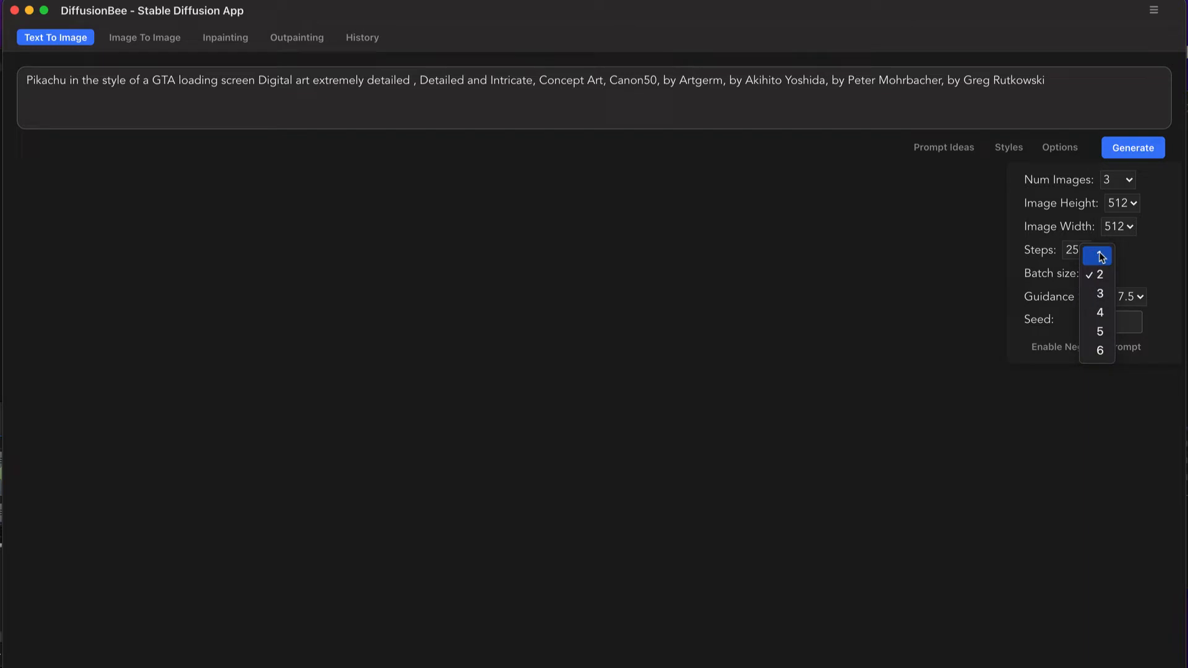
{"action": "left_click", "coordinate": [1102, 256]}
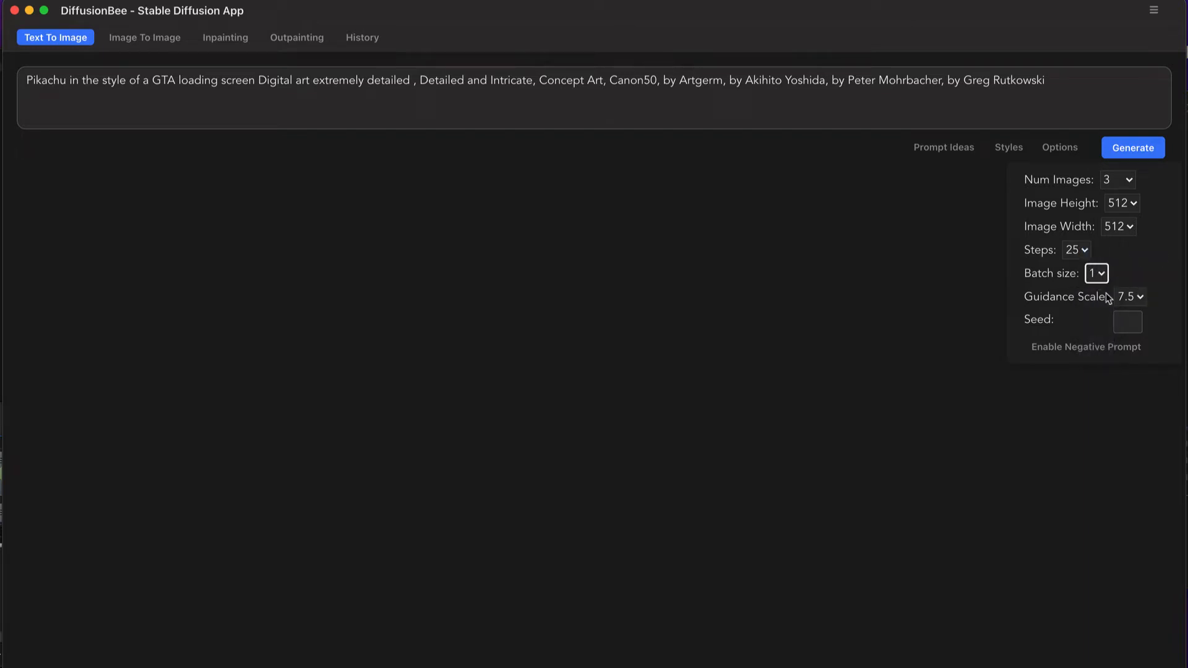
{"action": "left_click", "coordinate": [1142, 298]}
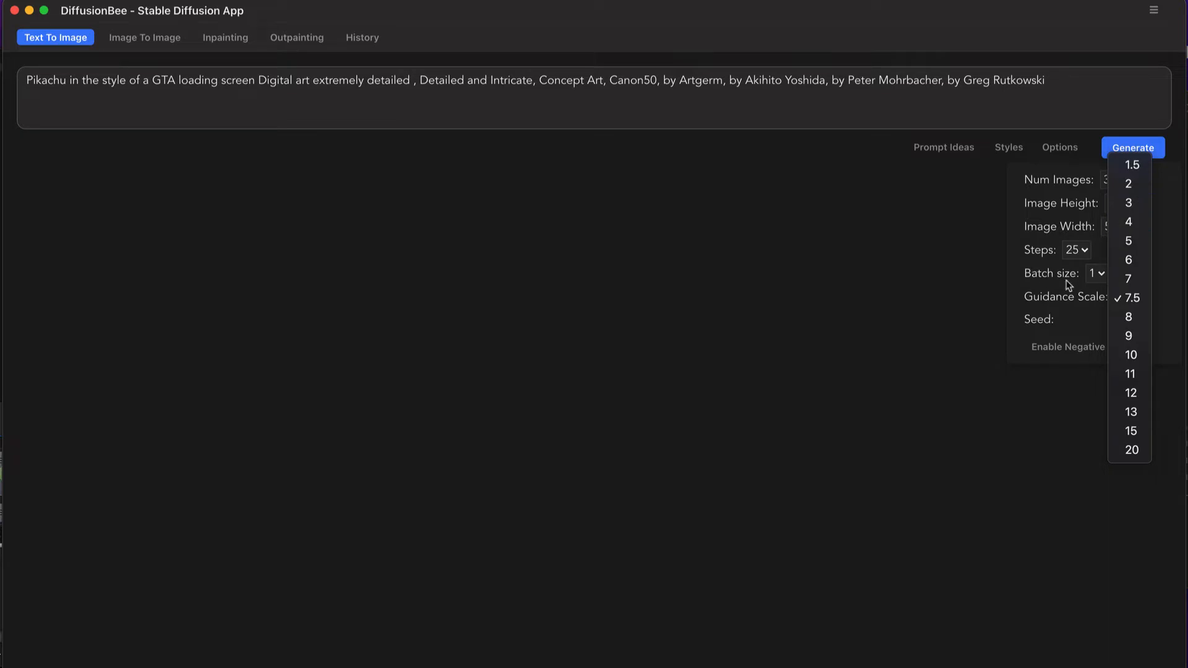
{"action": "left_click", "coordinate": [1044, 321]}
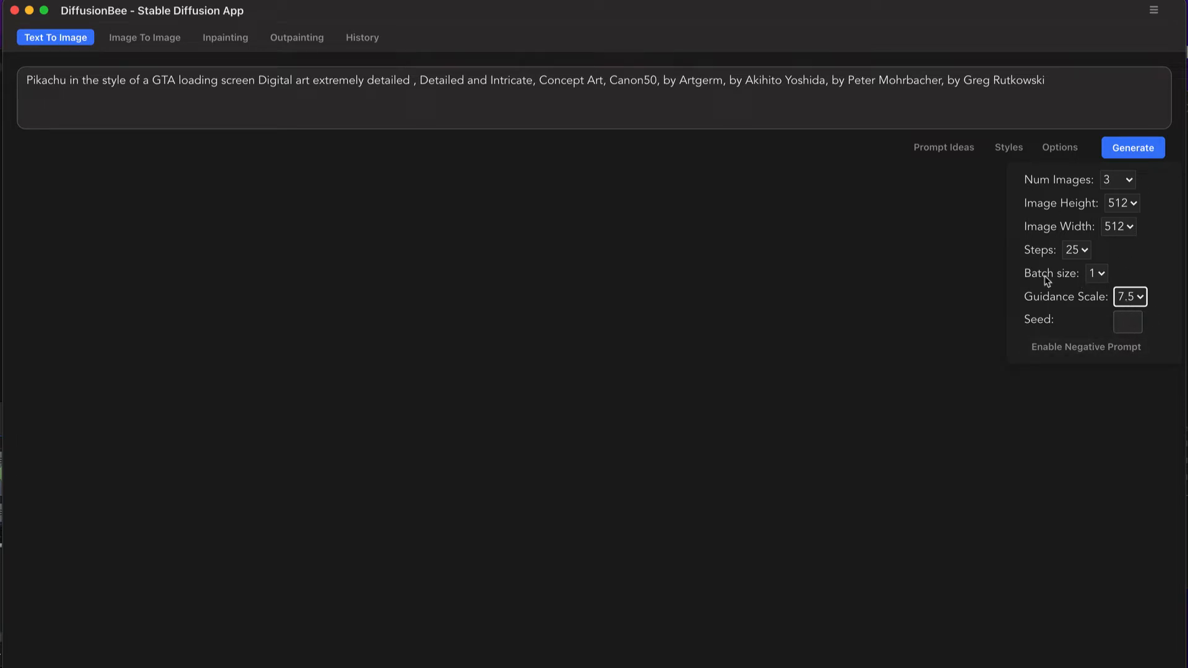
- Enable the negative prompt with "missing arms, too many hands, blurry" and generate the images
{"action": "left_click", "coordinate": [1091, 347]}
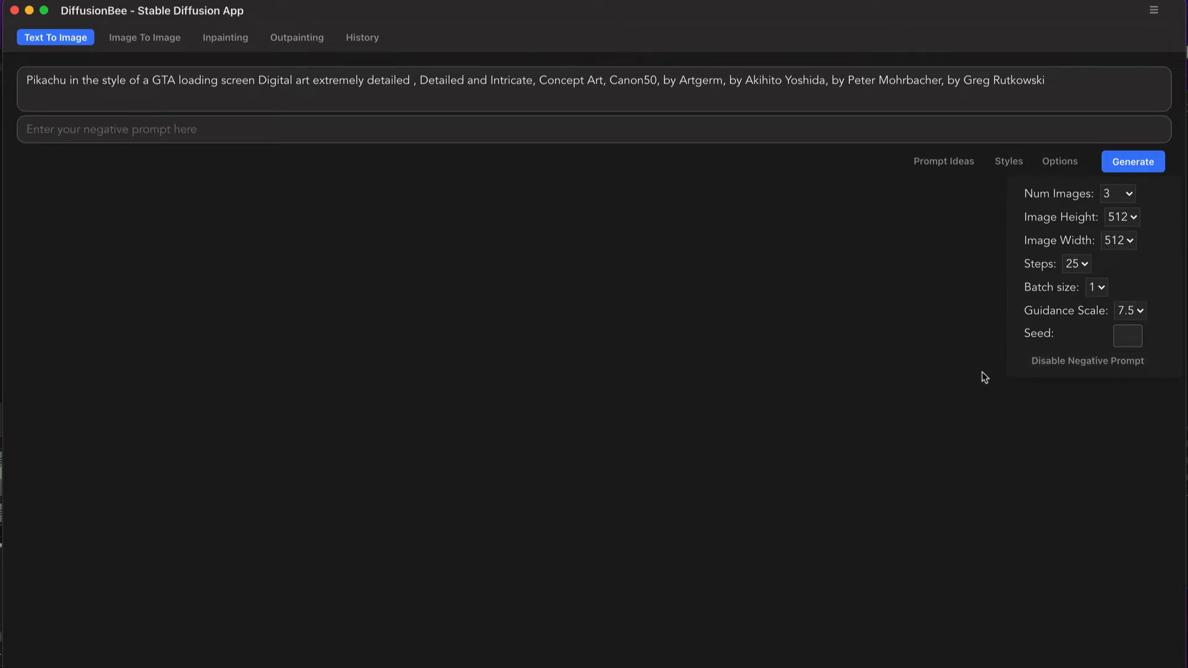
{"action": "left_click", "coordinate": [141, 126]}
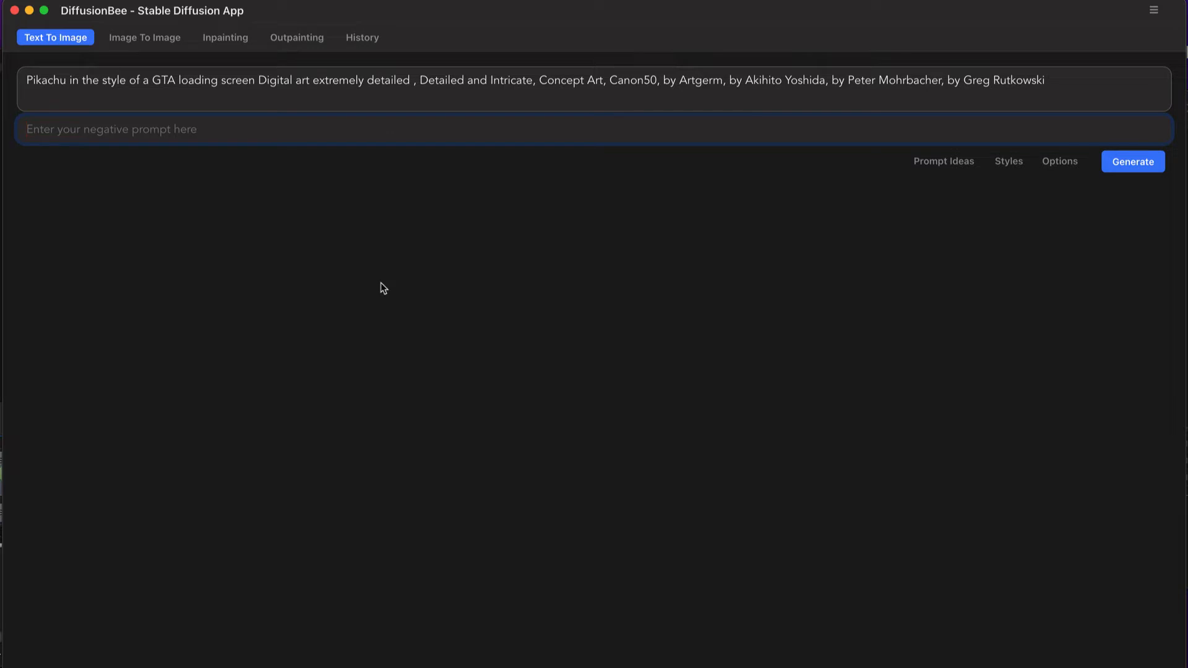
{"action": "type", "text": "m"}
{"action": "left_click", "coordinate": [1059, 162]}
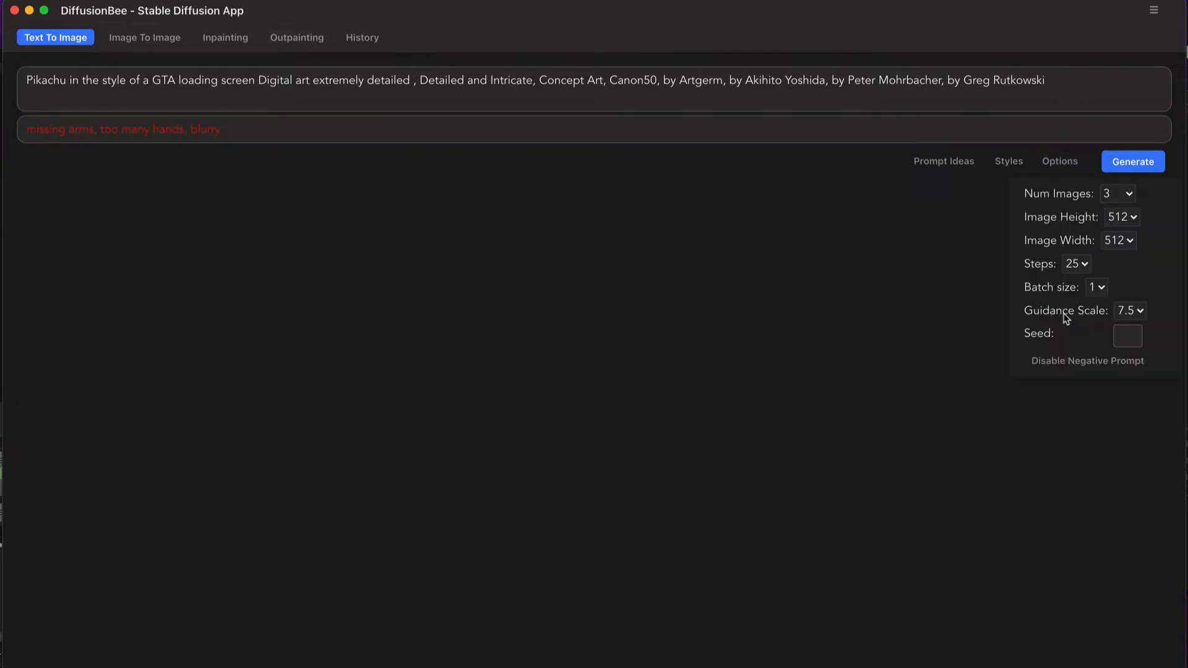
{"action": "left_click", "coordinate": [1135, 164]}
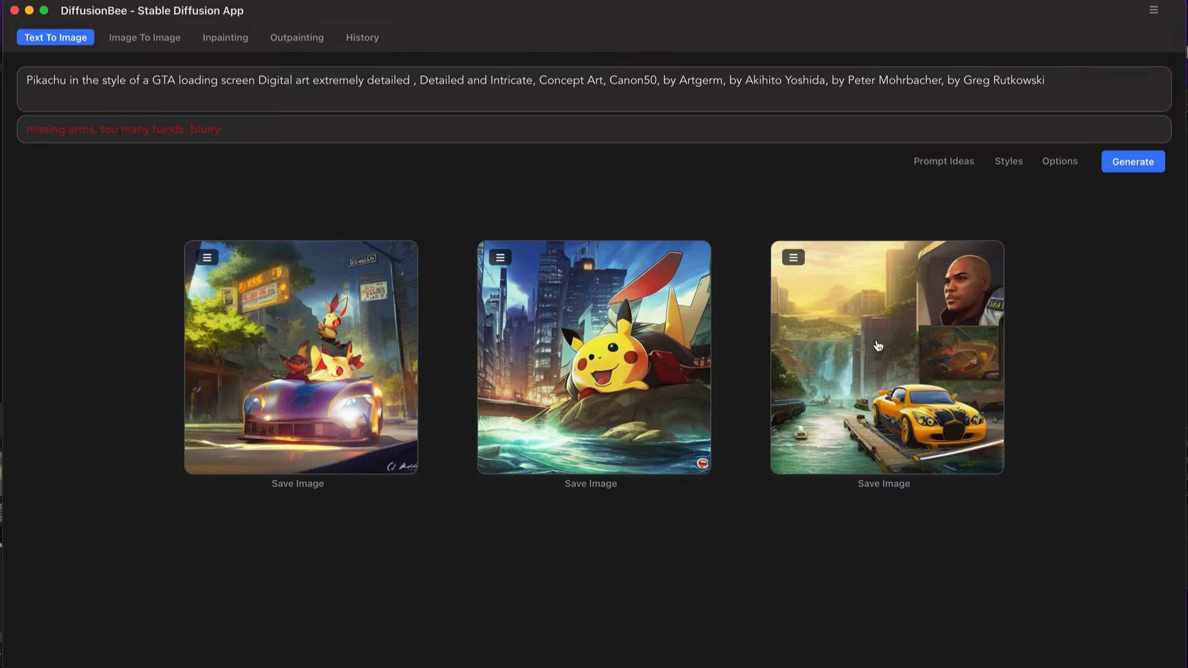
- Extend the negative prompt with "water, city, cars" and generate the images again
{"action": "left_click", "coordinate": [326, 132]}
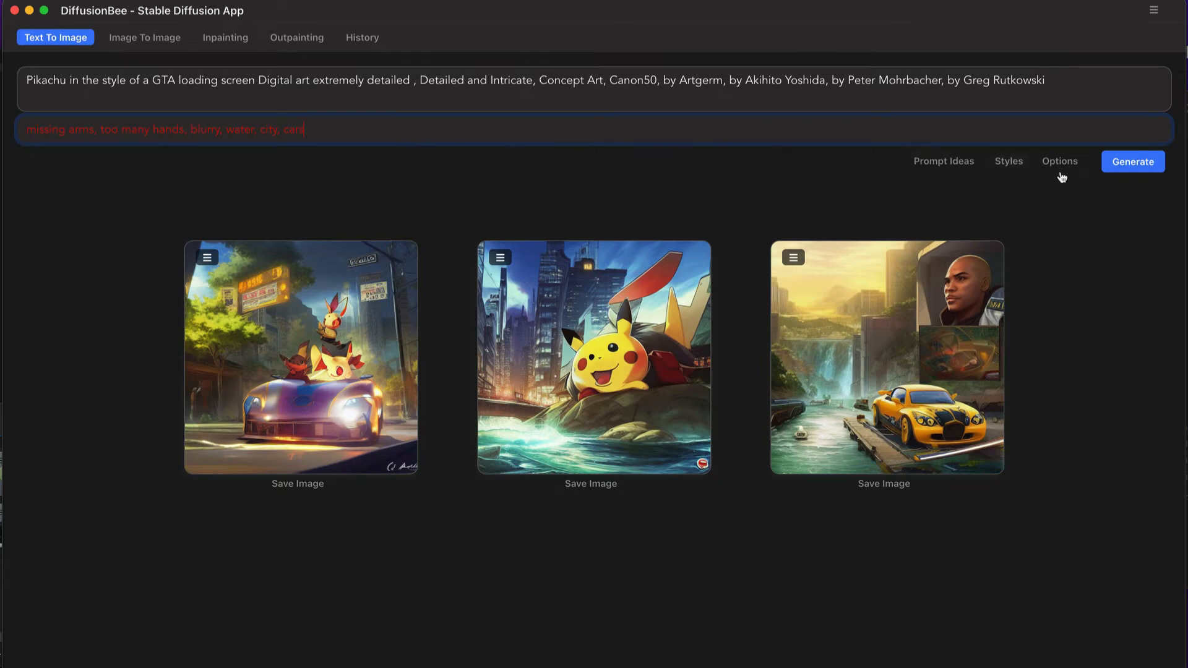
{"action": "left_click", "coordinate": [1139, 163]}
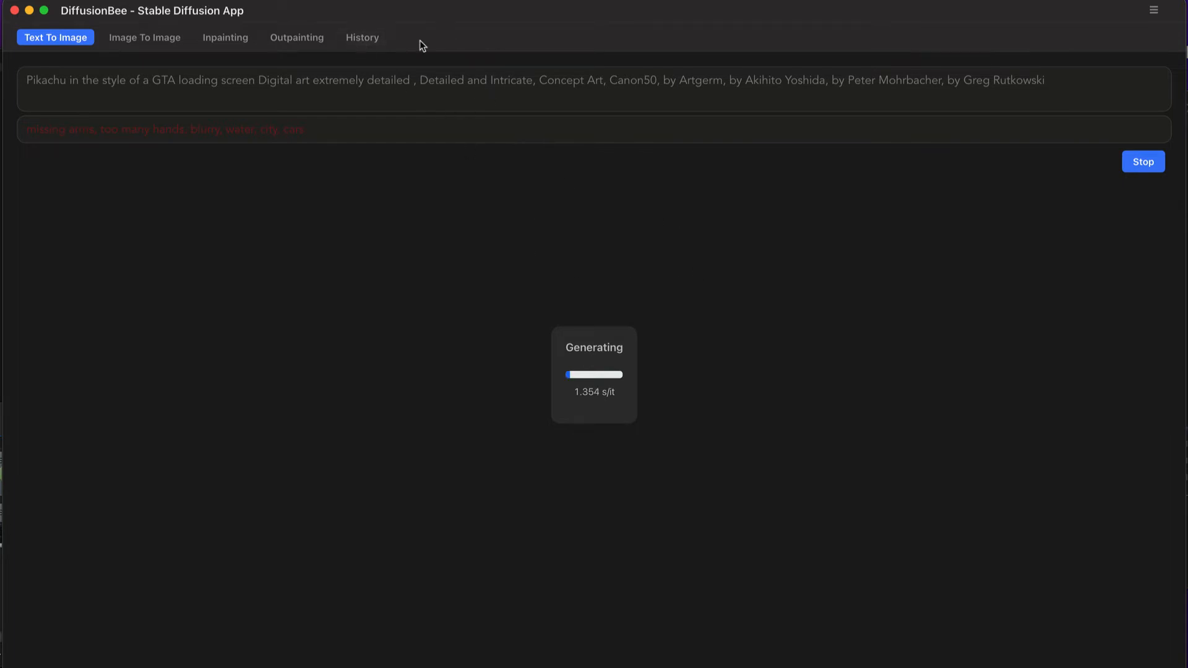
- Check the newest Pikachu image and its generation settings in the history, and return to the text-to-image results
{"action": "left_click", "coordinate": [362, 38]}
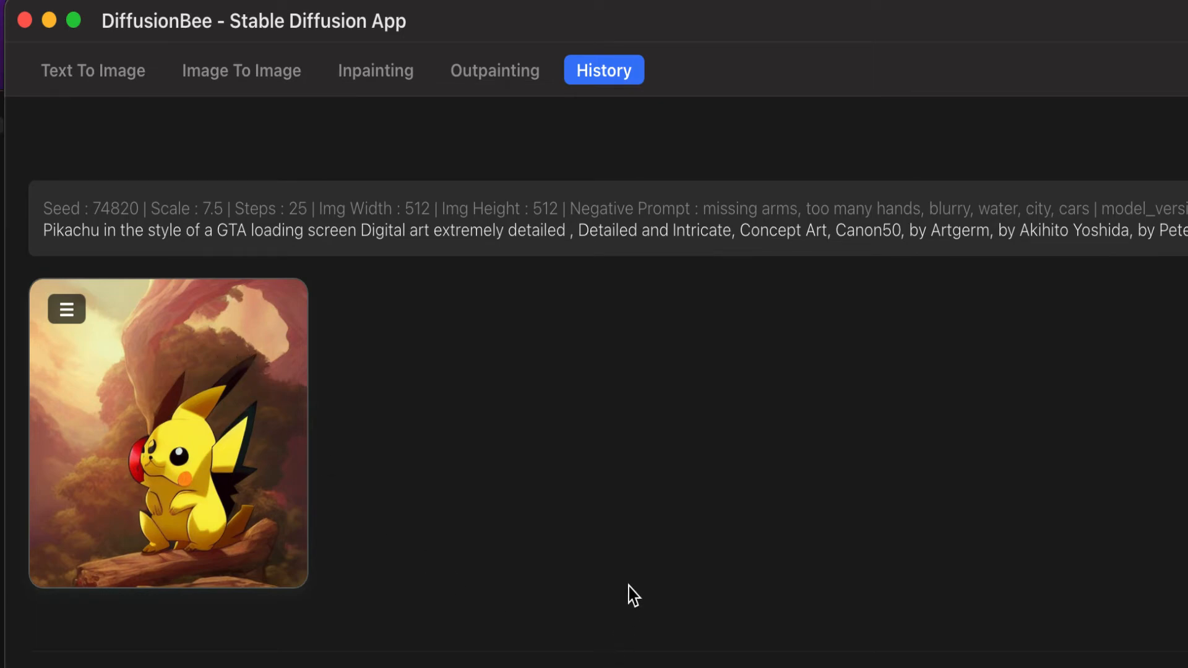
{"action": "left_click", "coordinate": [105, 80]}
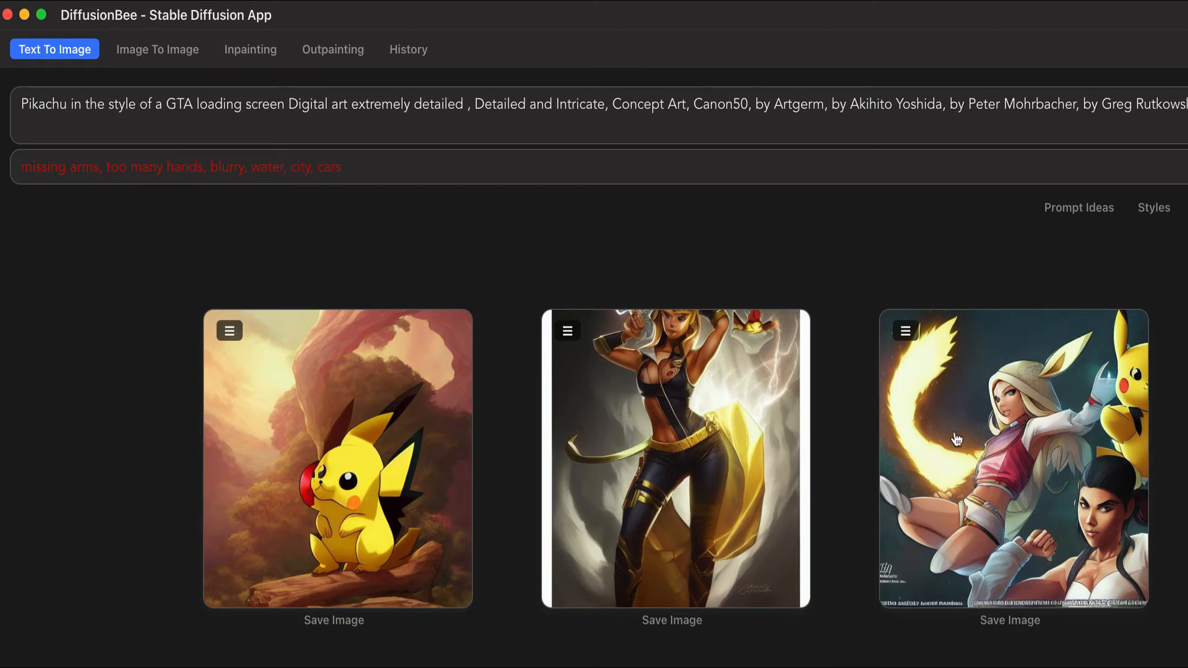
- Upscale the third generated image, the hooded woman with the flame and Pikachu, and inspect the enlarged result
{"action": "left_click", "coordinate": [906, 333]}
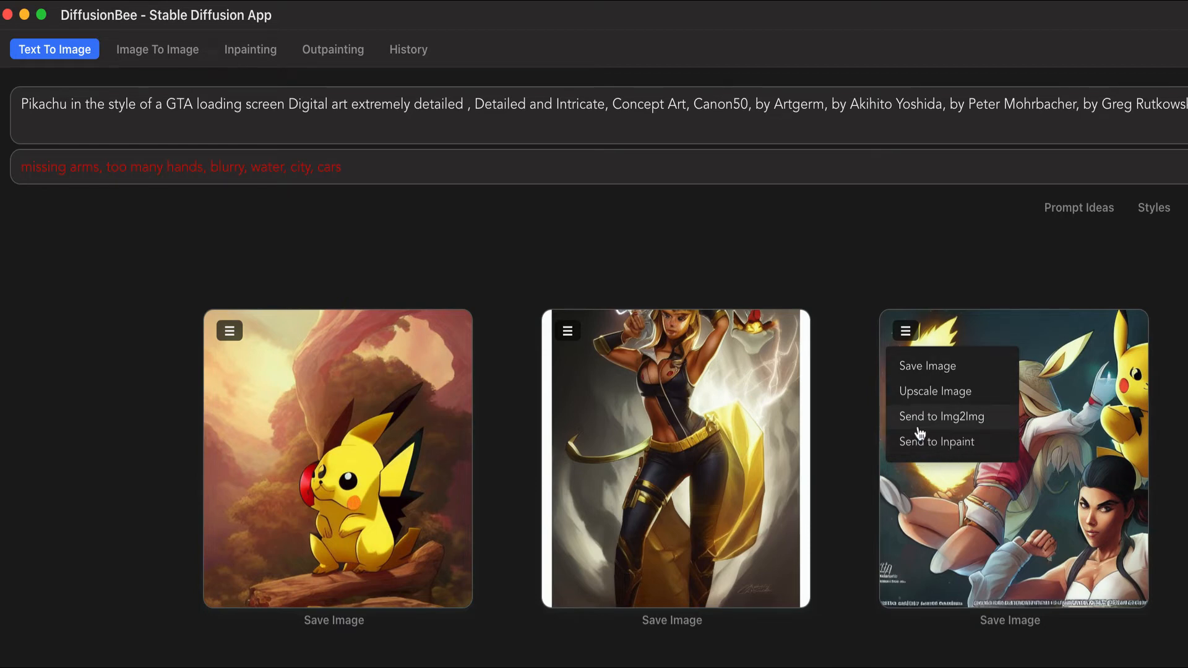
{"action": "left_click", "coordinate": [936, 391]}
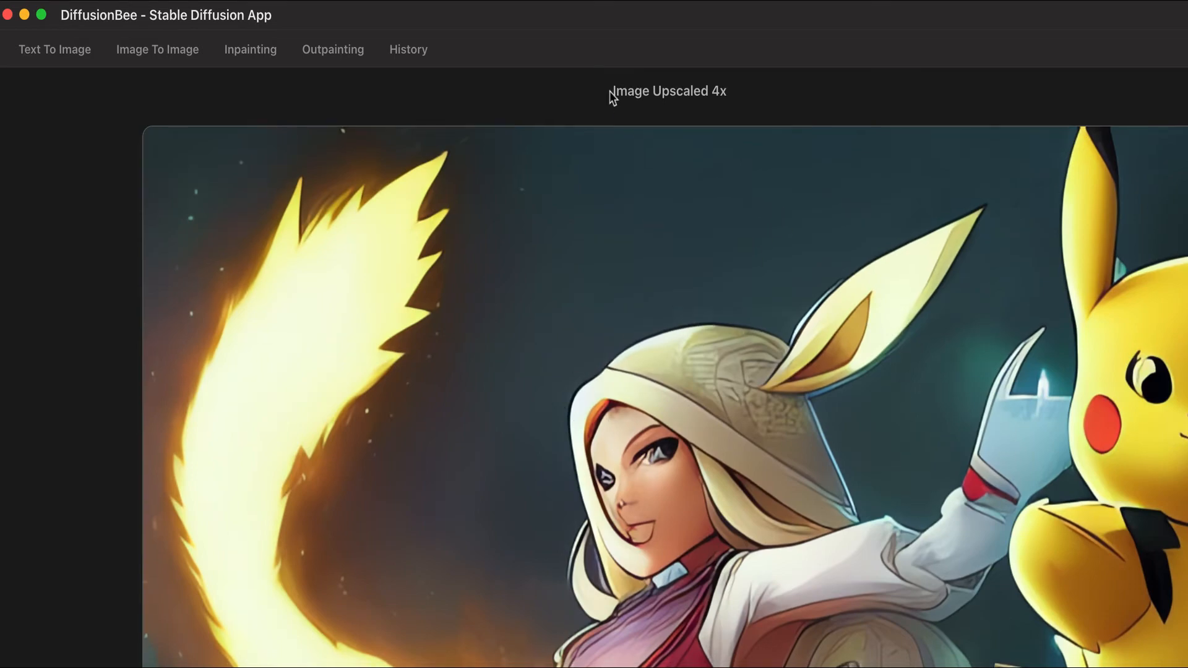
{"action": "scroll", "coordinate": [795, 158], "scroll_direction": "down", "scroll_amount": 10}
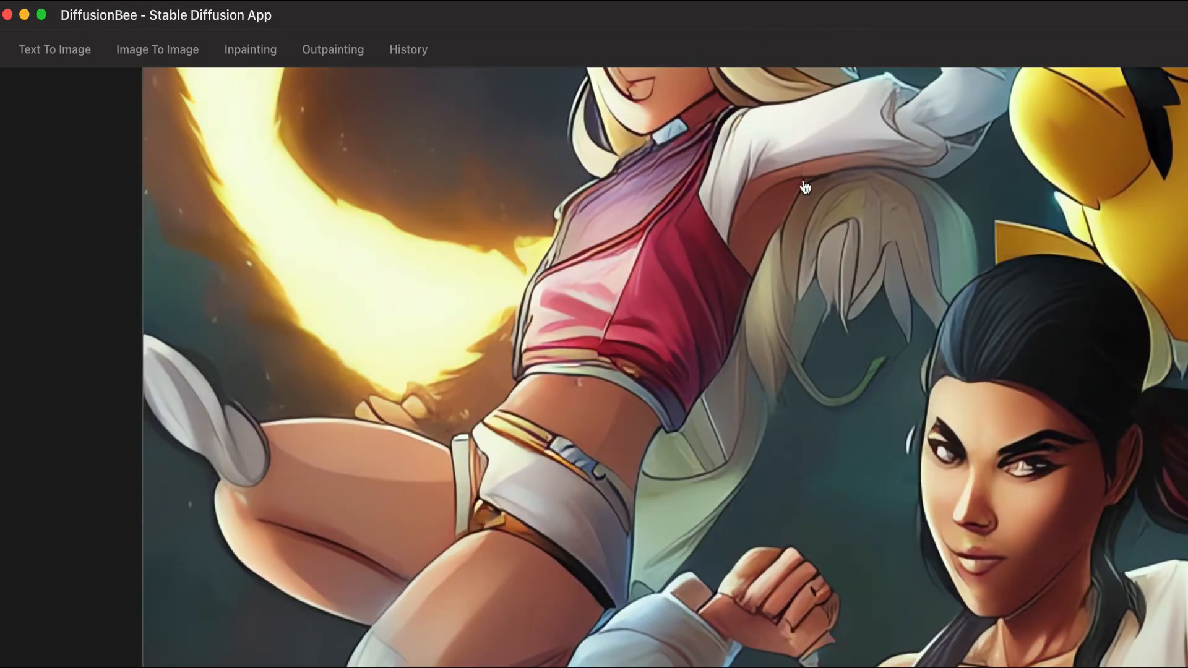
- Examine the faces, hands and clothing in the upscaled image of the hooded woman and Pikachu
{"action": "scroll", "coordinate": [914, 393], "scroll_direction": "up", "scroll_amount": 10}
{"action": "scroll", "coordinate": [971, 328], "scroll_direction": "down", "scroll_amount": 10}
{"action": "scroll", "coordinate": [538, 295], "scroll_direction": "up", "scroll_amount": 10}
{"action": "scroll", "coordinate": [957, 331], "scroll_direction": "down", "scroll_amount": 10}
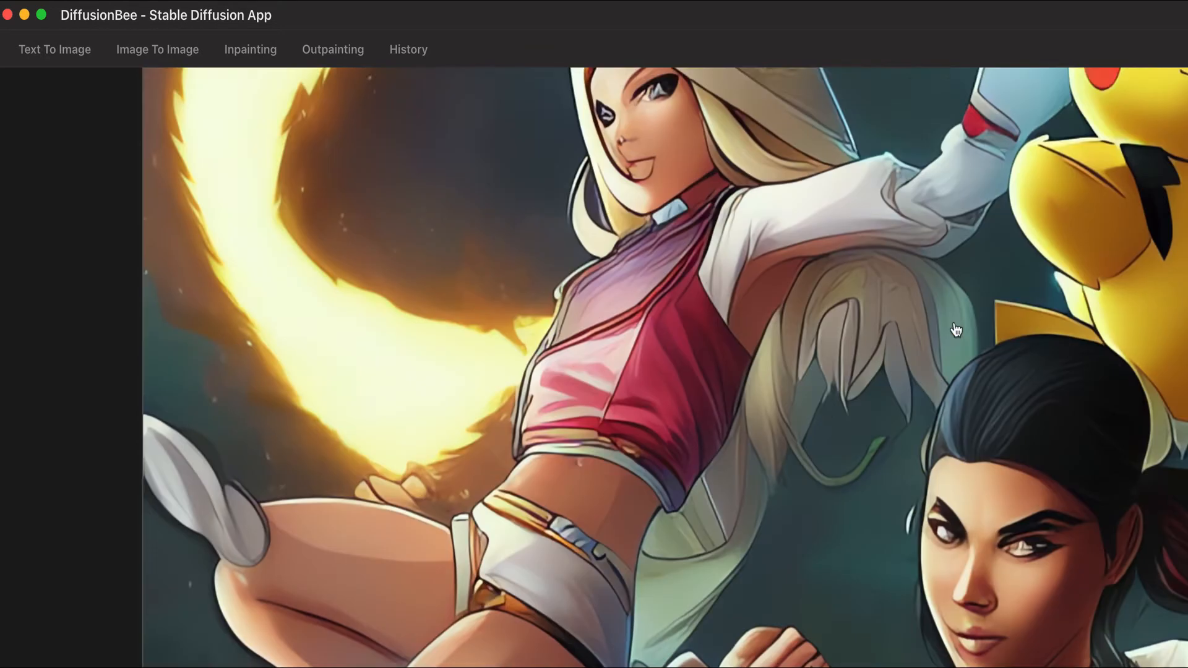
{"action": "scroll", "coordinate": [375, 310], "scroll_direction": "up", "scroll_amount": 8}
{"action": "scroll", "coordinate": [375, 311], "scroll_direction": "up", "scroll_amount": 2}
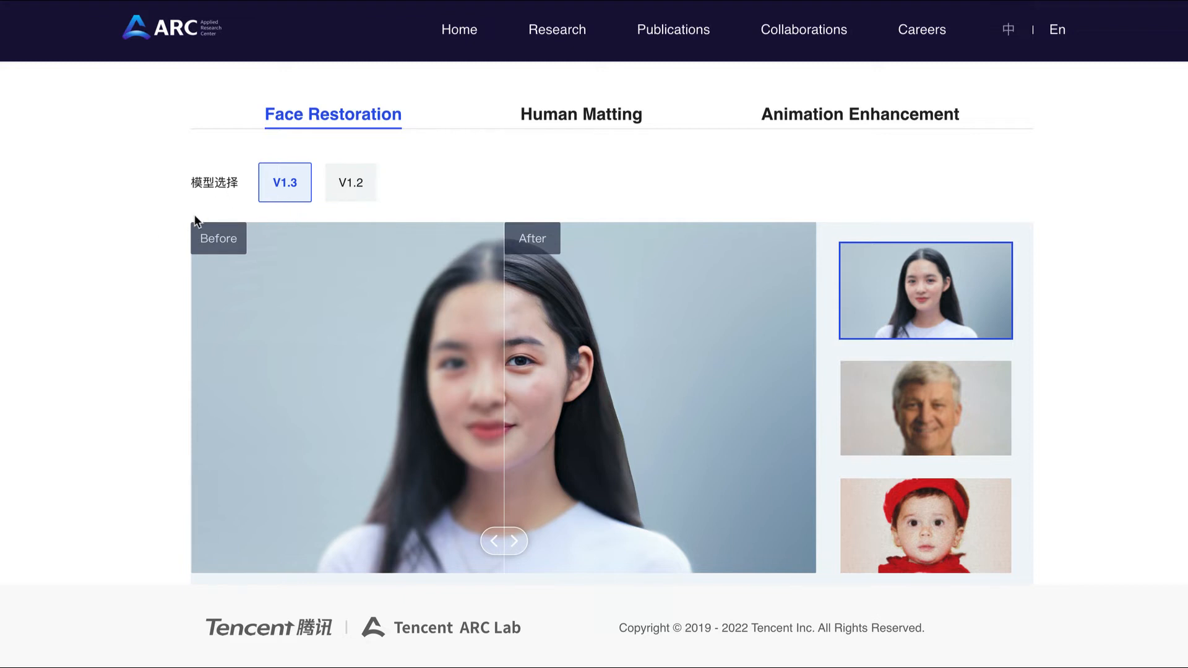
- Switch to the Tencent ARC website and upload the hooded woman and Pikachu image for Face Restoration
{"action": "scroll", "coordinate": [196, 221], "scroll_direction": "down", "scroll_amount": 1}
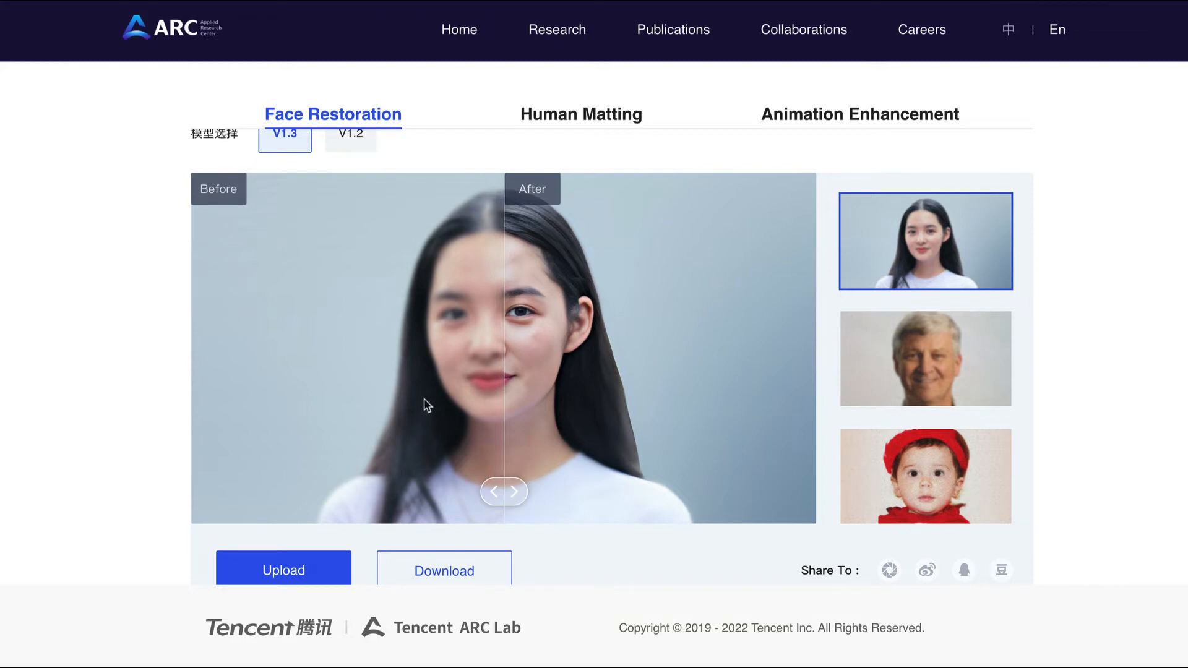
{"action": "scroll", "coordinate": [322, 526], "scroll_direction": "down", "scroll_amount": 1}
{"action": "left_click", "coordinate": [287, 555]}
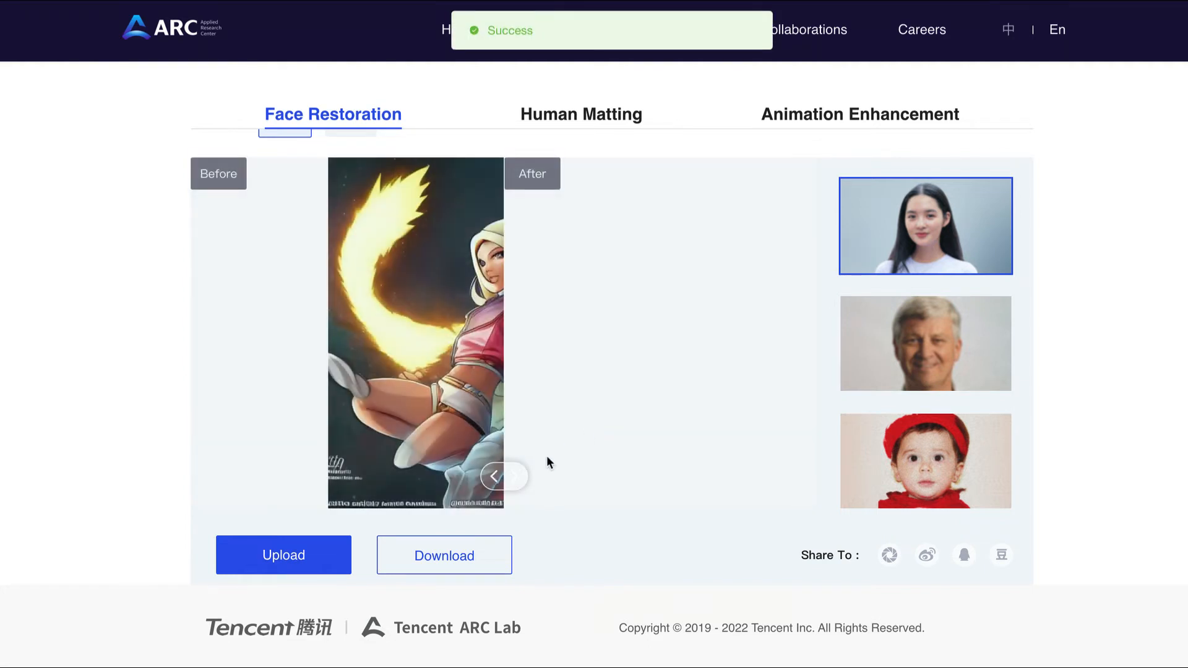
- Compare the before and after versions of the uploaded image, examining both women's faces
{"action": "left_click_drag", "start_coordinate": [504, 477], "coordinate": [723, 488]}
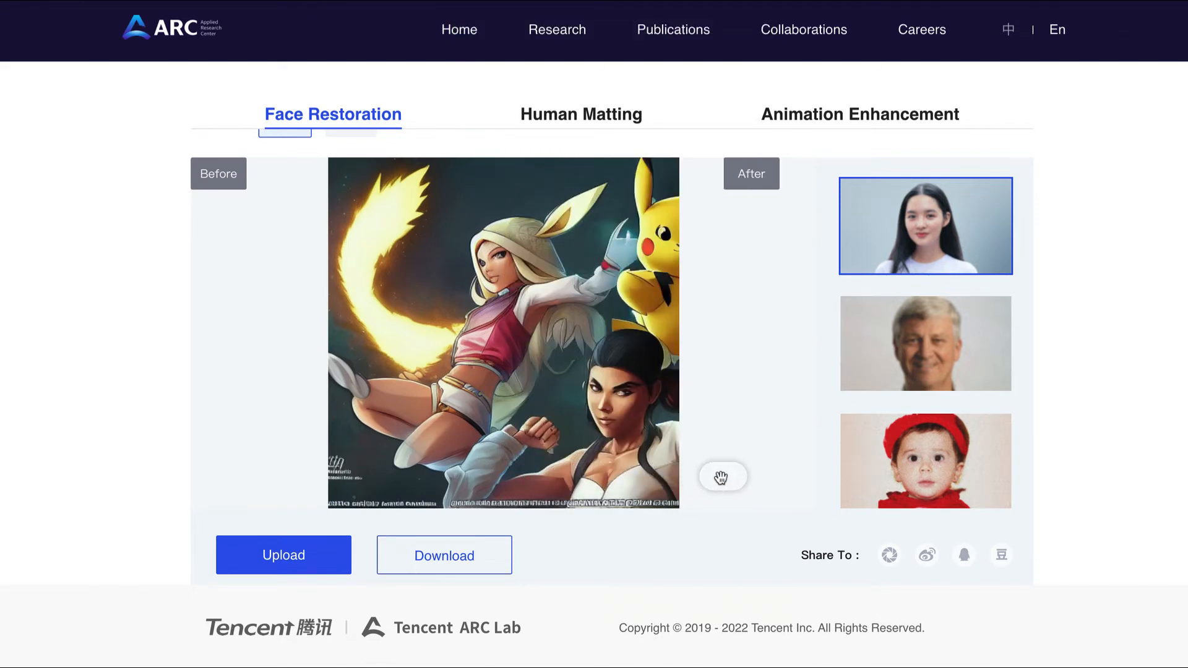
{"action": "left_click_drag", "start_coordinate": [724, 477], "coordinate": [504, 477]}
{"action": "left_click_drag", "start_coordinate": [543, 442], "coordinate": [586, 416]}
{"action": "left_click_drag", "start_coordinate": [686, 528], "coordinate": [656, 495]}
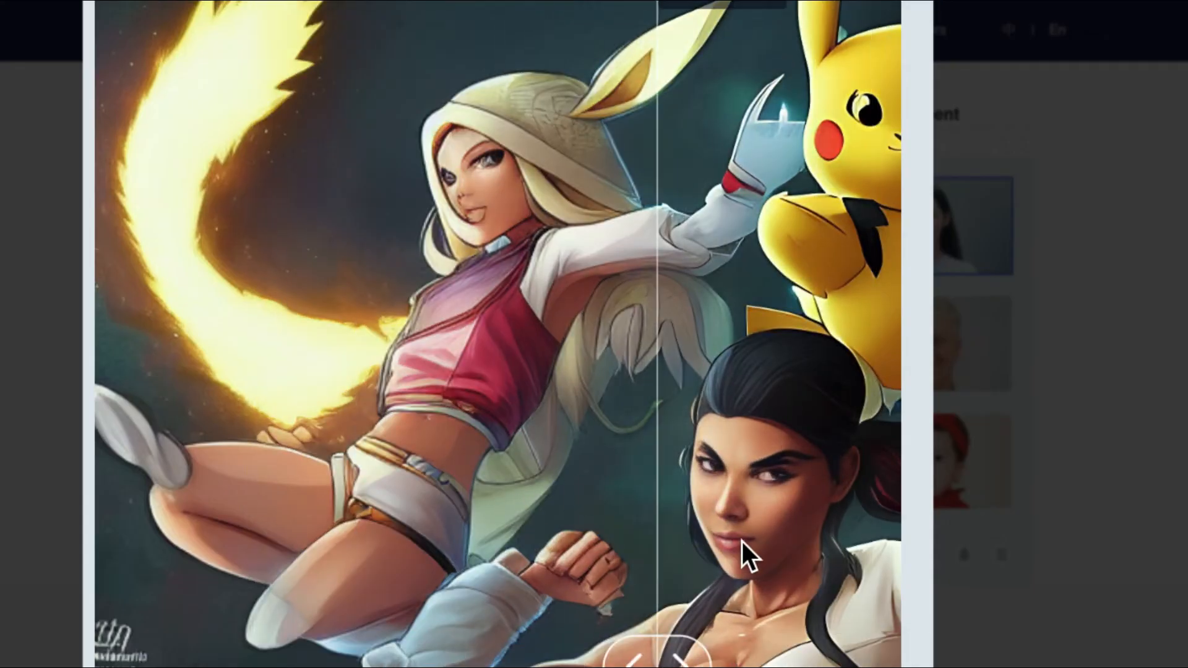
{"action": "scroll", "coordinate": [741, 539], "scroll_direction": "down", "scroll_amount": 5}
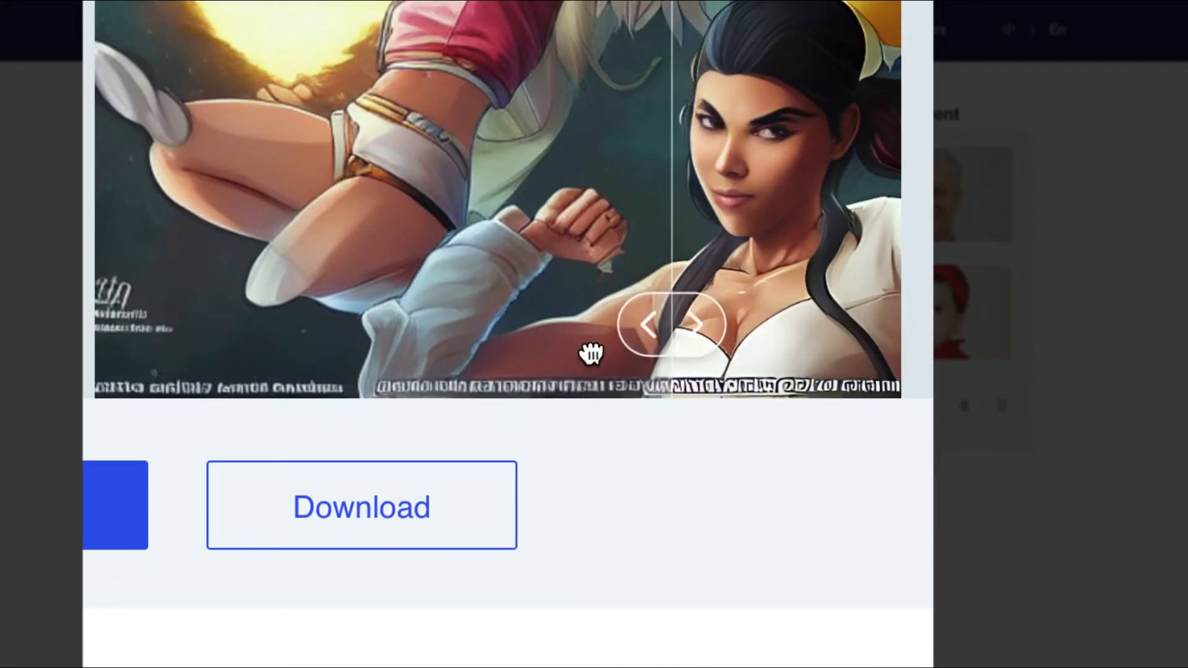
{"action": "left_click_drag", "start_coordinate": [592, 354], "coordinate": [638, 275]}
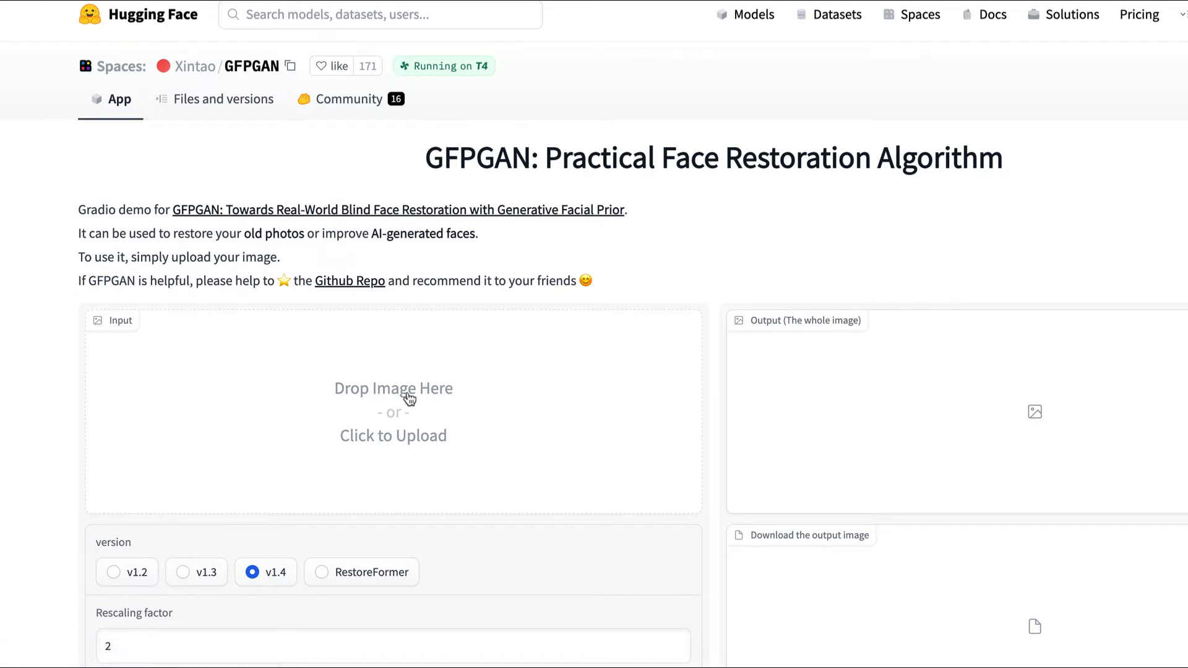
- Upload the same image to the GFPGAN Space on Hugging Face and run the face restoration
{"action": "left_click", "coordinate": [522, 398]}
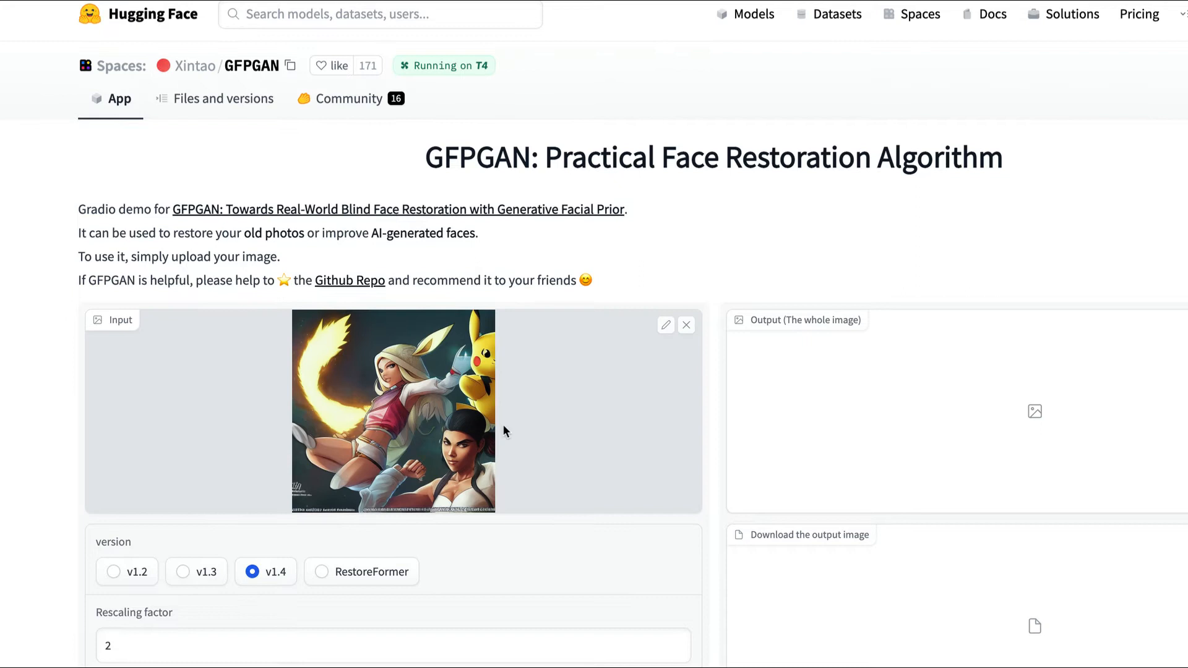
{"action": "scroll", "coordinate": [504, 427], "scroll_direction": "down", "scroll_amount": 1}
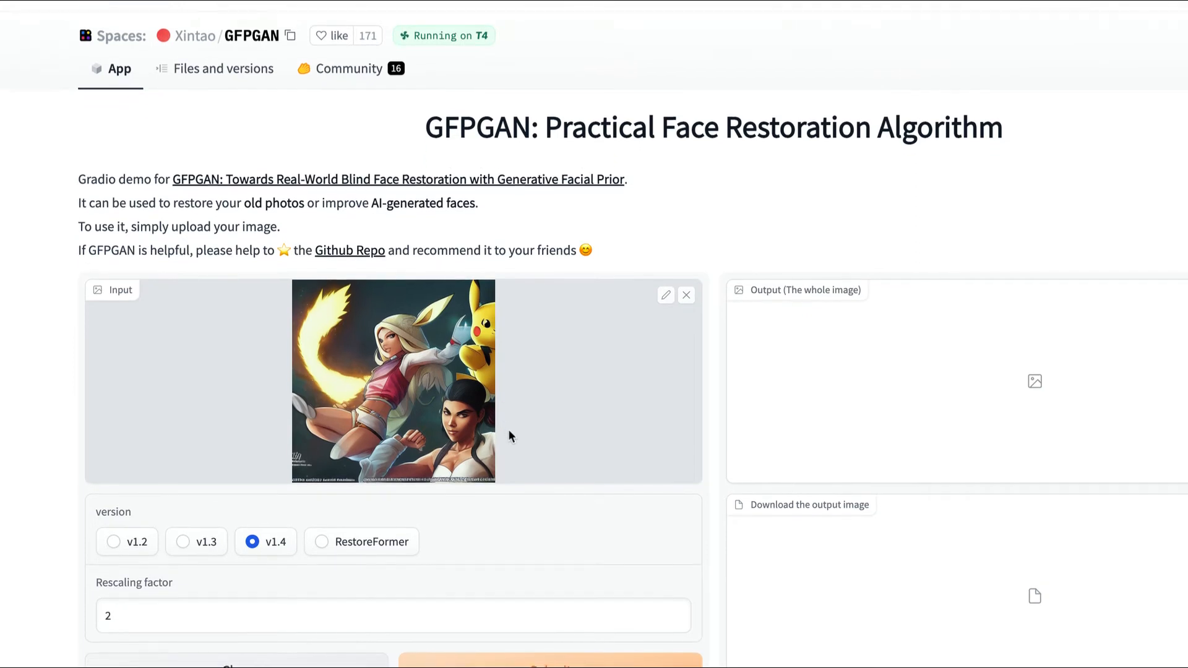
{"action": "scroll", "coordinate": [508, 436], "scroll_direction": "down", "scroll_amount": 1}
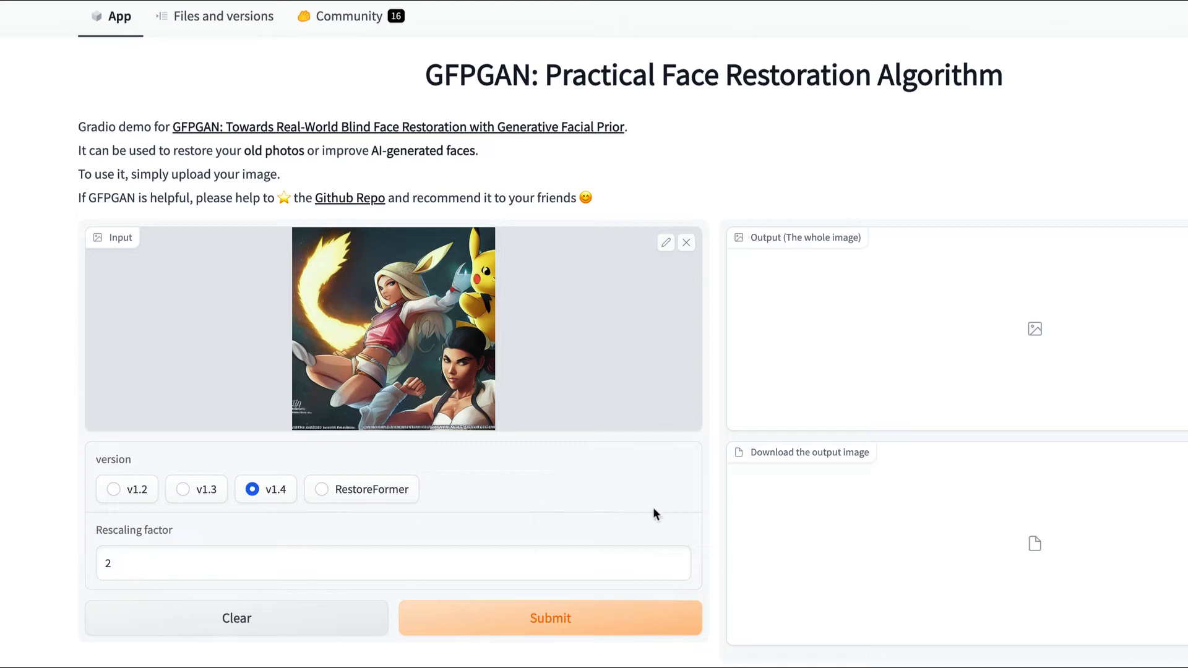
{"action": "left_click", "coordinate": [548, 627]}
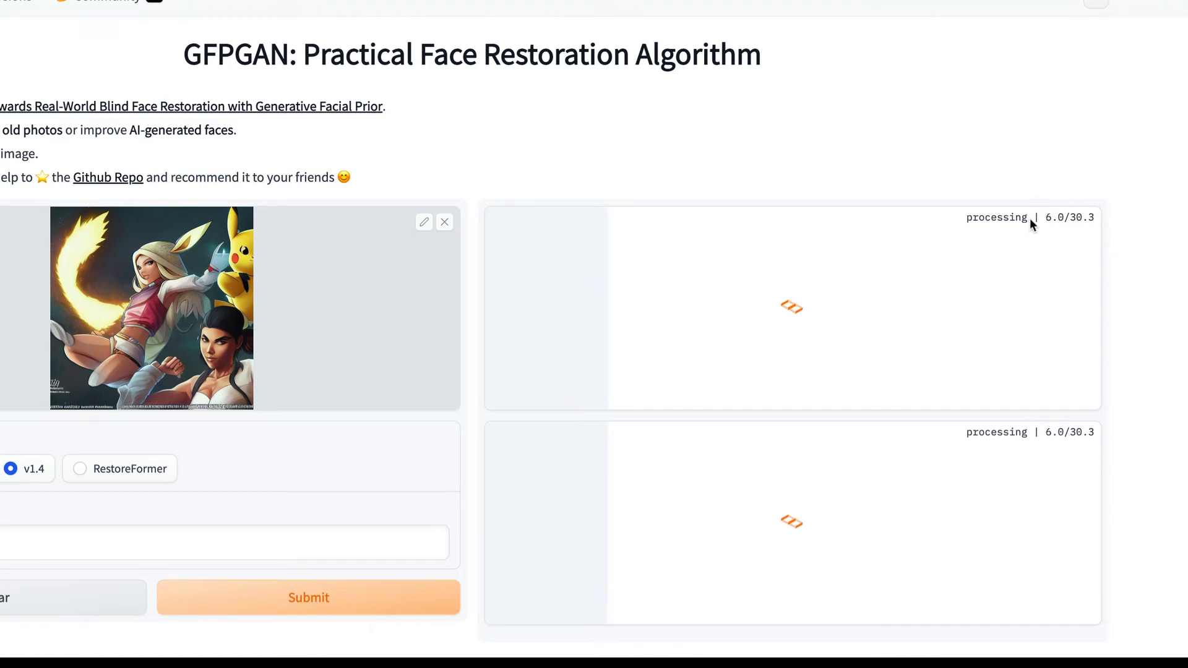
- Examine the restored GFPGAN output up close and compare its faces with the original image
{"action": "scroll", "coordinate": [1028, 228], "scroll_direction": "down", "scroll_amount": 1}
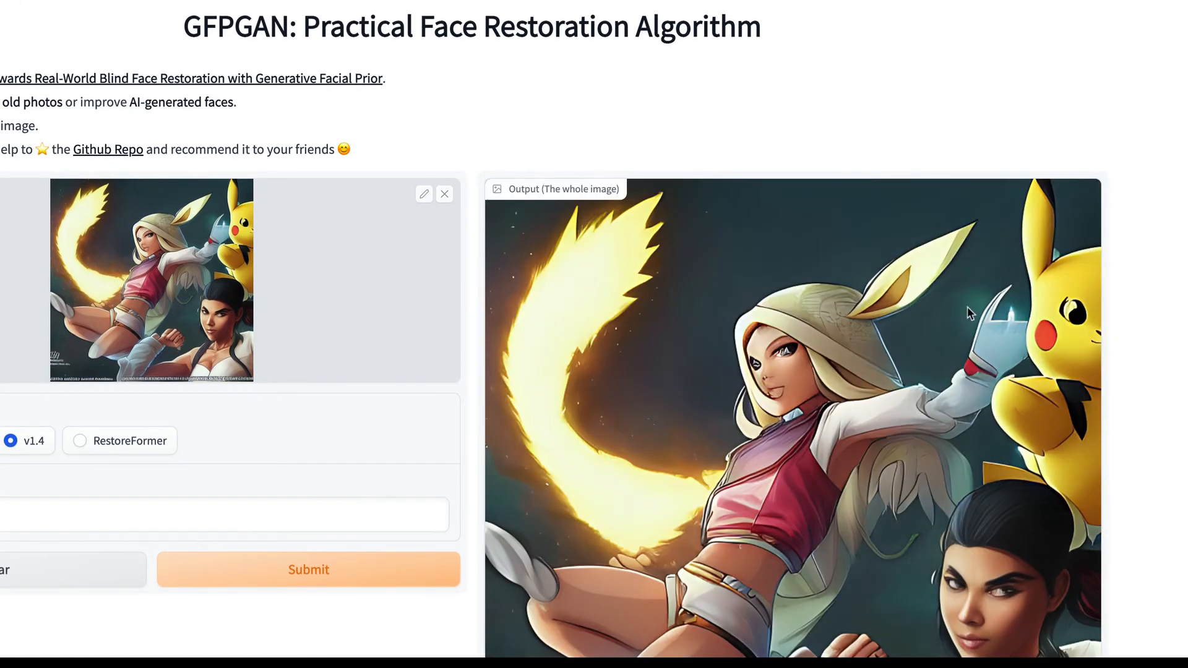
{"action": "scroll", "coordinate": [967, 307], "scroll_direction": "down", "scroll_amount": 4}
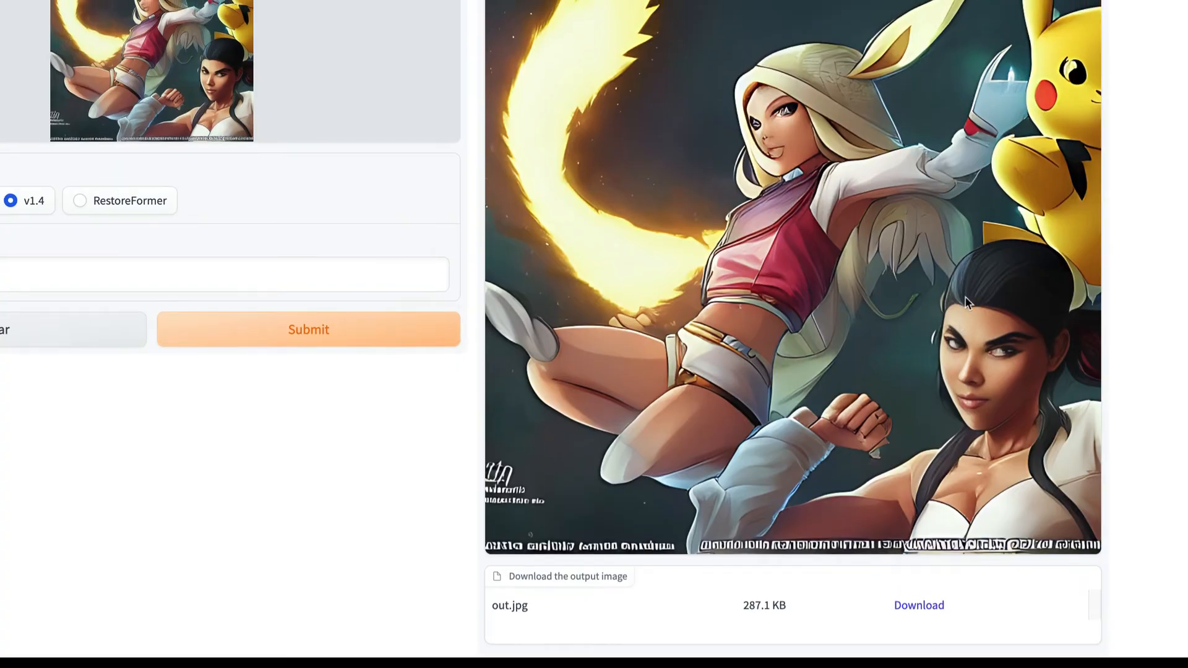
{"action": "left_click", "coordinate": [968, 303]}
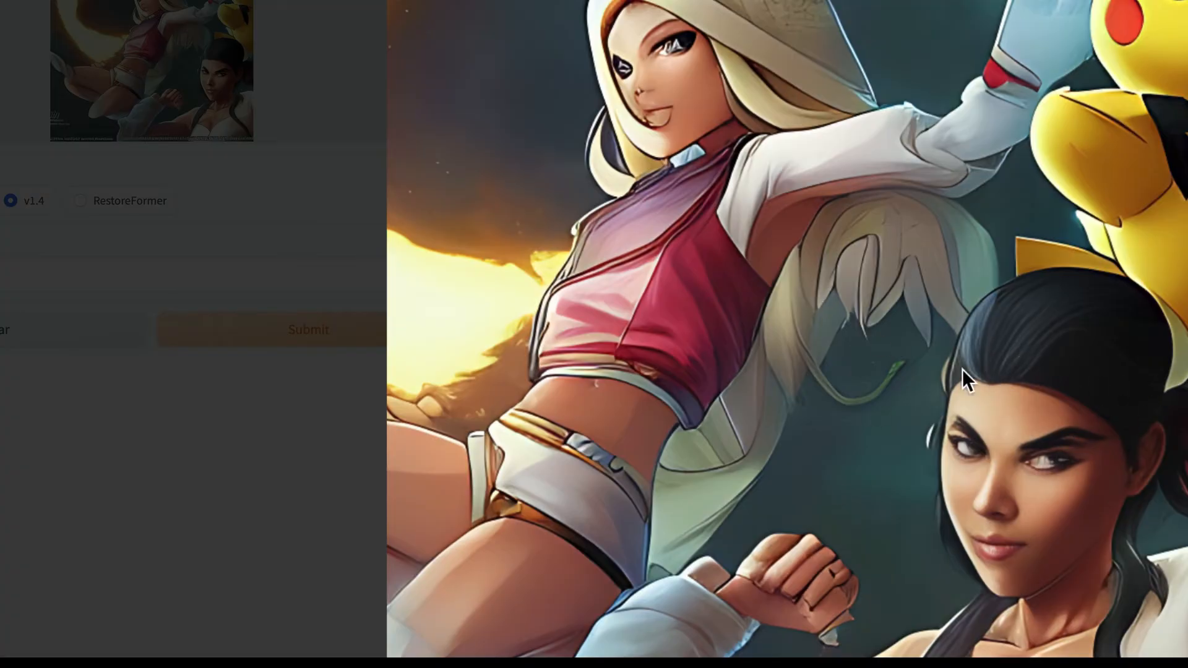
{"action": "left_click", "coordinate": [990, 99]}
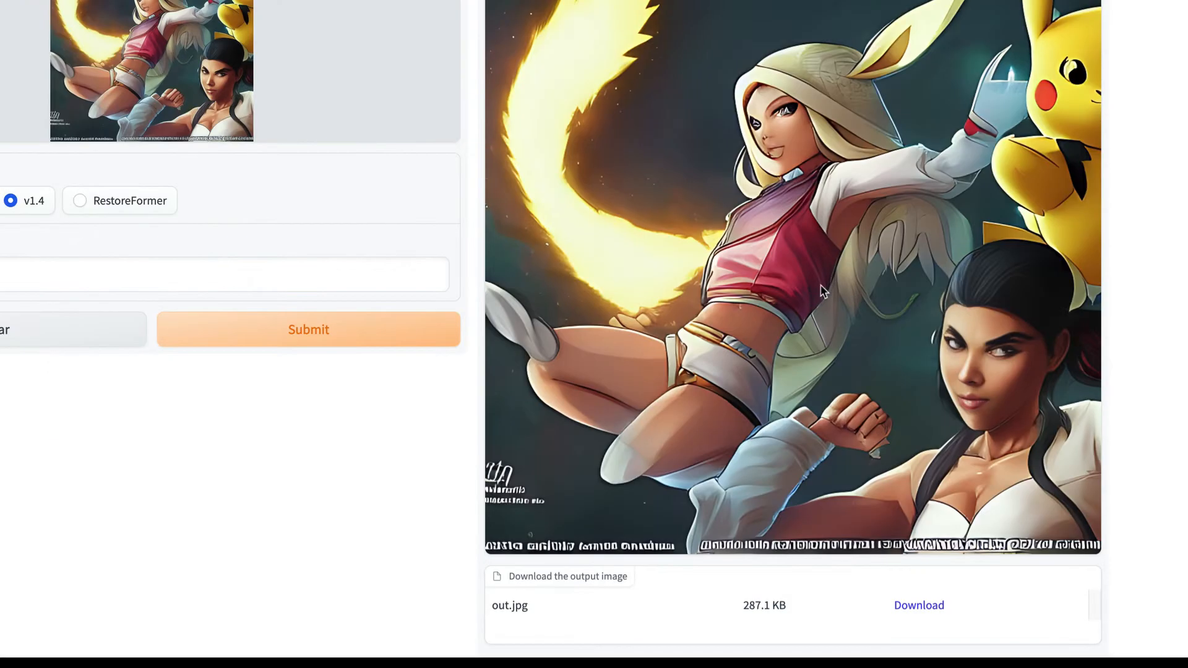
{"action": "scroll", "coordinate": [799, 290], "scroll_direction": "up", "scroll_amount": 2}
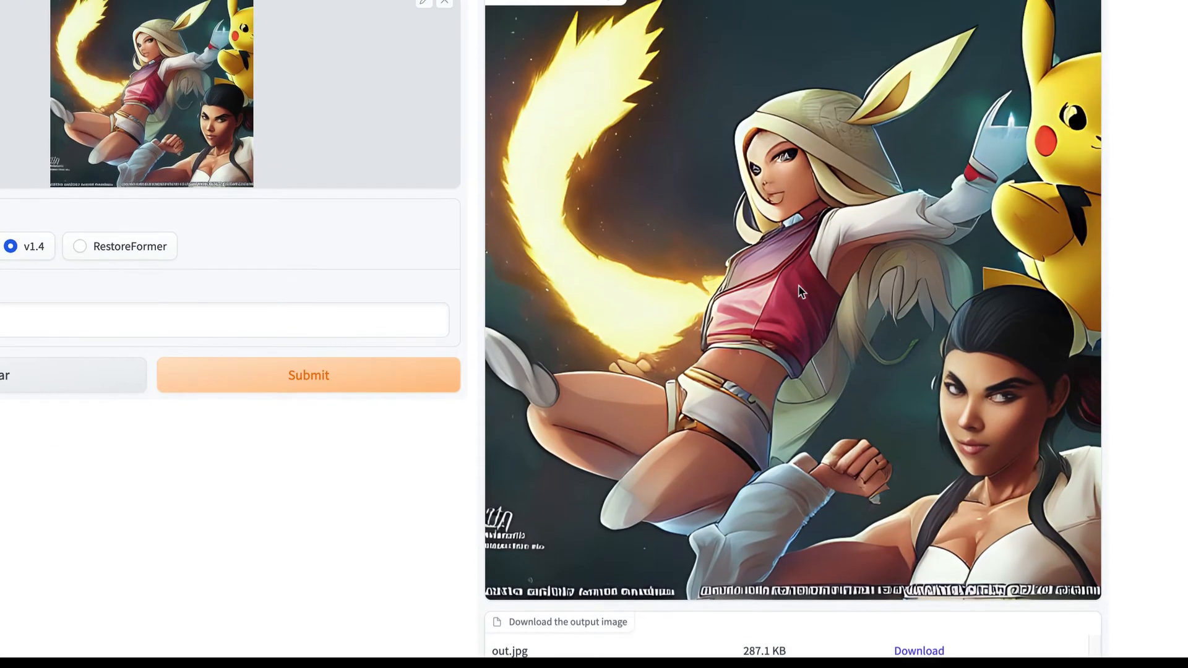
{"action": "scroll", "coordinate": [799, 287], "scroll_direction": "up", "scroll_amount": 1}
{"action": "scroll", "coordinate": [798, 288], "scroll_direction": "up", "scroll_amount": 2}
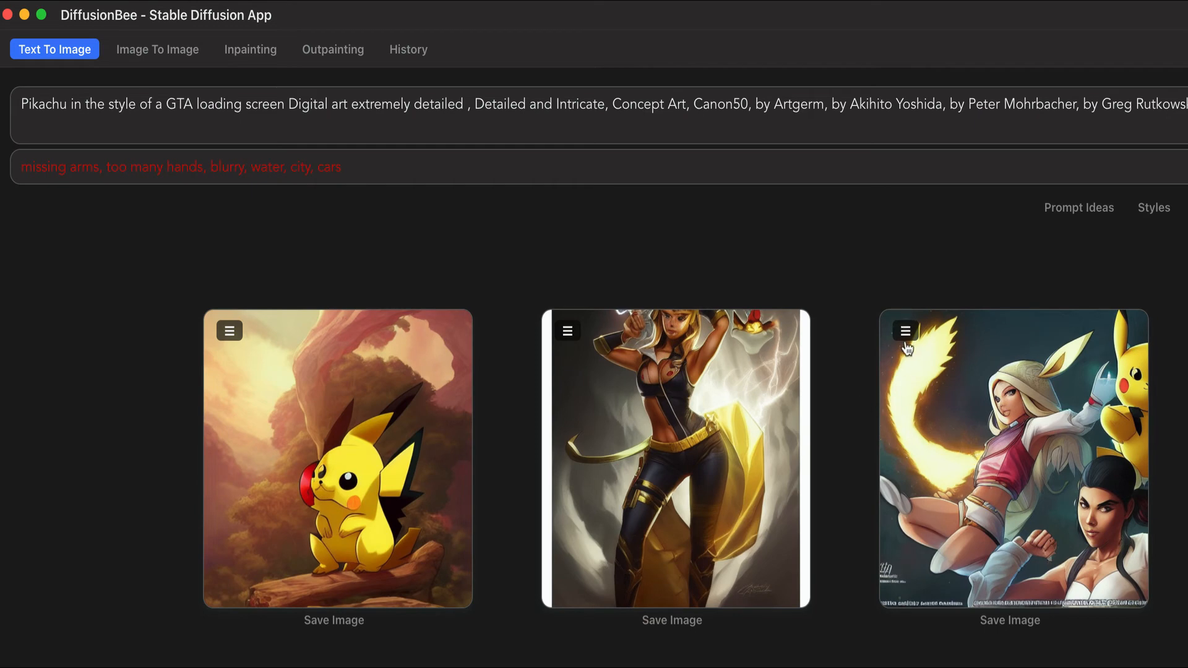
- Back in DiffusionBee, send the third generated image to Img2Img and paint a mask over the woman's hood
{"action": "left_click", "coordinate": [906, 339]}
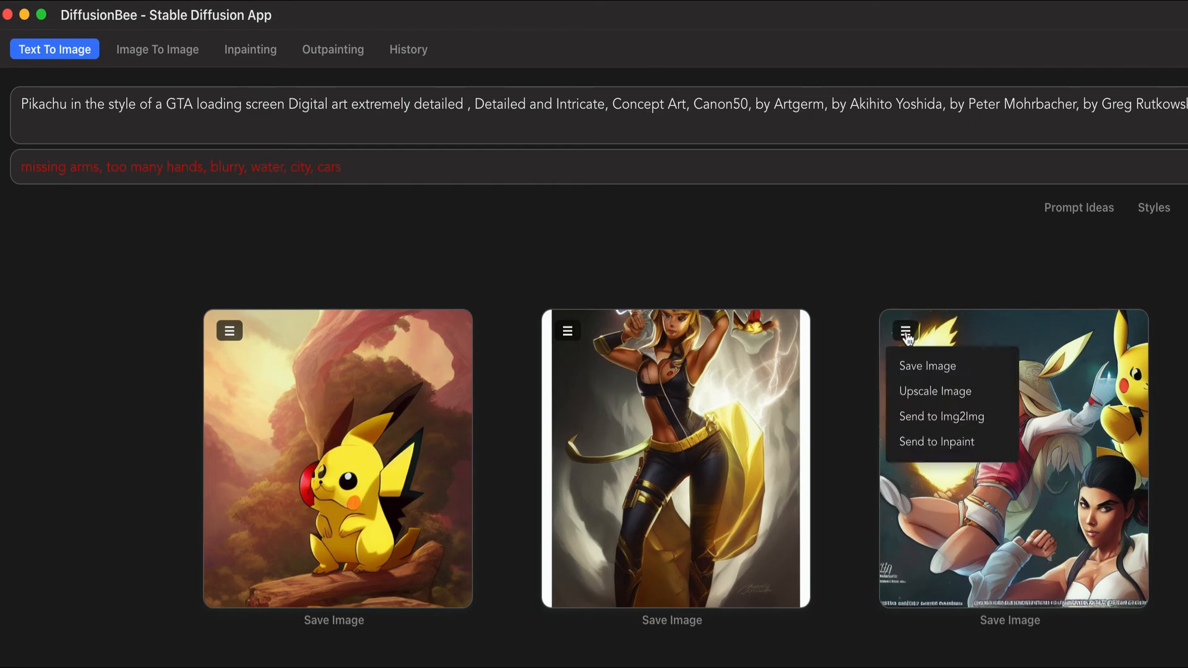
{"action": "left_click", "coordinate": [951, 418]}
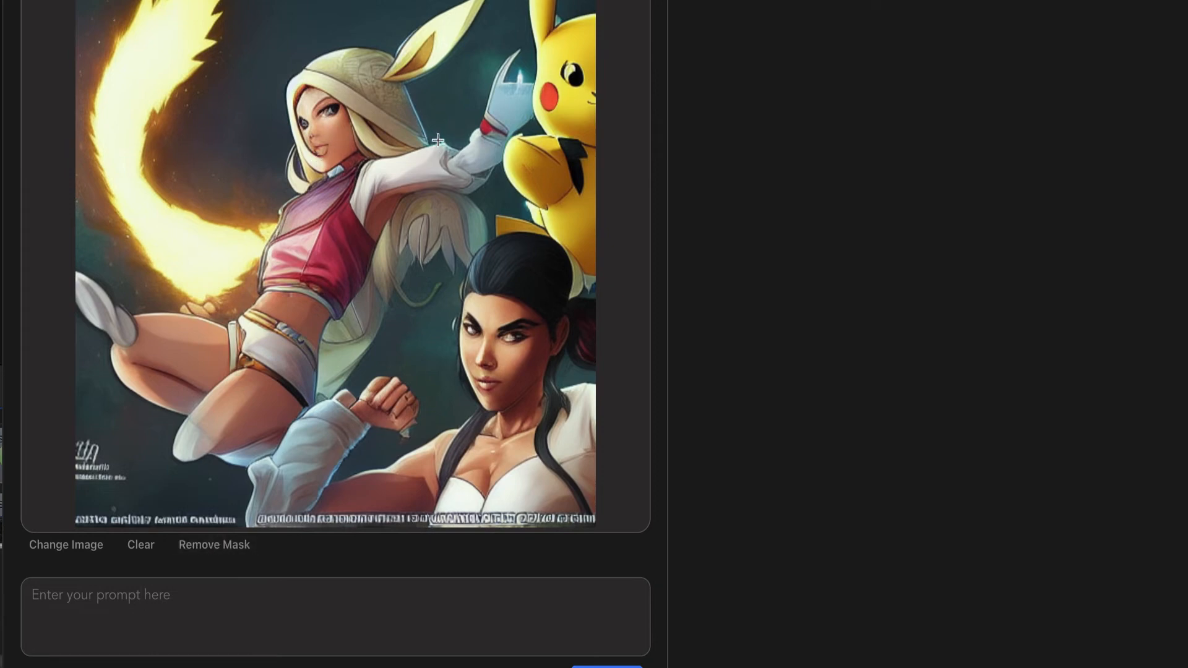
{"action": "mouse_move", "coordinate": [405, 110]}
{"action": "left_mouse_down"}
{"action": "mouse_move", "coordinate": [385, 69]}
{"action": "mouse_move", "coordinate": [396, 92]}
{"action": "mouse_move", "coordinate": [344, 68]}
{"action": "mouse_move", "coordinate": [401, 68]}
{"action": "mouse_move", "coordinate": [405, 104]}
{"action": "mouse_move", "coordinate": [368, 66]}
{"action": "mouse_move", "coordinate": [400, 126]}
{"action": "mouse_move", "coordinate": [363, 101]}
{"action": "mouse_move", "coordinate": [406, 130]}
{"action": "mouse_move", "coordinate": [326, 72]}
{"action": "mouse_move", "coordinate": [417, 142]}
{"action": "mouse_move", "coordinate": [372, 75]}
{"action": "mouse_move", "coordinate": [335, 74]}
{"action": "mouse_move", "coordinate": [380, 58]}
{"action": "mouse_move", "coordinate": [332, 47]}
{"action": "mouse_move", "coordinate": [315, 64]}
{"action": "mouse_move", "coordinate": [377, 51]}
{"action": "mouse_move", "coordinate": [306, 78]}
{"action": "mouse_move", "coordinate": [363, 108]}
{"action": "mouse_move", "coordinate": [322, 78]}
{"action": "mouse_move", "coordinate": [338, 76]}
{"action": "mouse_move", "coordinate": [405, 149]}
{"action": "mouse_move", "coordinate": [299, 84]}
{"action": "mouse_move", "coordinate": [384, 68]}
{"action": "left_mouse_up"}
- Enter the prompt "turtle shell" and generate a new image for the masked hood
{"action": "left_click", "coordinate": [206, 607]}
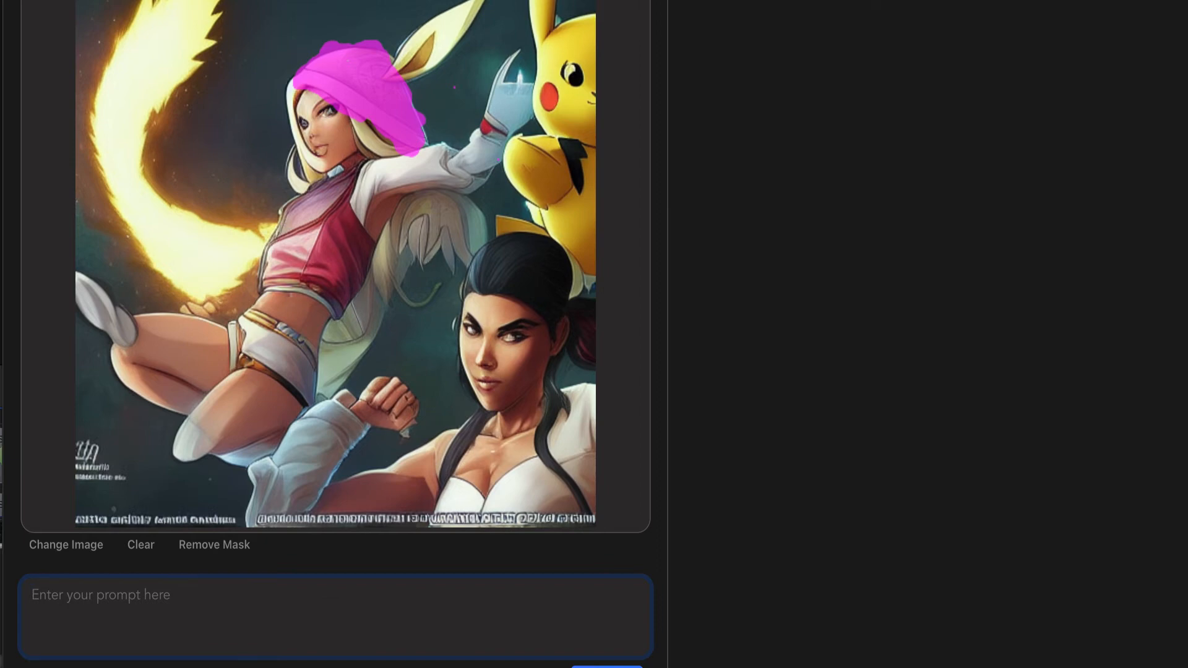
{"action": "type", "text": "turtle shell"}
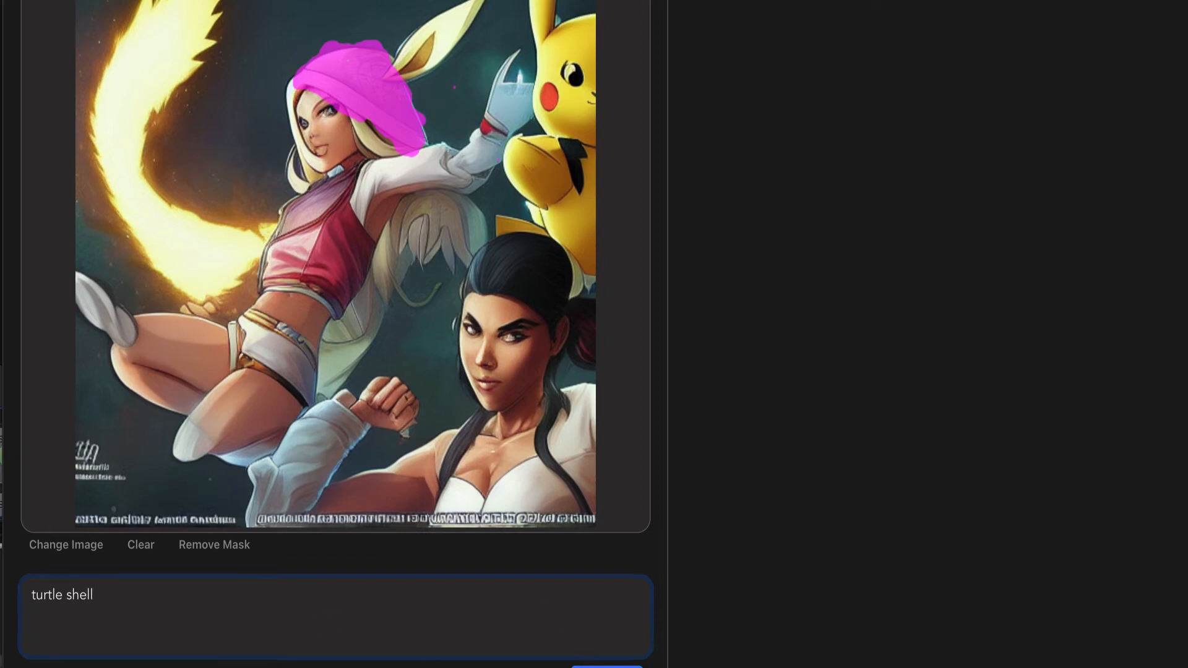
{"action": "left_click", "coordinate": [607, 667]}
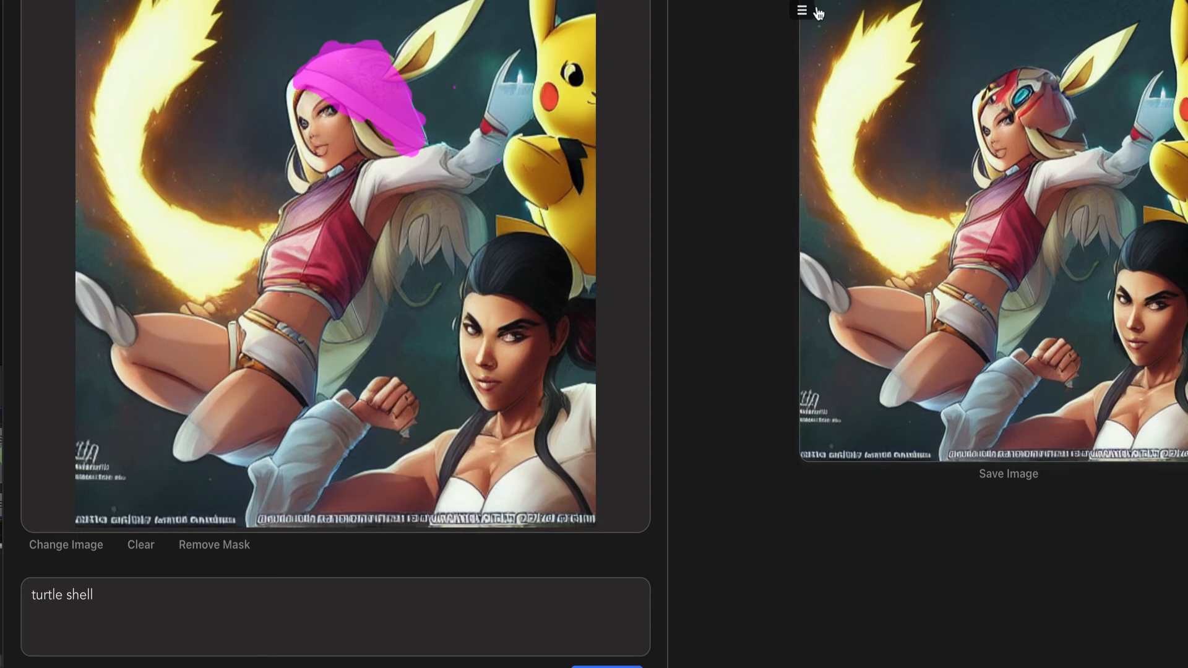
- Set the image-to-image input strength to 0.7
{"action": "left_click", "coordinate": [529, 667]}
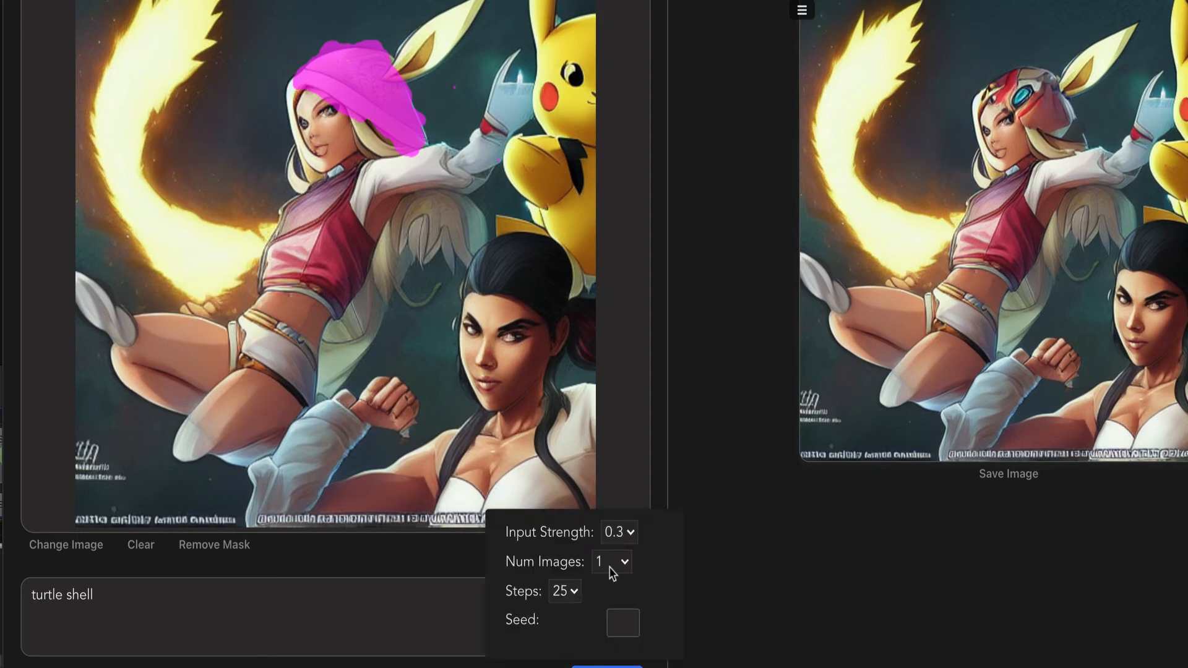
{"action": "left_click", "coordinate": [629, 540]}
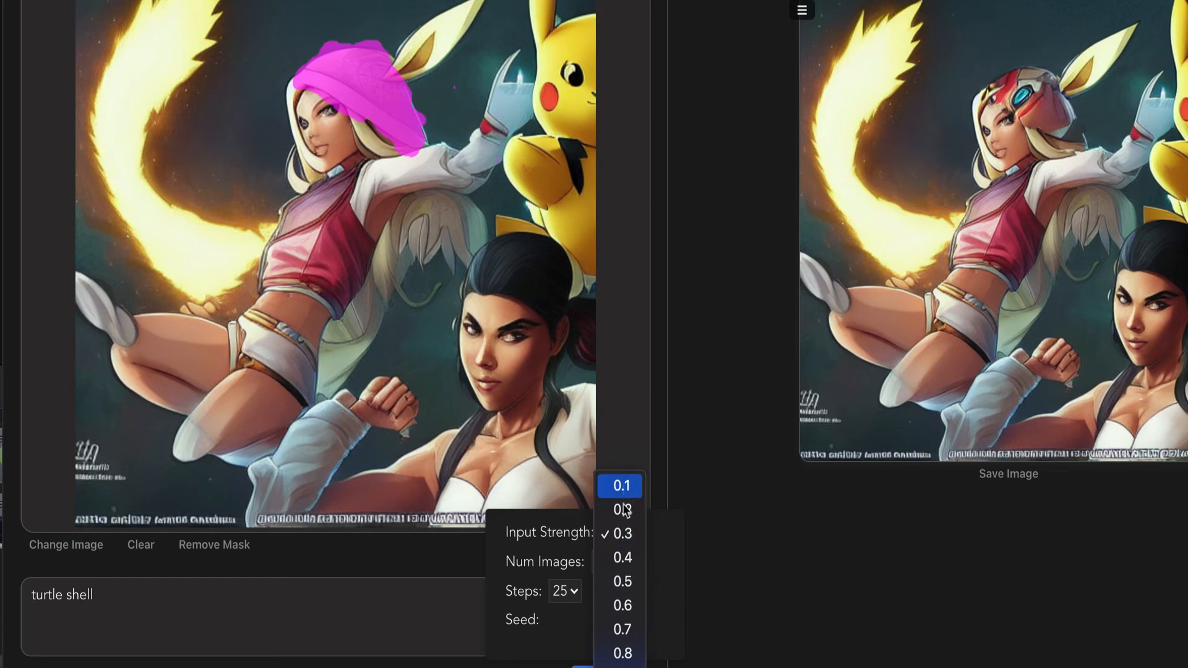
{"action": "left_click", "coordinate": [619, 630]}
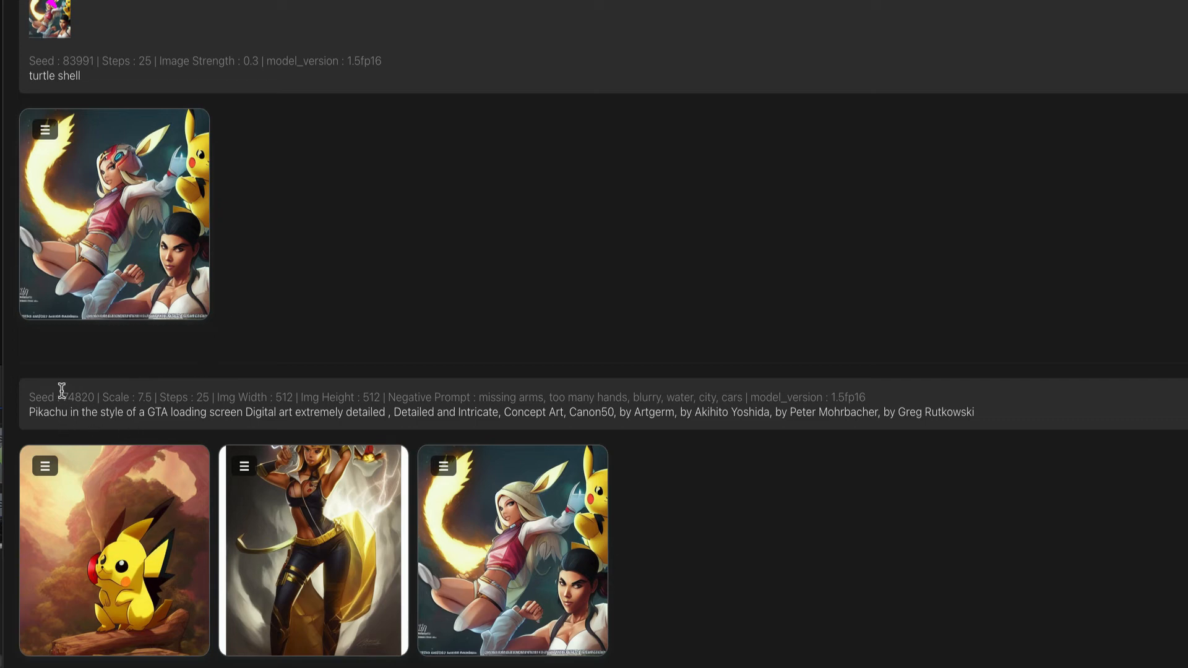
- Copy the seed 74820 of the Pikachu generation from the history into the image-to-image seed option and generate again
{"action": "left_click_drag", "start_coordinate": [94, 397], "coordinate": [62, 397]}
{"action": "right_click", "coordinate": [85, 403]}
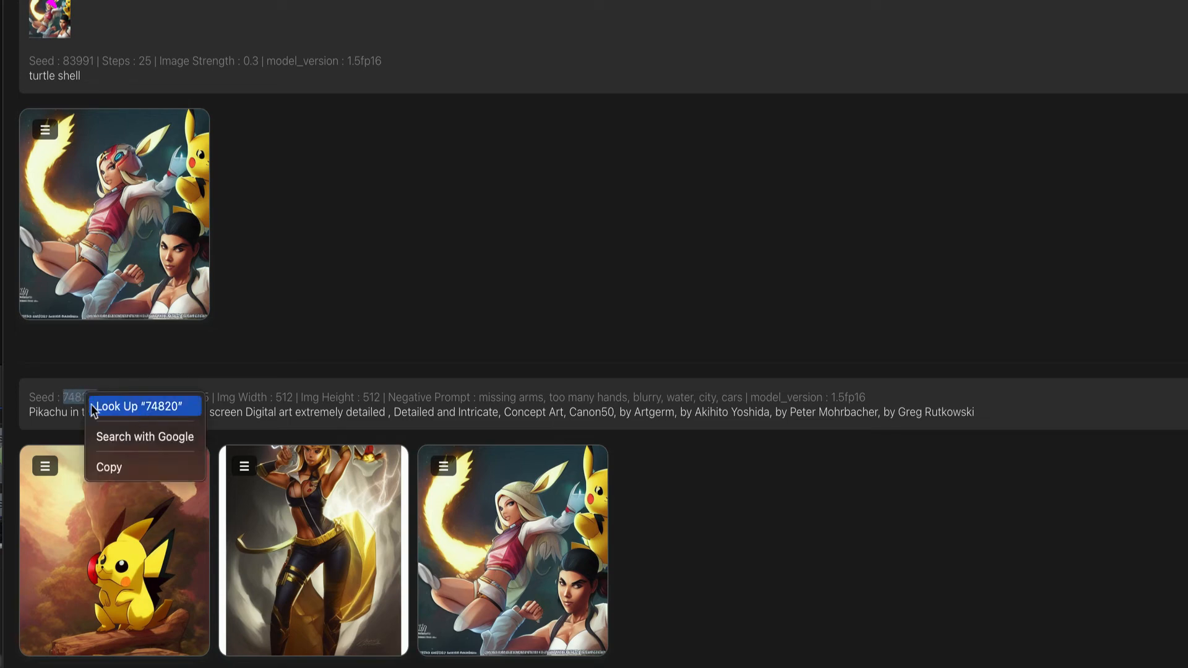
{"action": "left_click", "coordinate": [126, 467]}
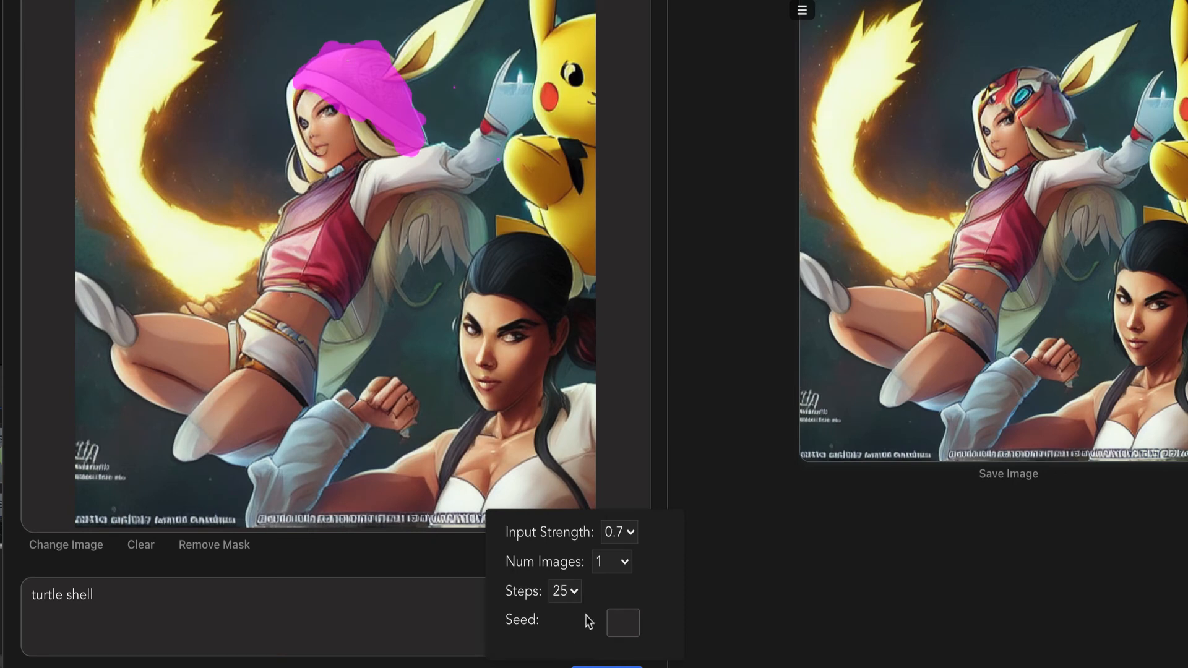
{"action": "left_click", "coordinate": [612, 616]}
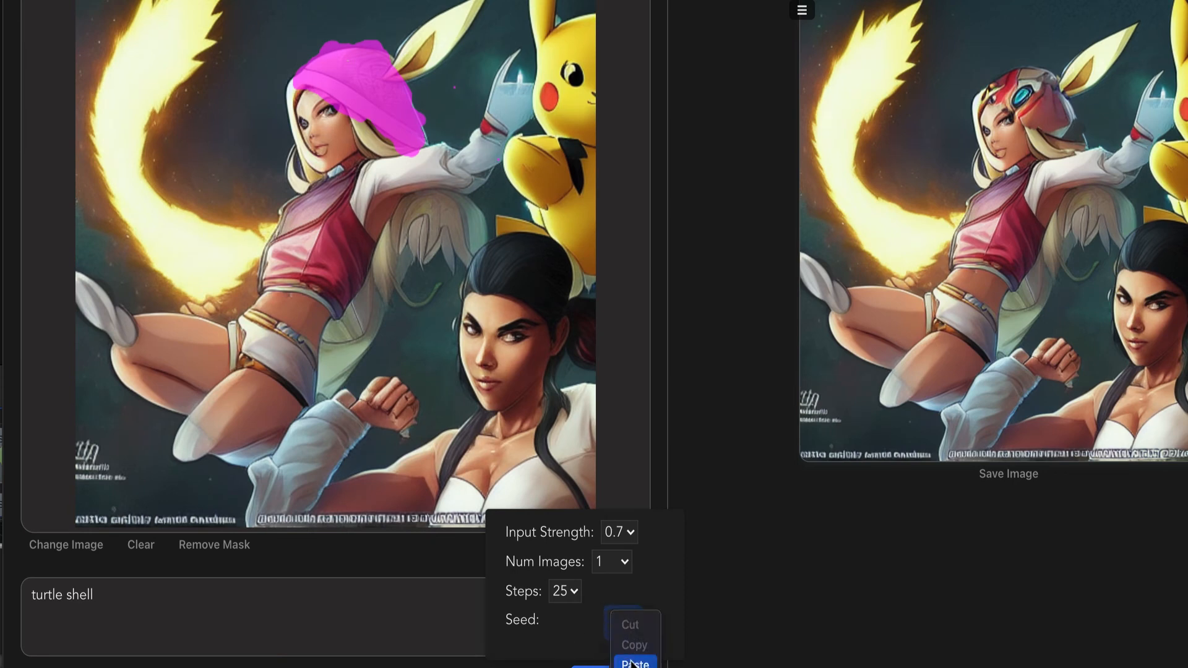
{"action": "key", "text": "ctrl+v"}
{"action": "left_click", "coordinate": [606, 667]}
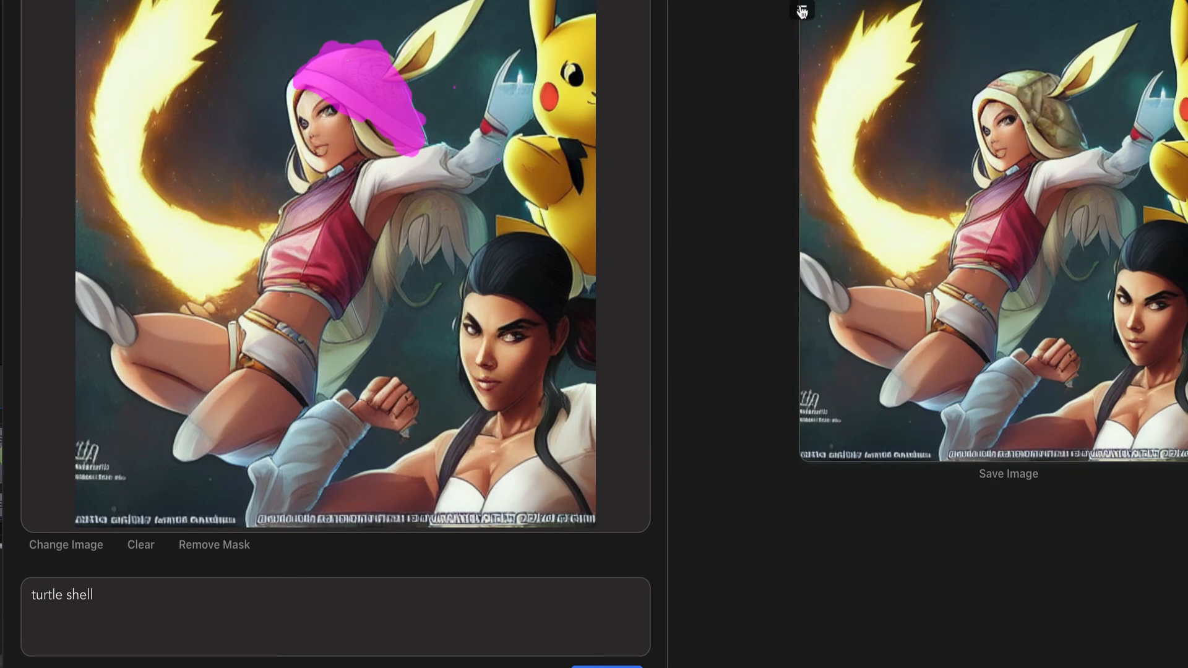
- Send the new turtle shell result to inpainting and reduce the brush's stroke size
{"action": "left_click", "coordinate": [800, 11]}
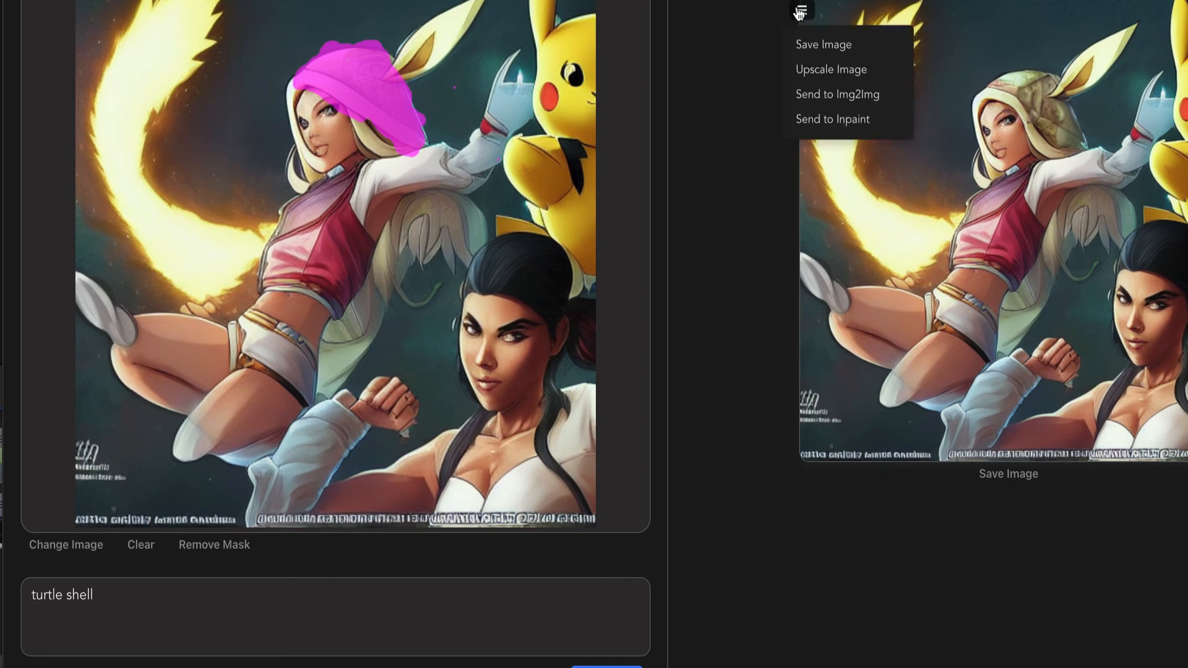
{"action": "left_click", "coordinate": [829, 121]}
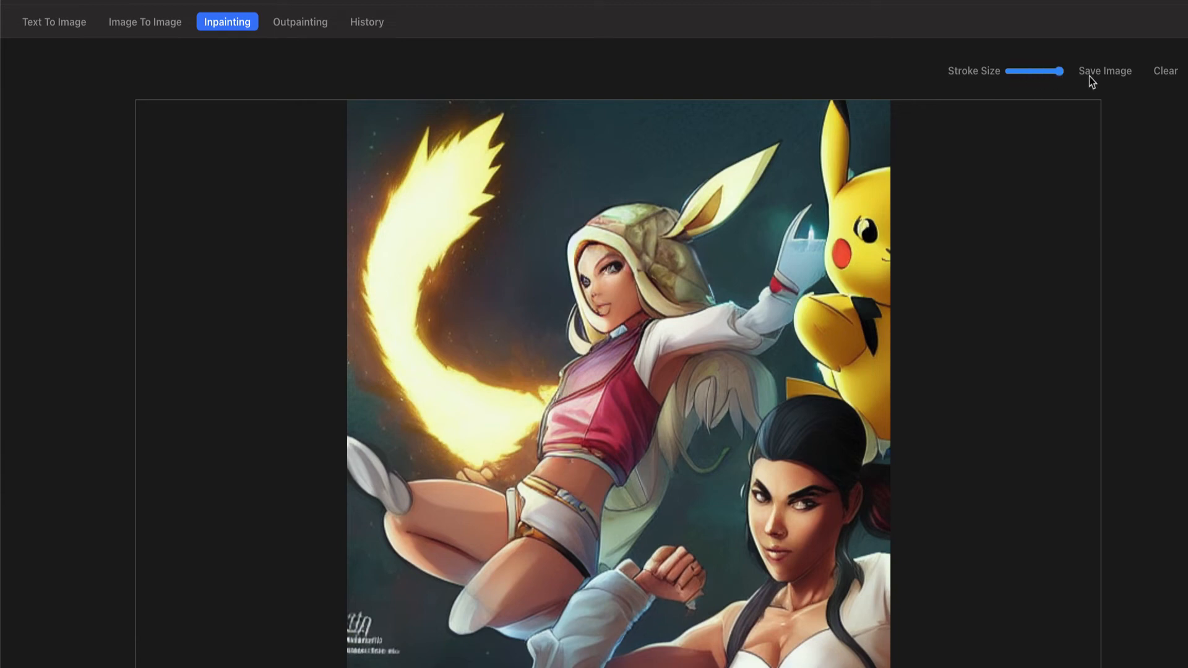
{"action": "left_click_drag", "start_coordinate": [1060, 72], "coordinate": [1038, 73]}
- Recheck the image-to-image result, and in inpainting enlarge the stroke size and mask the dark-haired woman's face and hair
{"action": "left_click", "coordinate": [165, 7]}
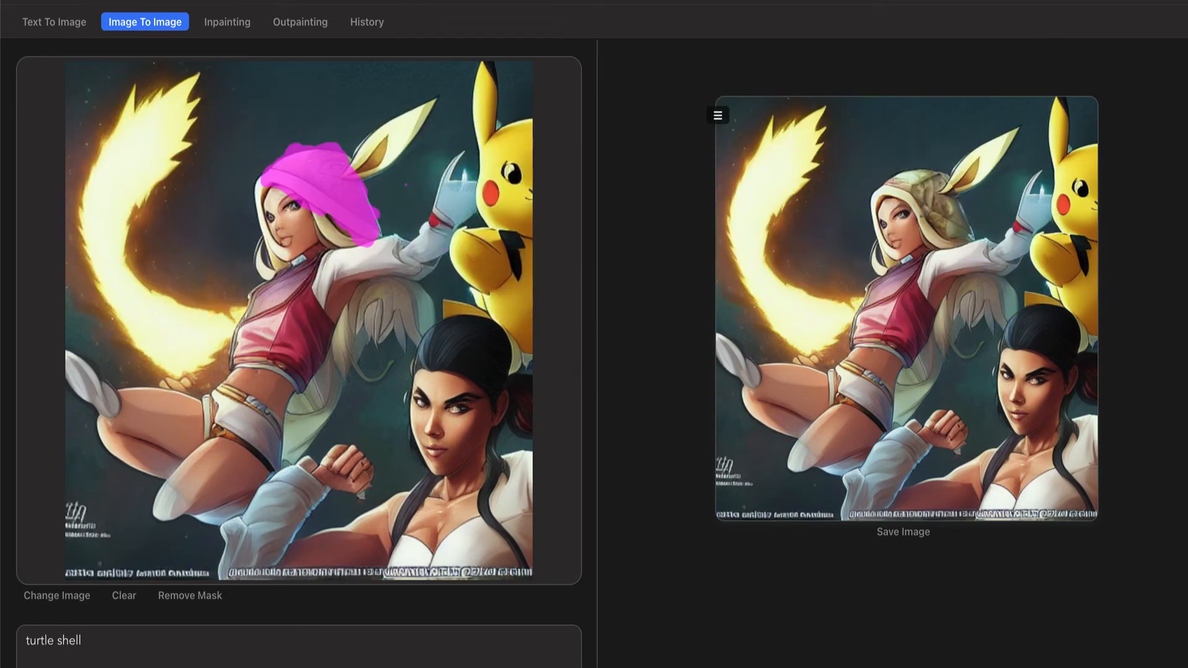
{"action": "left_click", "coordinate": [224, 24]}
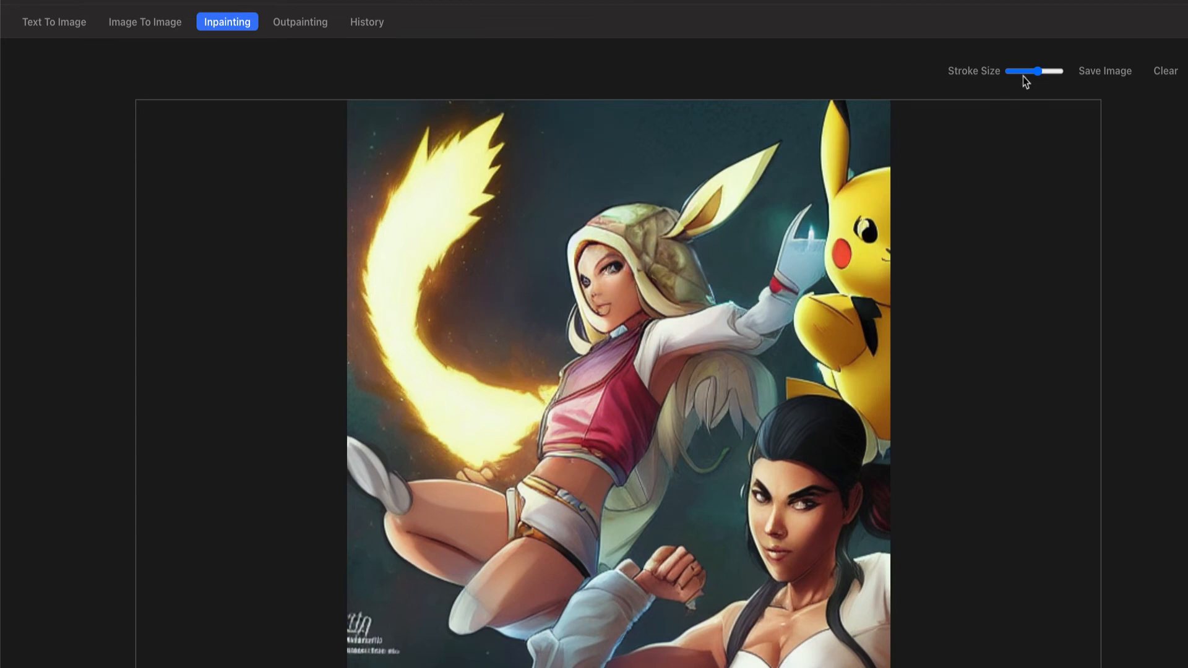
{"action": "left_click_drag", "start_coordinate": [1045, 72], "coordinate": [1059, 72]}
{"action": "mouse_move", "coordinate": [814, 433]}
{"action": "left_mouse_down"}
{"action": "mouse_move", "coordinate": [778, 466]}
{"action": "mouse_move", "coordinate": [796, 479]}
{"action": "mouse_move", "coordinate": [802, 431]}
{"action": "mouse_move", "coordinate": [842, 521]}
{"action": "mouse_move", "coordinate": [794, 477]}
{"action": "mouse_move", "coordinate": [792, 519]}
{"action": "mouse_move", "coordinate": [779, 463]}
{"action": "mouse_move", "coordinate": [789, 630]}
{"action": "mouse_move", "coordinate": [806, 543]}
{"action": "mouse_move", "coordinate": [789, 459]}
{"action": "mouse_move", "coordinate": [834, 431]}
{"action": "mouse_move", "coordinate": [836, 489]}
{"action": "mouse_move", "coordinate": [860, 477]}
{"action": "mouse_move", "coordinate": [831, 424]}
{"action": "mouse_move", "coordinate": [801, 533]}
{"action": "mouse_move", "coordinate": [814, 426]}
{"action": "mouse_move", "coordinate": [859, 496]}
{"action": "mouse_move", "coordinate": [882, 579]}
{"action": "left_mouse_up"}
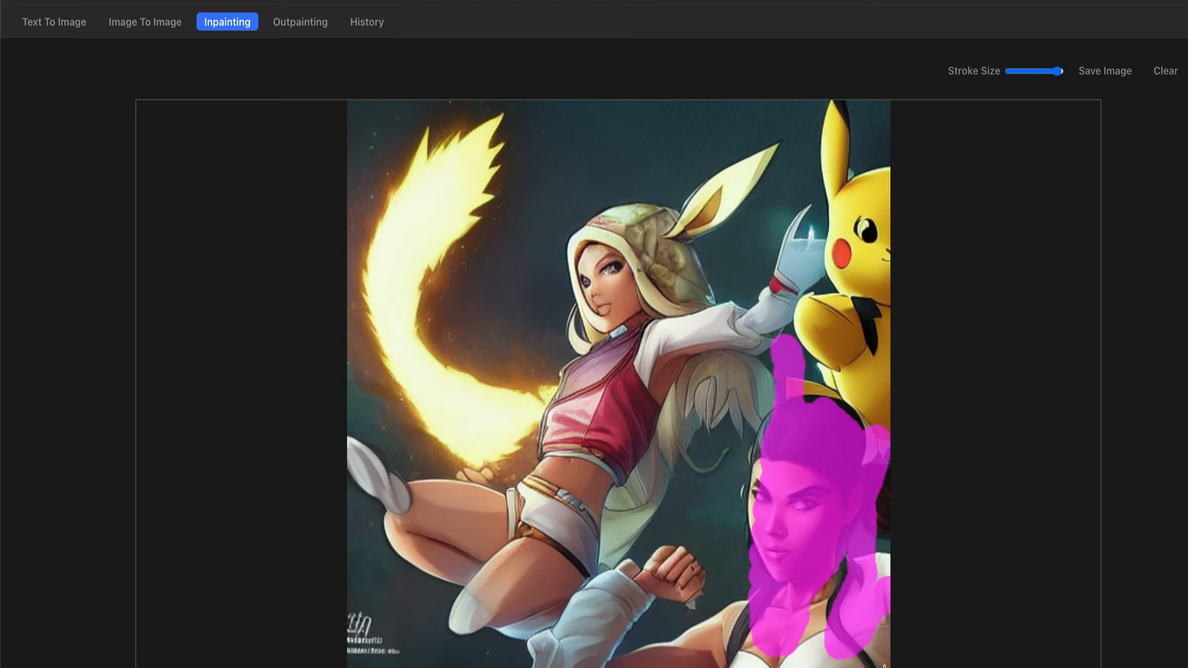
- Extend the inpainting mask over the dark-haired woman's shoulders, chest, raised fist and sleeve
{"action": "mouse_move", "coordinate": [804, 659]}
{"action": "left_mouse_down"}
{"action": "mouse_move", "coordinate": [865, 638]}
{"action": "mouse_move", "coordinate": [760, 608]}
{"action": "mouse_move", "coordinate": [858, 552]}
{"action": "mouse_move", "coordinate": [824, 587]}
{"action": "left_mouse_up"}
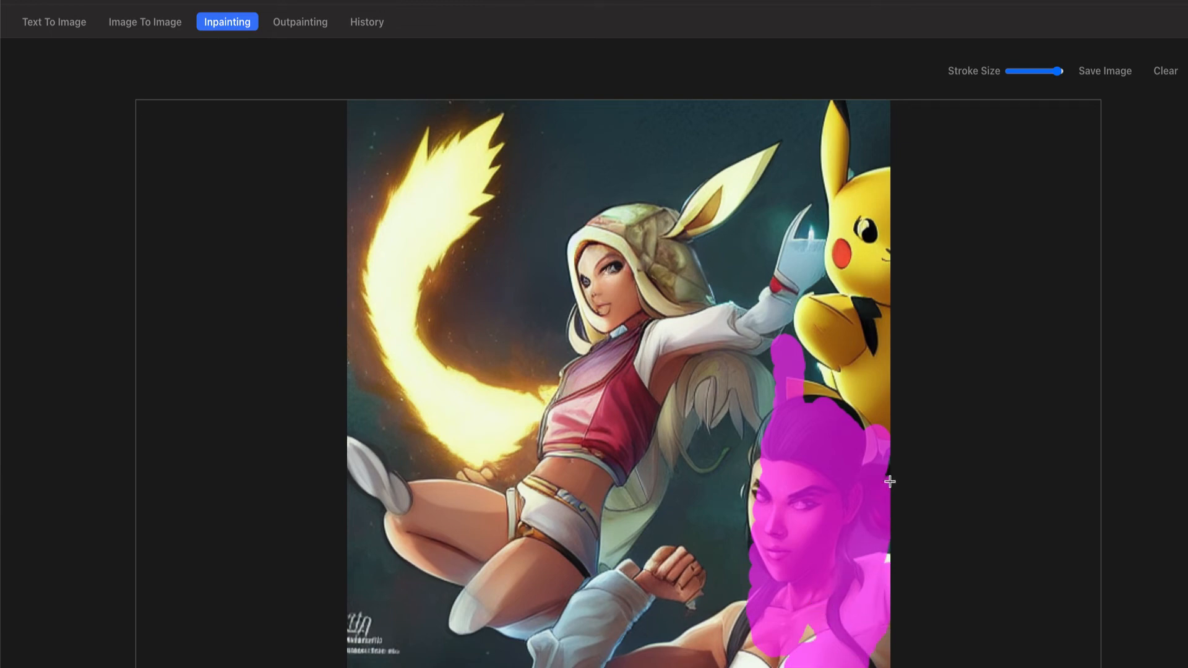
{"action": "mouse_move", "coordinate": [699, 666]}
{"action": "left_mouse_down"}
{"action": "mouse_move", "coordinate": [727, 661]}
{"action": "mouse_move", "coordinate": [704, 570]}
{"action": "mouse_move", "coordinate": [656, 666]}
{"action": "mouse_move", "coordinate": [706, 663]}
{"action": "mouse_move", "coordinate": [732, 646]}
{"action": "mouse_move", "coordinate": [754, 664]}
{"action": "left_mouse_up"}
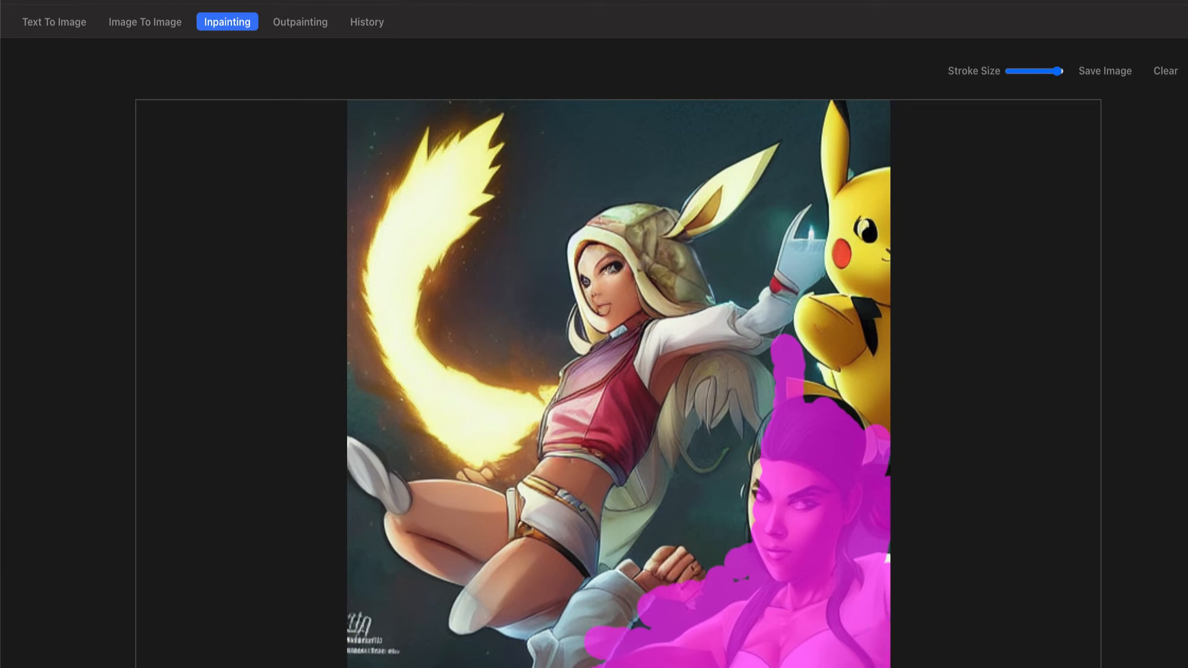
{"action": "left_click_drag", "start_coordinate": [734, 594], "coordinate": [634, 612]}
{"action": "left_click_drag", "start_coordinate": [635, 612], "coordinate": [579, 663]}
- Inpaint the masked area with the prompt "a detailed rock formation"
{"action": "left_click", "coordinate": [579, 636]}
{"action": "type", "text": "a detailed rock formation"}
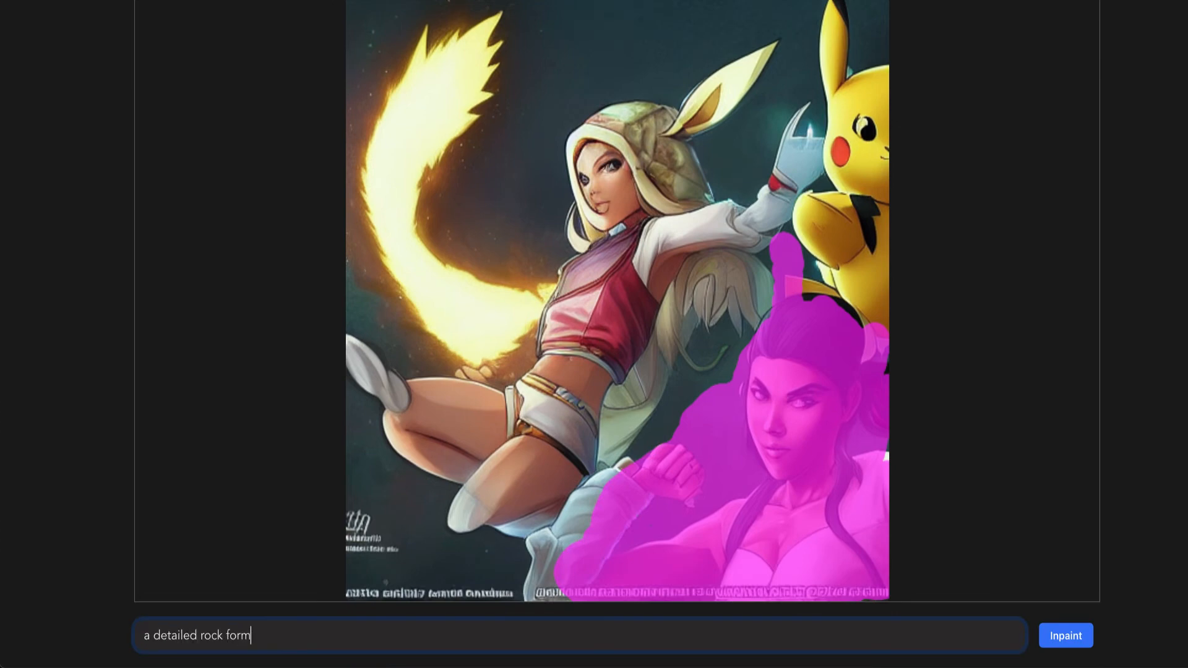
{"action": "left_click", "coordinate": [1064, 637]}
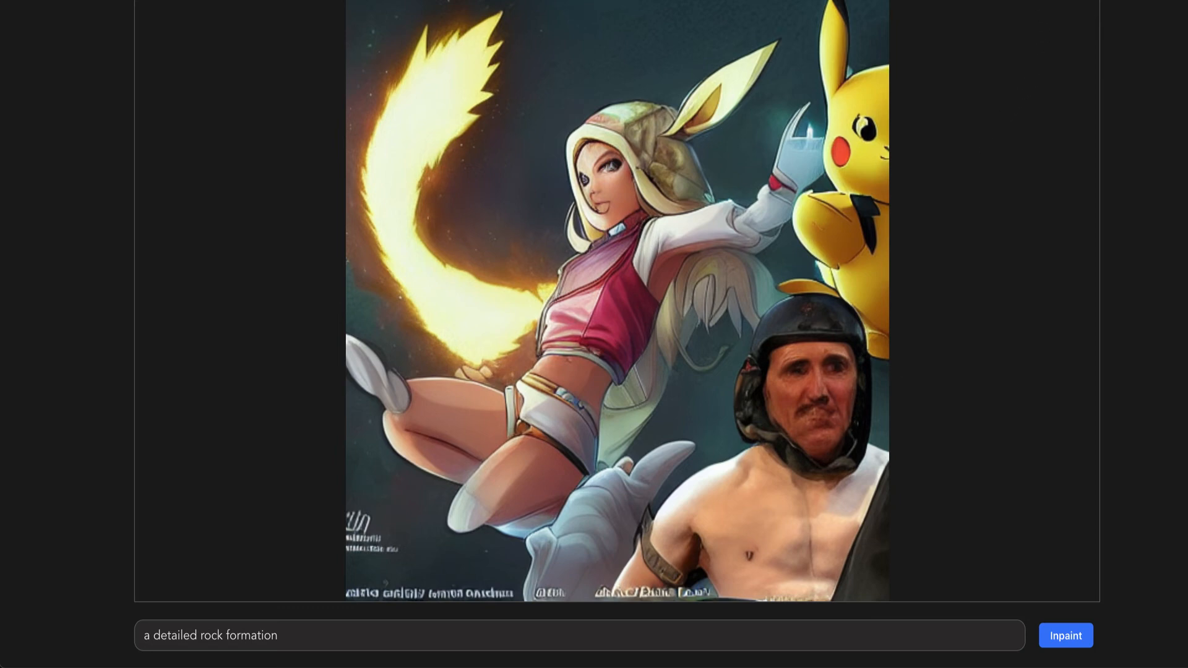
- Mask the helmeted man, the area beside him and the flame's upper part, and start adding a foreground phrase to the prompt
{"action": "left_click", "coordinate": [278, 637]}
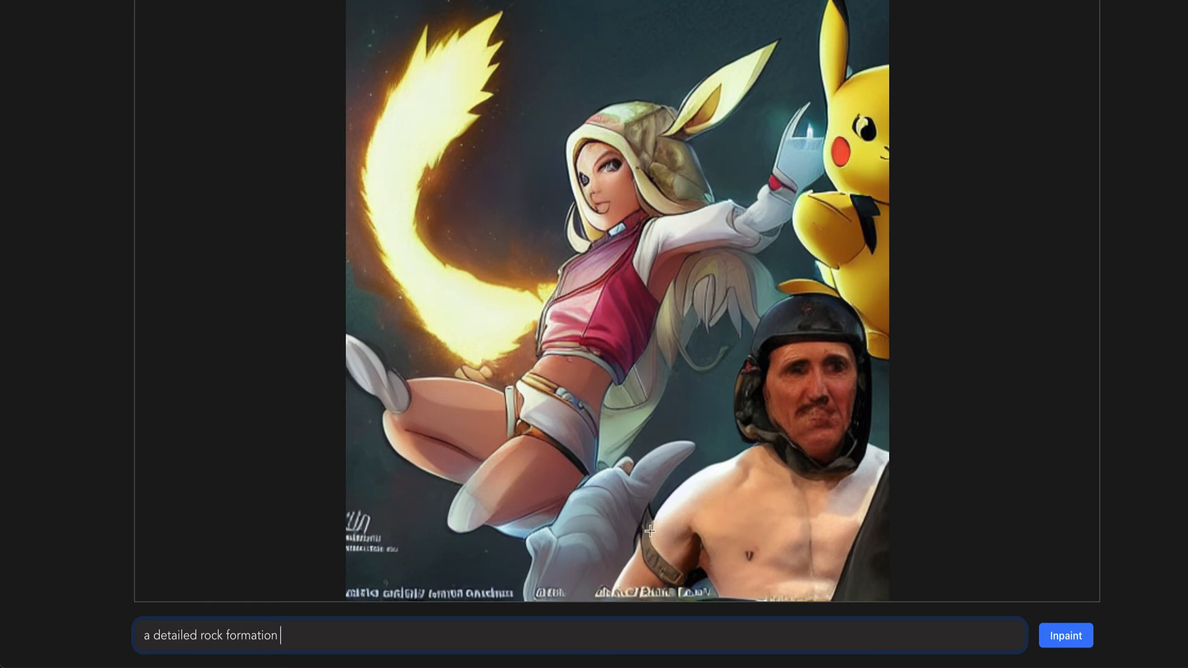
{"action": "mouse_move", "coordinate": [632, 573]}
{"action": "left_mouse_down"}
{"action": "mouse_move", "coordinate": [786, 461]}
{"action": "mouse_move", "coordinate": [854, 470]}
{"action": "mouse_move", "coordinate": [805, 545]}
{"action": "mouse_move", "coordinate": [825, 528]}
{"action": "mouse_move", "coordinate": [682, 611]}
{"action": "mouse_move", "coordinate": [796, 308]}
{"action": "mouse_move", "coordinate": [615, 421]}
{"action": "left_mouse_up"}
{"action": "left_click", "coordinate": [396, 636]}
{"action": "type", "text": "in the forground"}
{"action": "mouse_move", "coordinate": [427, 7]}
{"action": "left_mouse_down"}
{"action": "mouse_move", "coordinate": [354, 75]}
{"action": "mouse_move", "coordinate": [522, 244]}
{"action": "mouse_move", "coordinate": [370, 121]}
{"action": "left_mouse_up"}
- Complete the prompt as "a detailed rock formation in the foreground and a waterfall in the background, digital art" and inpaint
{"action": "left_click", "coordinate": [520, 639]}
{"action": "key", "text": "BackSpace"}
{"action": "key", "text": "BackSpace"}
{"action": "key", "text": "BackSpace"}
{"action": "key", "text": "BackSpace"}
{"action": "key", "text": "BackSpace"}
{"action": "key", "text": "BackSpace"}
{"action": "type", "text": "eground and a waterfall in the background, digital art"}
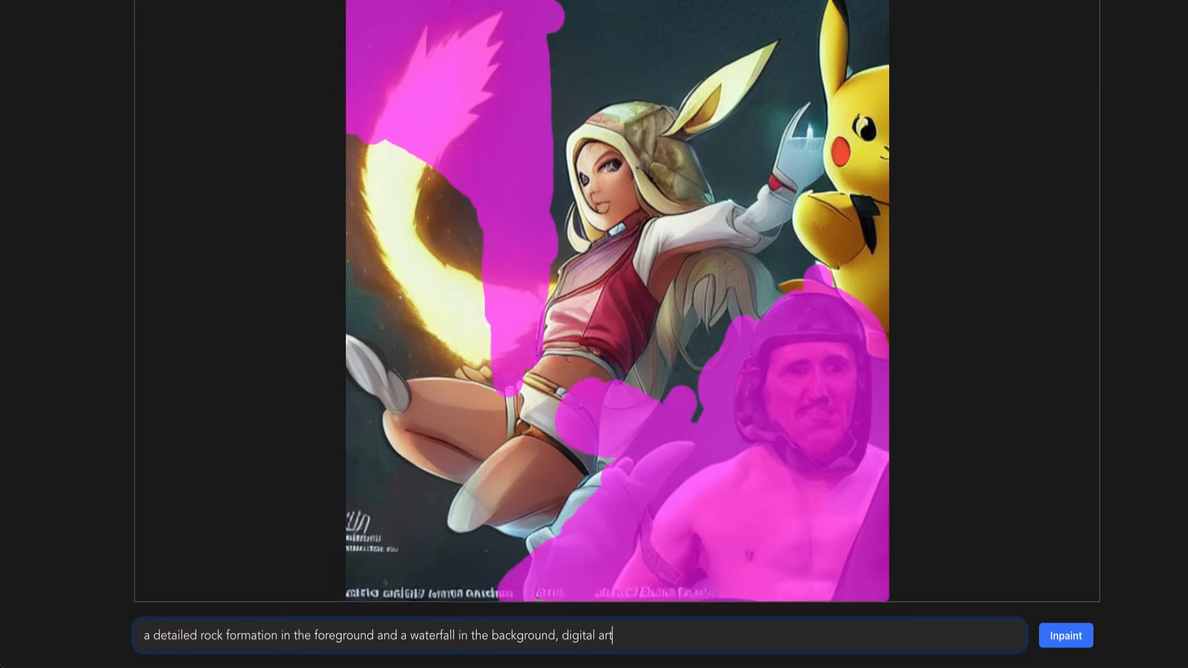
{"action": "key", "text": "Return"}
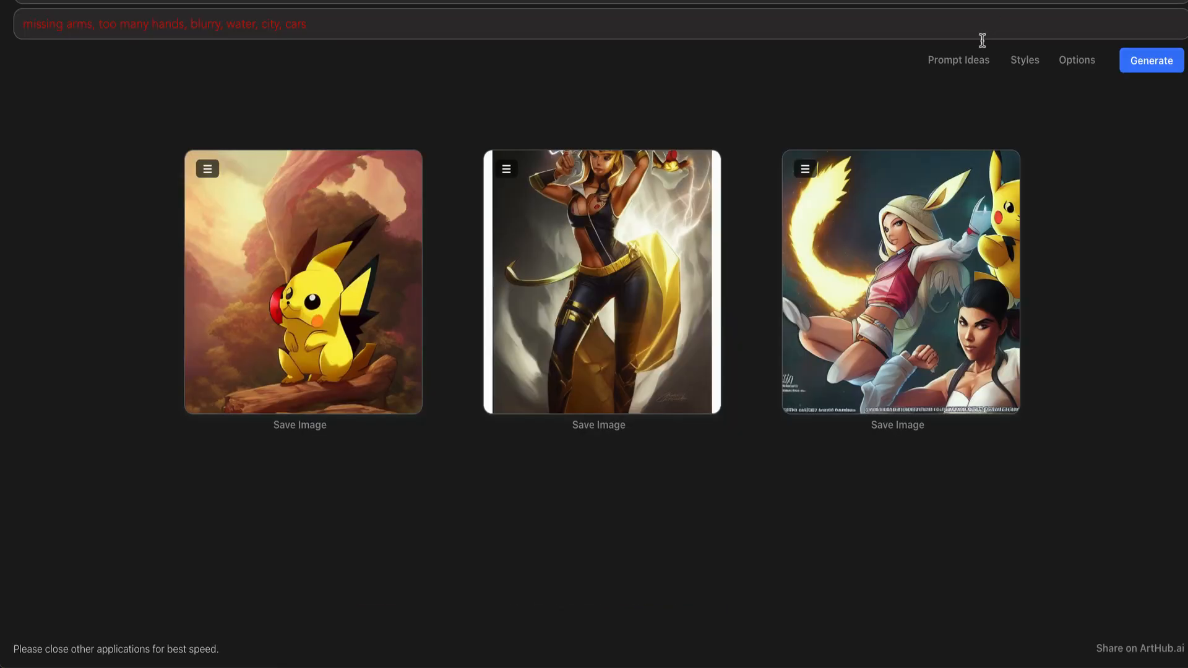
- Open the prompt ideas for text-to-image and examine the images and prompts in the ArtHub gallery
{"action": "left_click", "coordinate": [966, 61]}
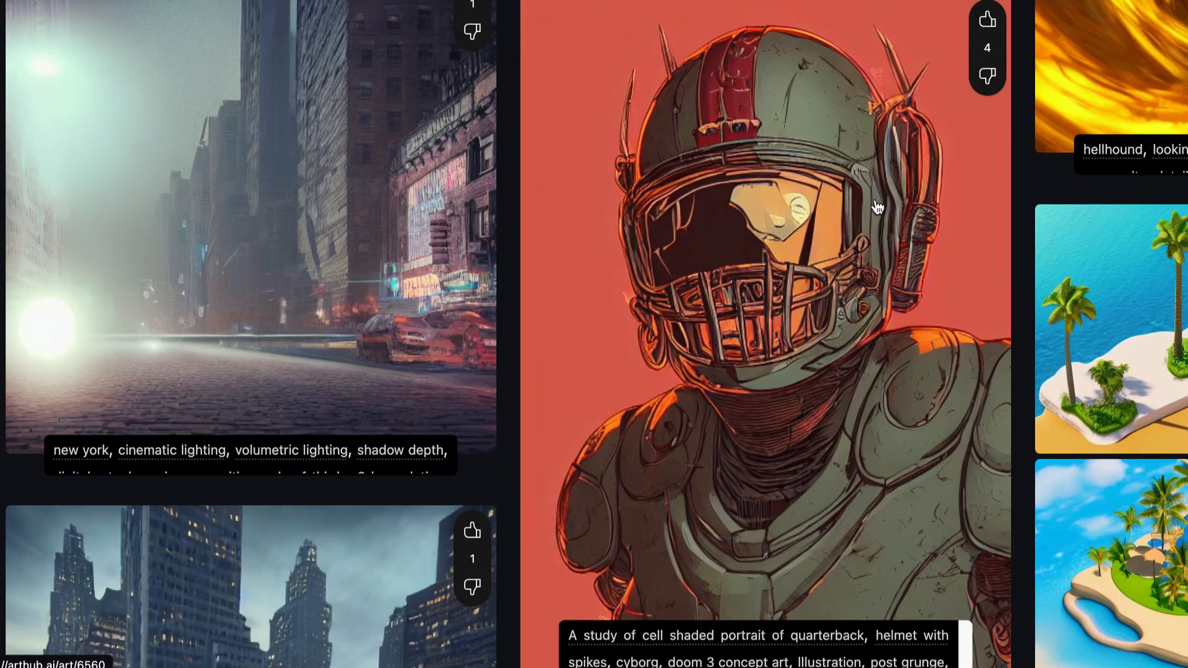
{"action": "scroll", "coordinate": [878, 207], "scroll_direction": "down", "scroll_amount": 10}
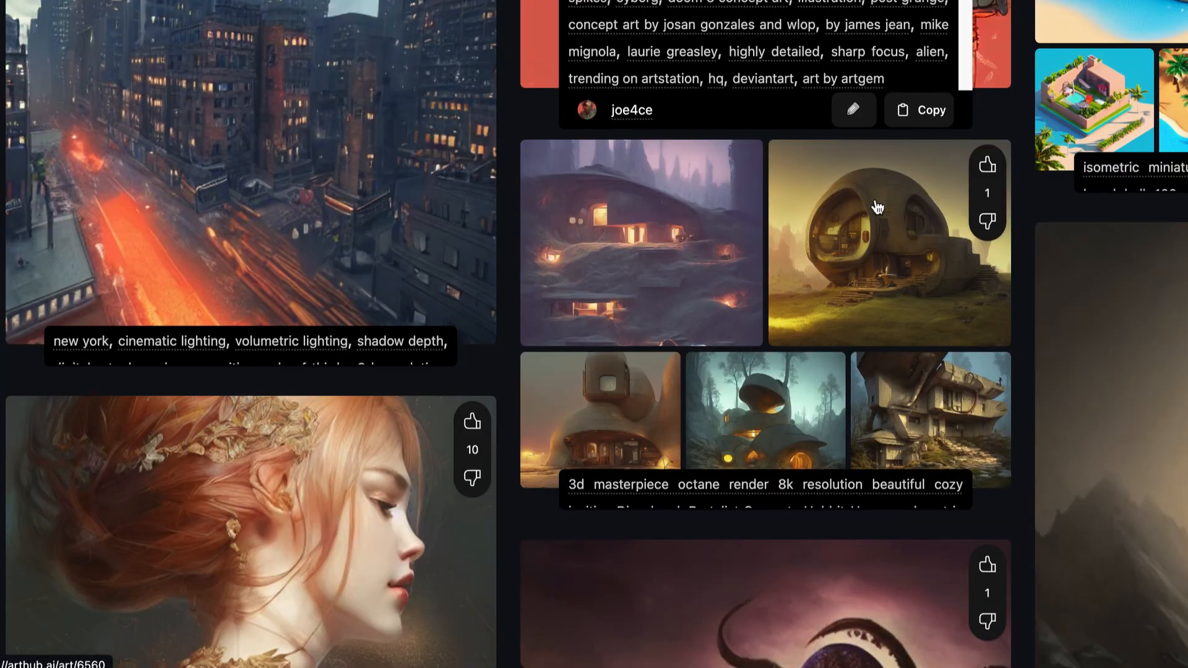
{"action": "scroll", "coordinate": [877, 207], "scroll_direction": "down", "scroll_amount": 1}
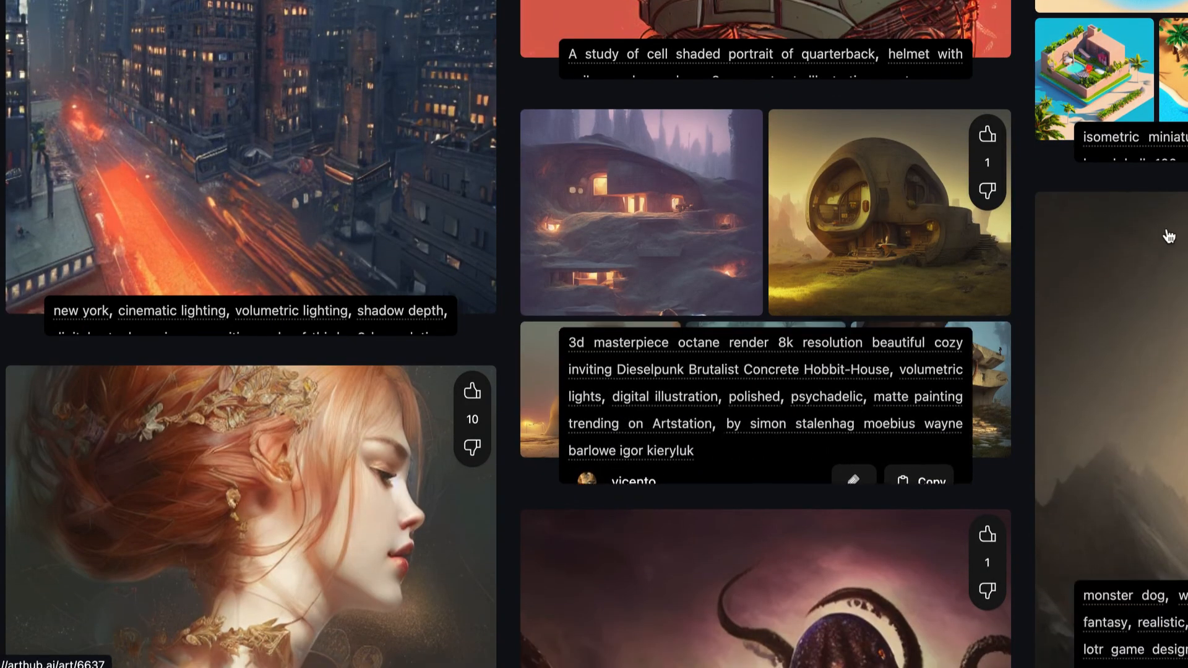
{"action": "mouse_move", "coordinate": [882, 234]}
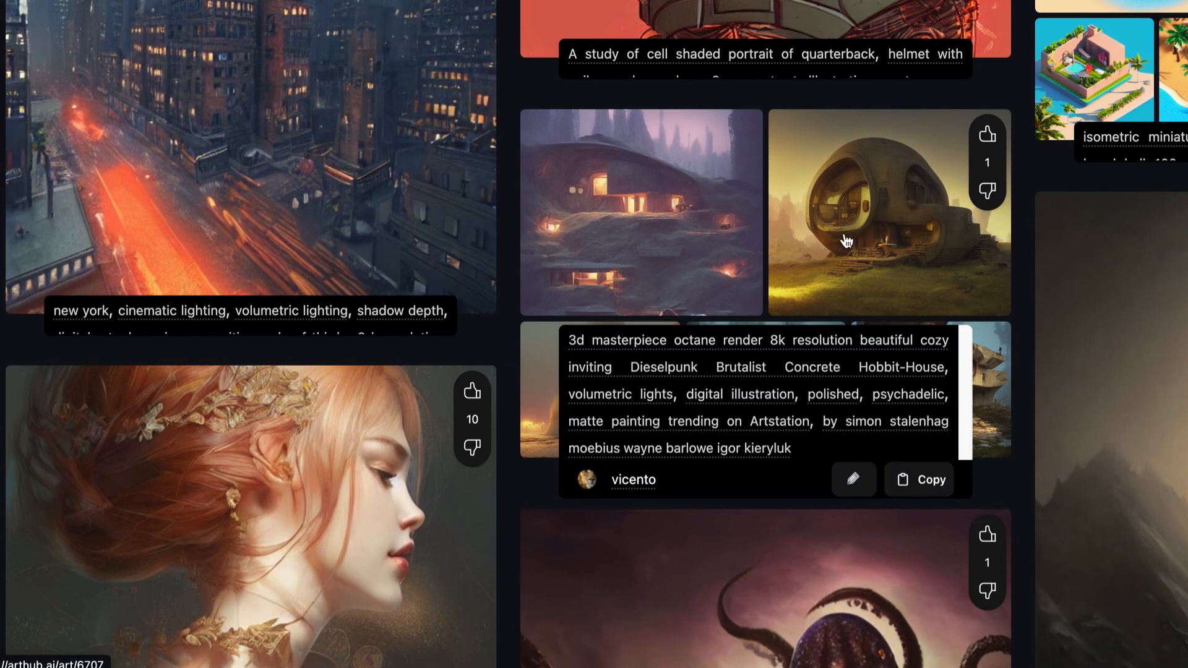
{"action": "scroll", "coordinate": [845, 239], "scroll_direction": "down", "scroll_amount": 1}
{"action": "scroll", "coordinate": [847, 242], "scroll_direction": "down", "scroll_amount": 5}
{"action": "mouse_move", "coordinate": [414, 313]}
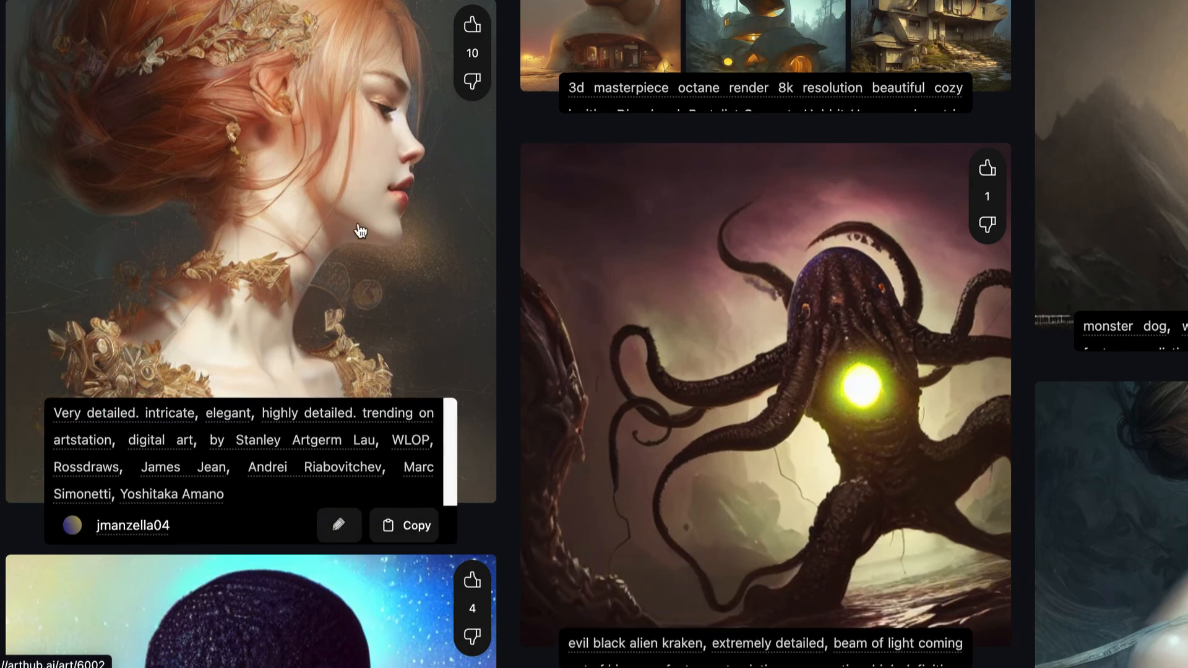
{"action": "mouse_move", "coordinate": [770, 226]}
{"action": "scroll", "coordinate": [876, 173], "scroll_direction": "down", "scroll_amount": 2}
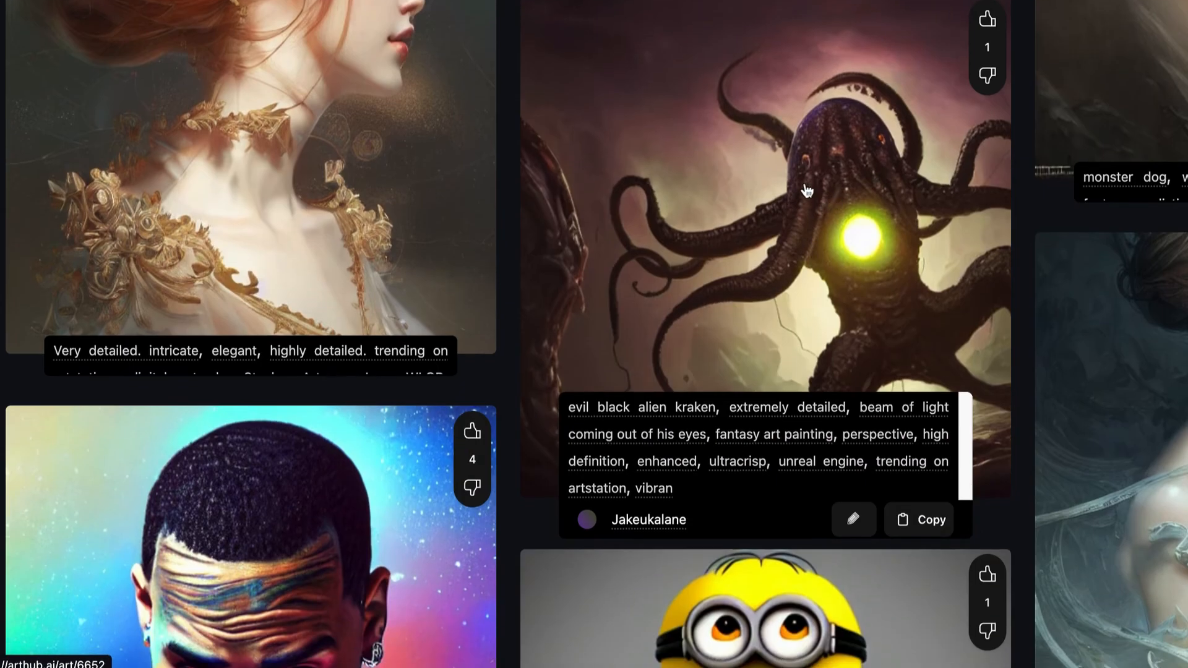
{"action": "scroll", "coordinate": [809, 185], "scroll_direction": "down", "scroll_amount": 5}
{"action": "scroll", "coordinate": [829, 219], "scroll_direction": "down", "scroll_amount": 2}
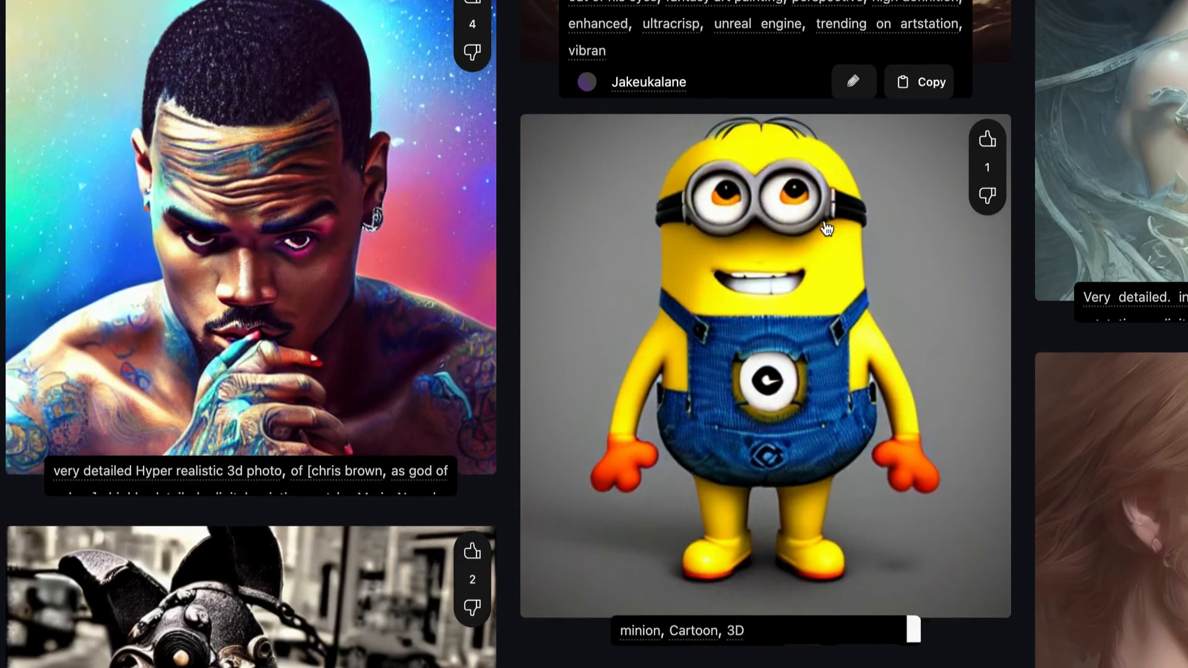
{"action": "mouse_move", "coordinate": [311, 227]}
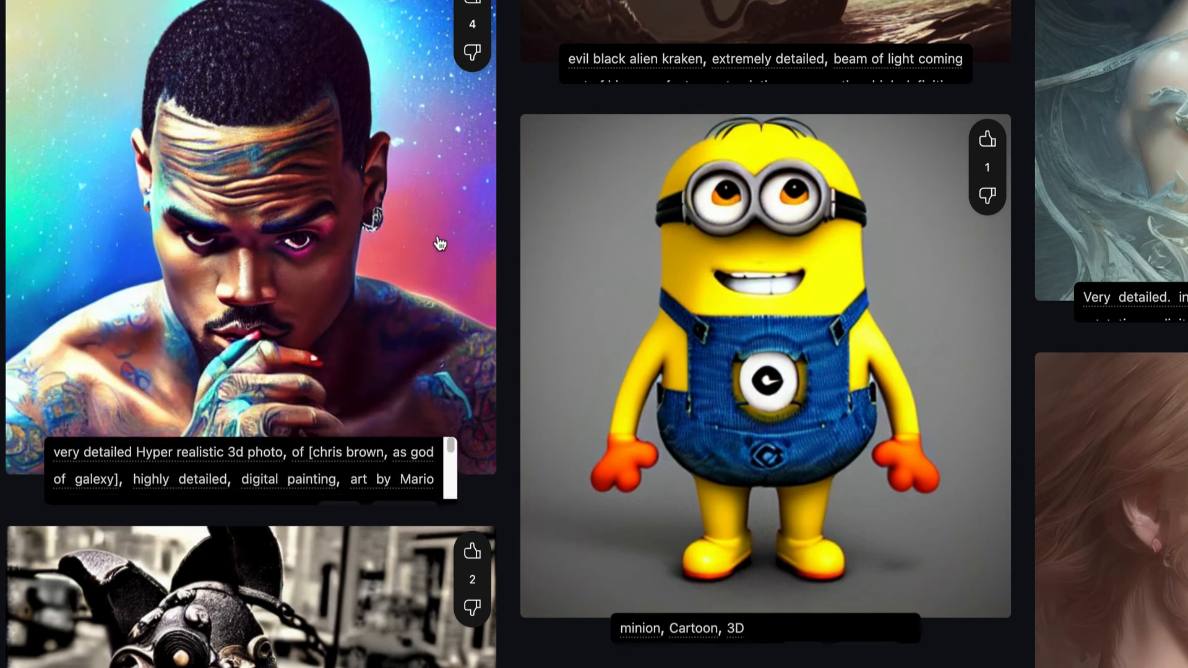
{"action": "scroll", "coordinate": [897, 173], "scroll_direction": "down", "scroll_amount": 8}
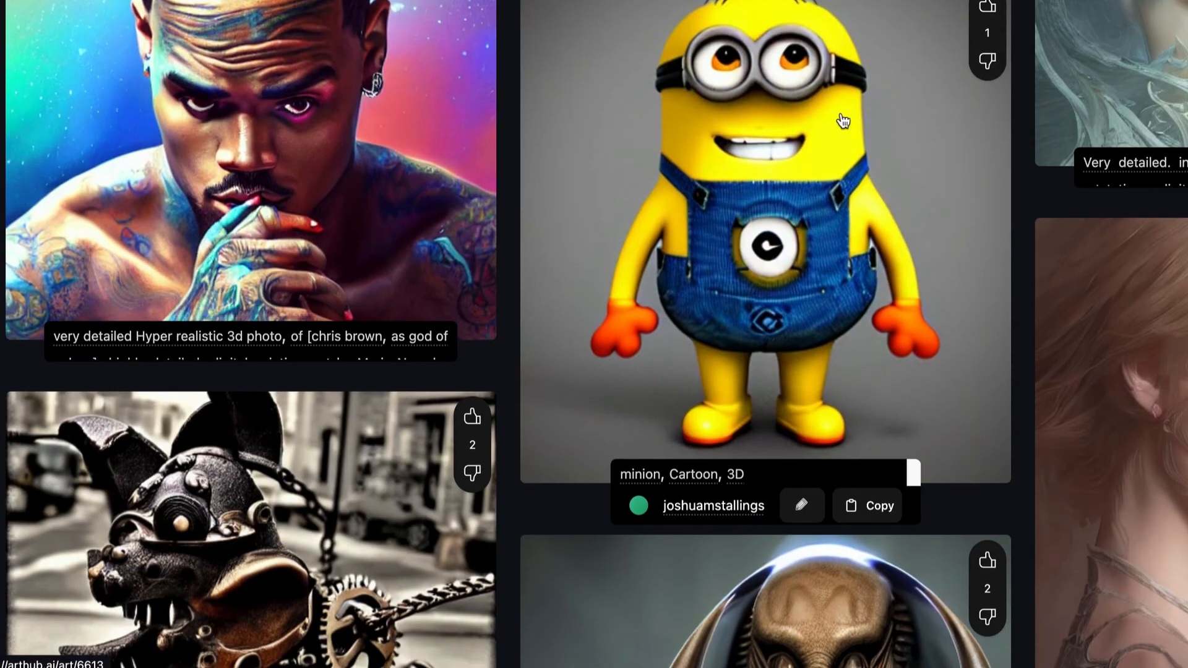
{"action": "scroll", "coordinate": [926, 151], "scroll_direction": "down", "scroll_amount": 5}
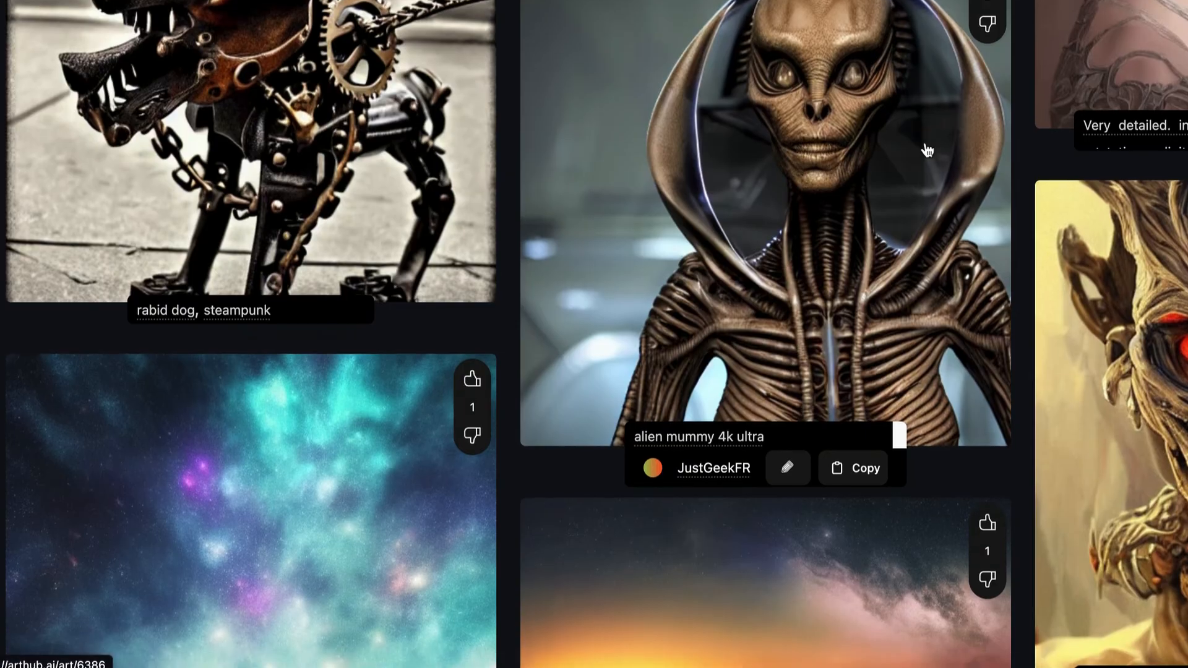
{"action": "scroll", "coordinate": [926, 150], "scroll_direction": "down", "scroll_amount": 13}
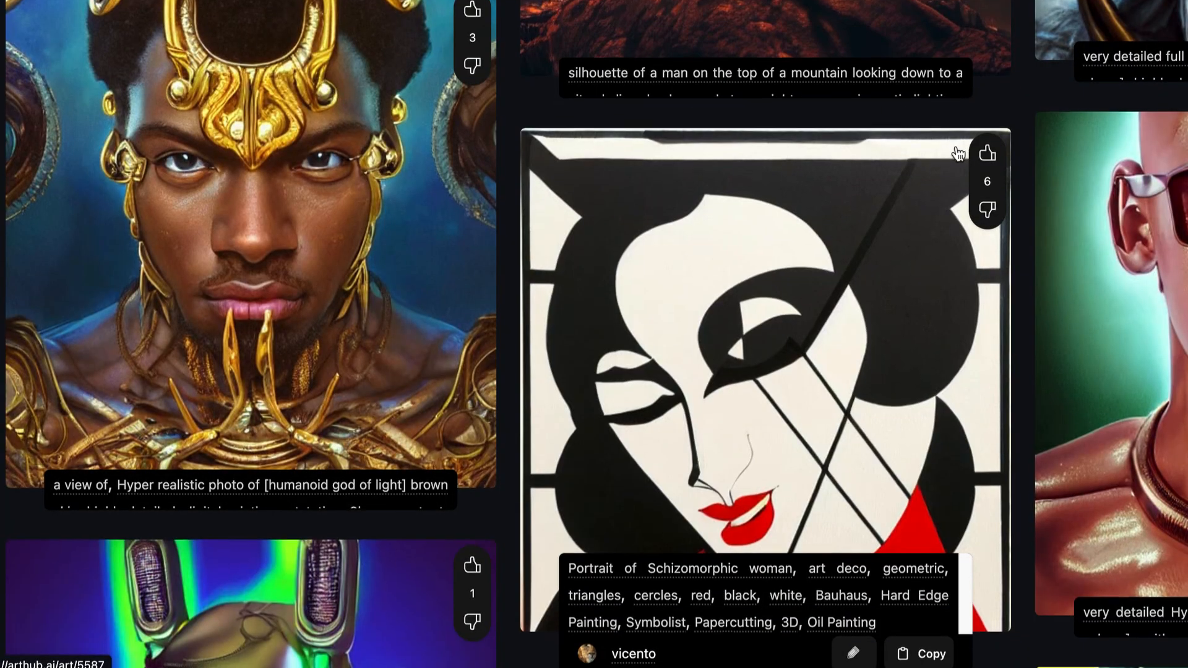
{"action": "scroll", "coordinate": [958, 153], "scroll_direction": "down", "scroll_amount": 12}
{"action": "scroll", "coordinate": [456, 79], "scroll_direction": "up", "scroll_amount": 9}
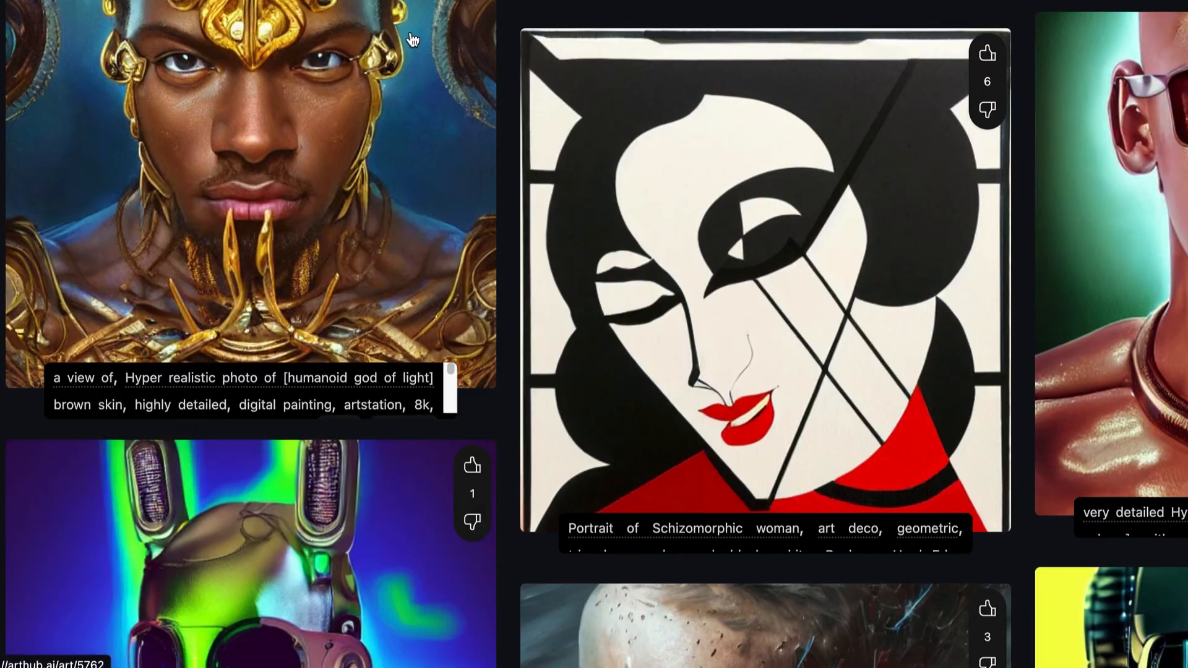
- Show ArtHub's game category and examine the hellhound images and their prompts
{"action": "left_click", "coordinate": [155, 0]}
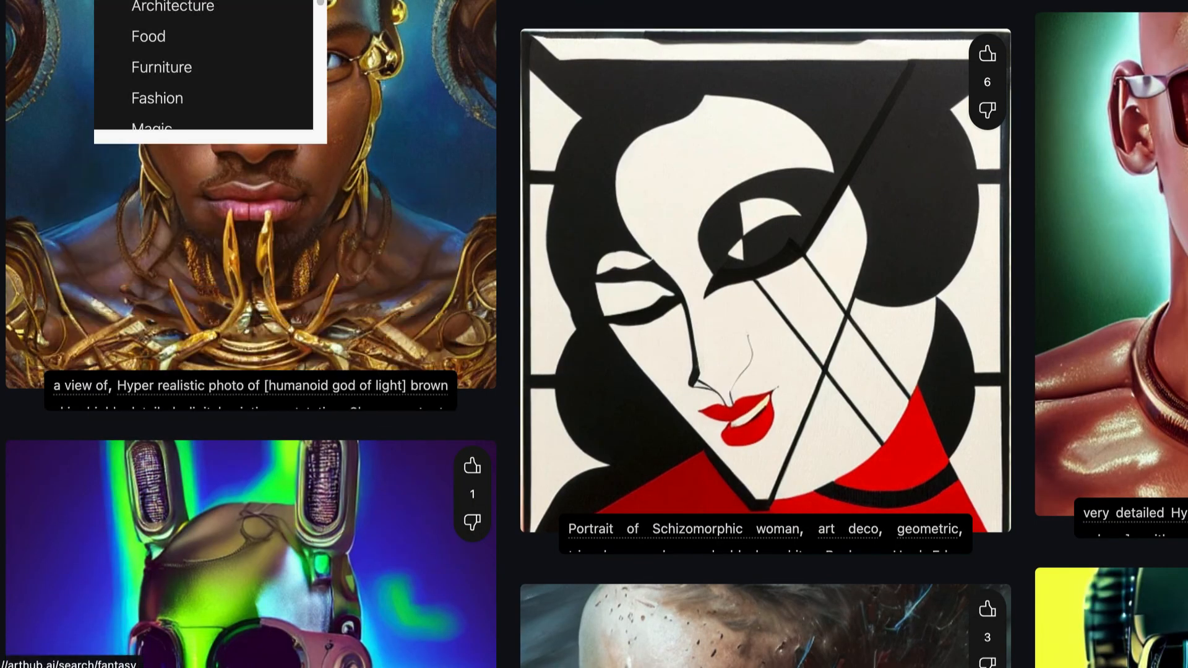
{"action": "left_click", "coordinate": [155, 0]}
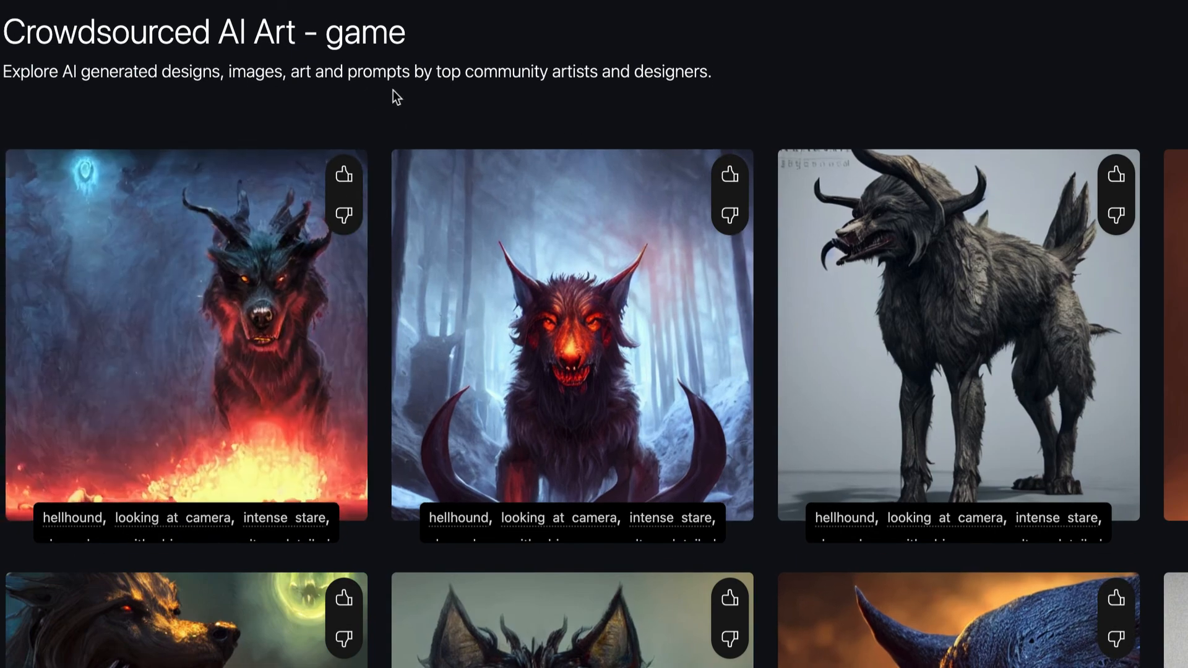
{"action": "scroll", "coordinate": [538, 124], "scroll_direction": "down", "scroll_amount": 5}
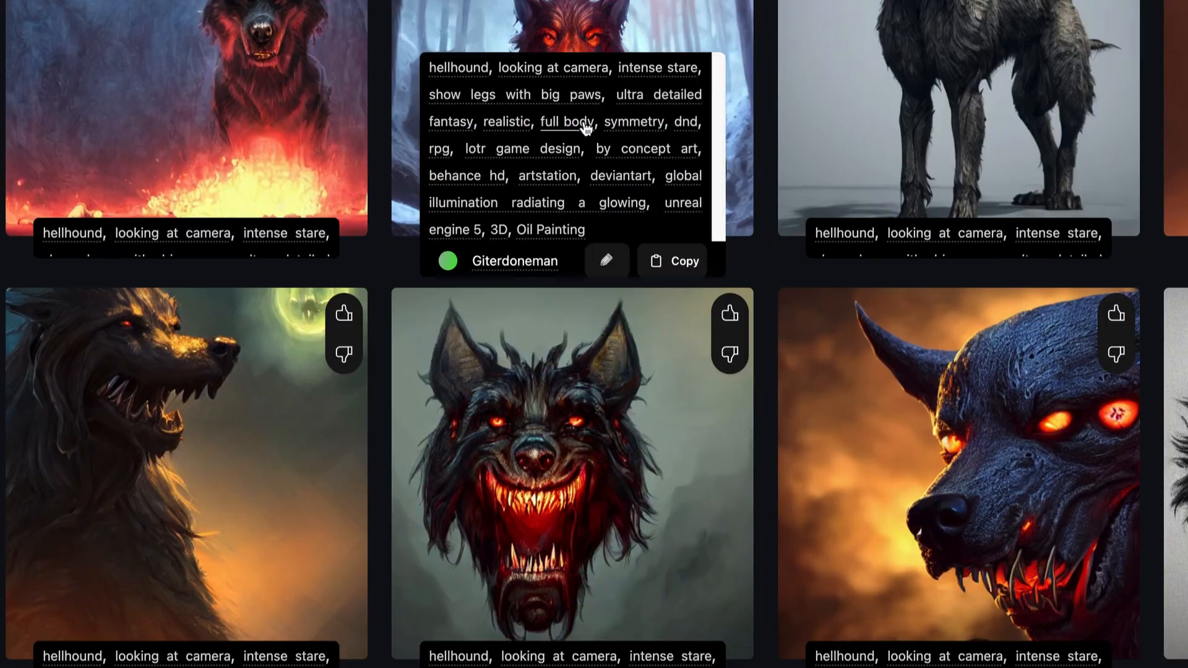
{"action": "scroll", "coordinate": [682, 205], "scroll_direction": "down", "scroll_amount": 3}
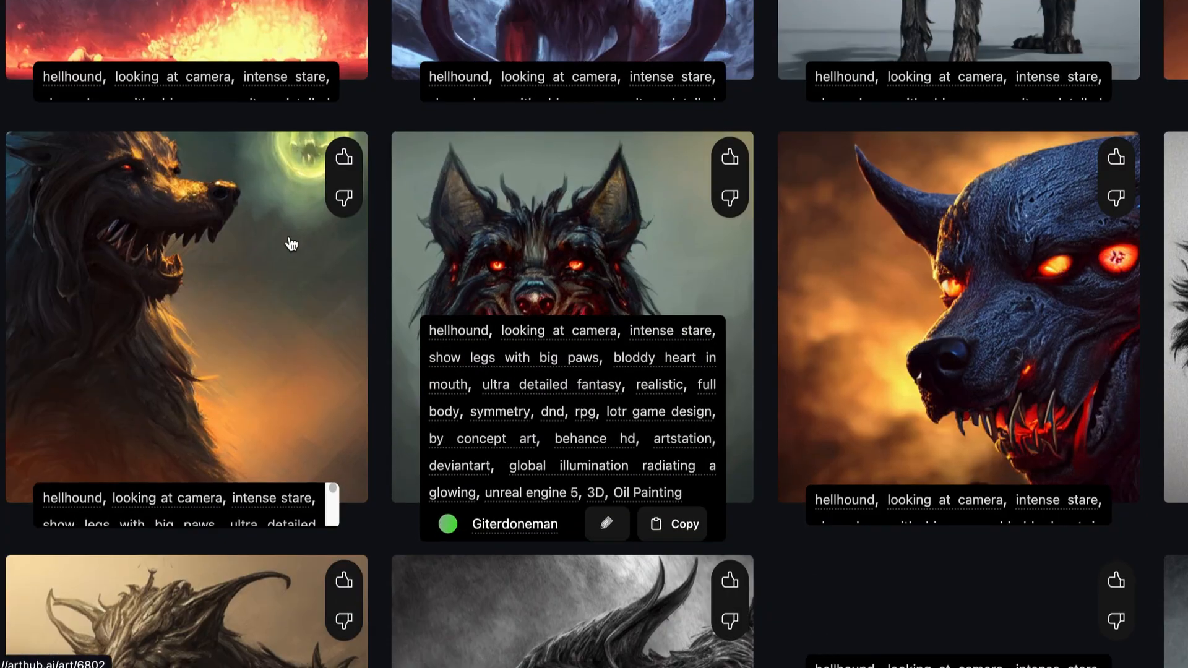
{"action": "scroll", "coordinate": [254, 245], "scroll_direction": "down", "scroll_amount": 1}
{"action": "scroll", "coordinate": [535, 204], "scroll_direction": "down", "scroll_amount": 3}
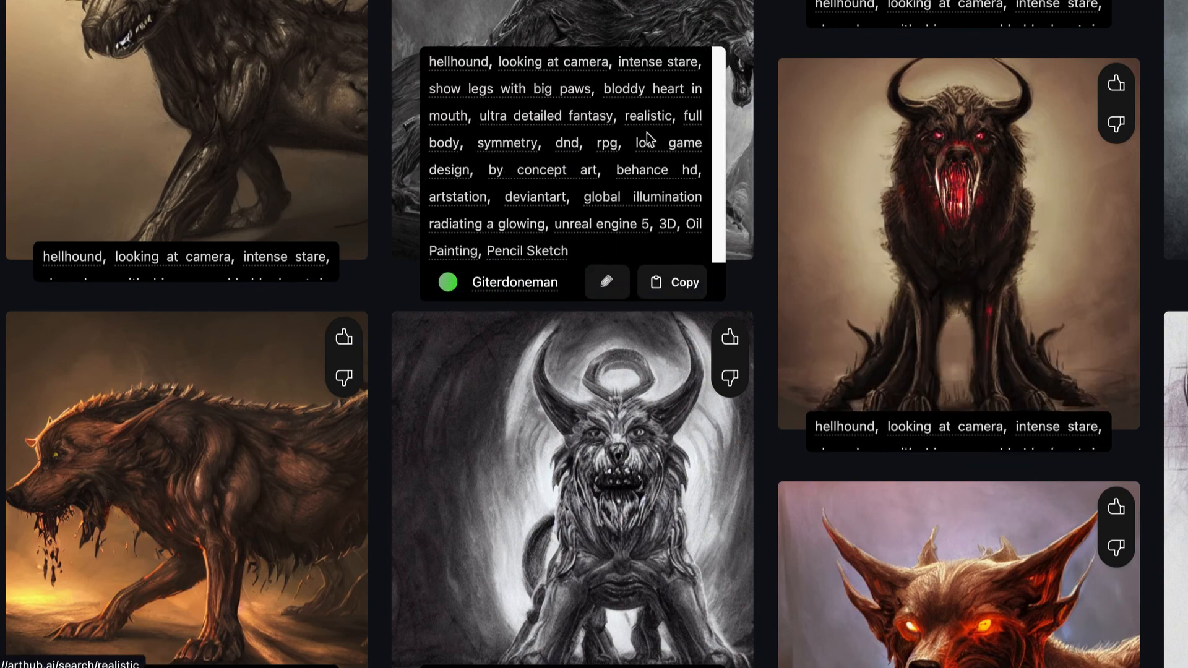
{"action": "scroll", "coordinate": [604, 170], "scroll_direction": "down", "scroll_amount": 5}
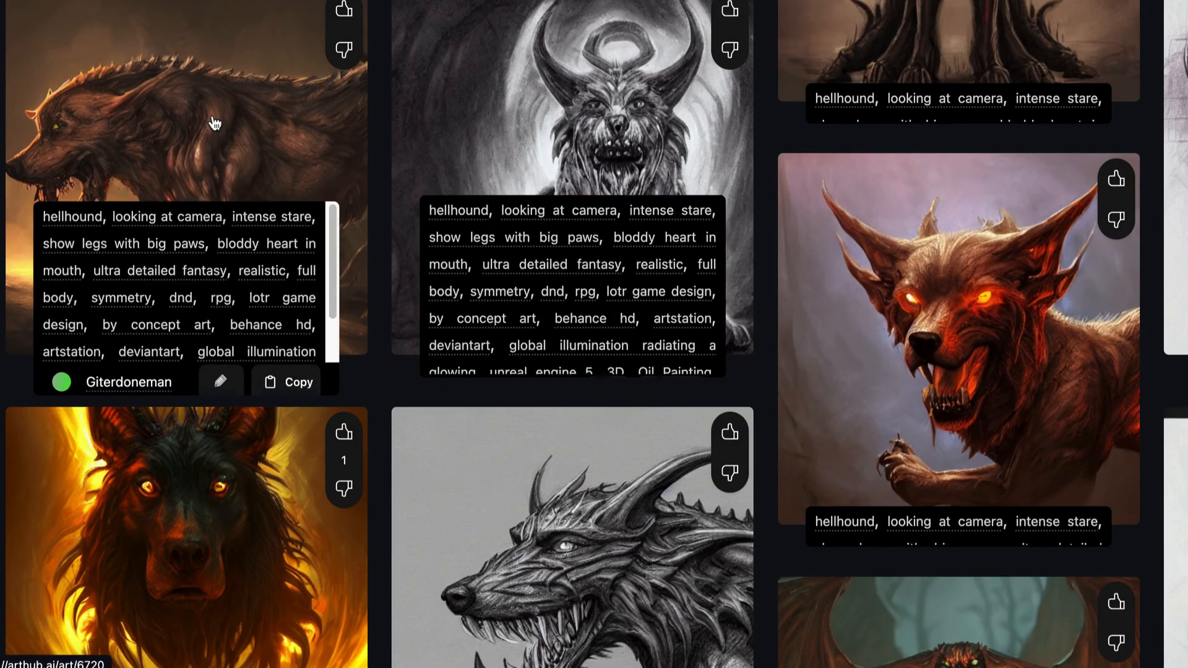
{"action": "scroll", "coordinate": [248, 179], "scroll_direction": "down", "scroll_amount": 10}
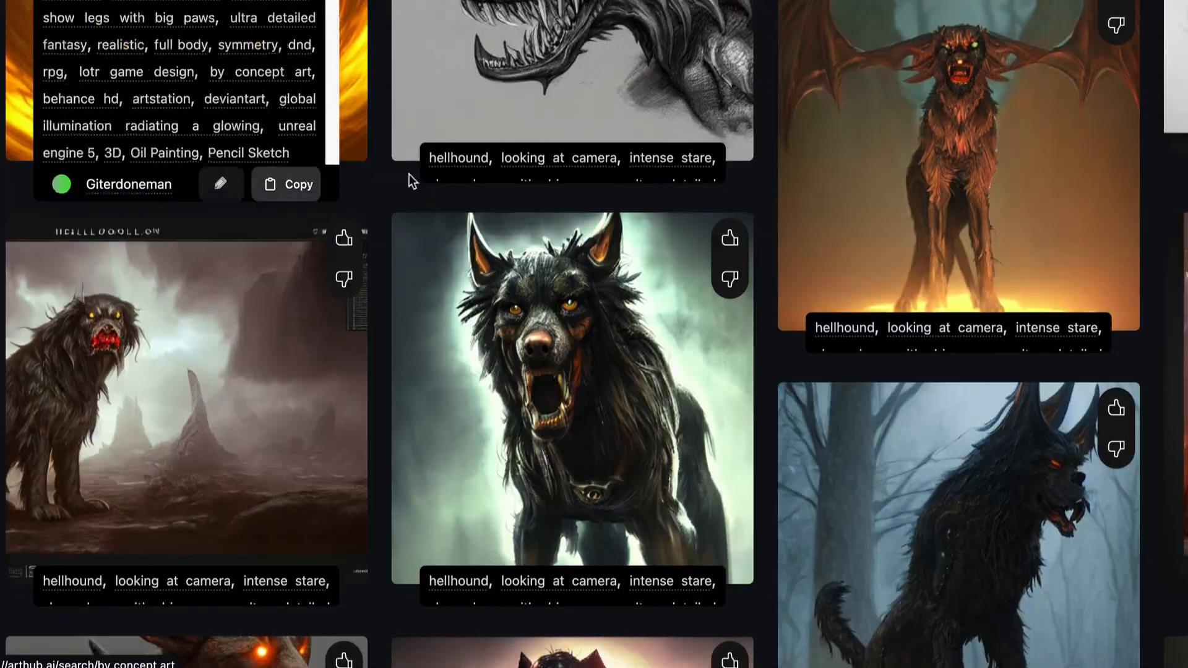
{"action": "scroll", "coordinate": [512, 130], "scroll_direction": "down", "scroll_amount": 8}
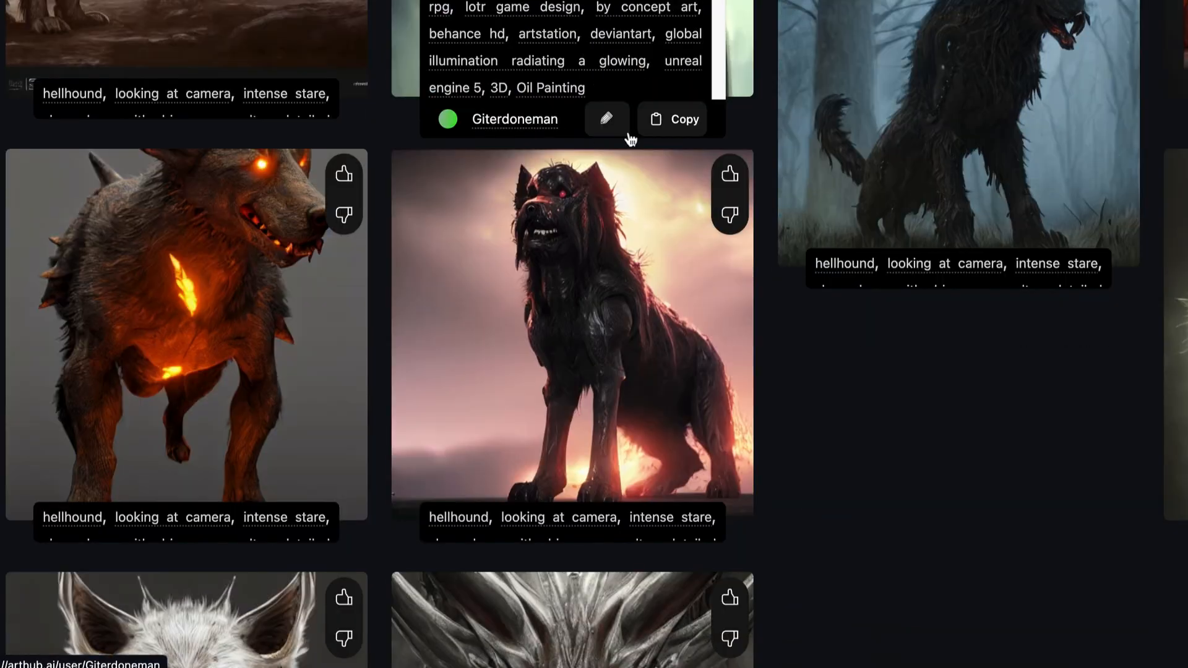
{"action": "scroll", "coordinate": [812, 140], "scroll_direction": "down", "scroll_amount": 2}
{"action": "scroll", "coordinate": [240, 170], "scroll_direction": "down", "scroll_amount": 3}
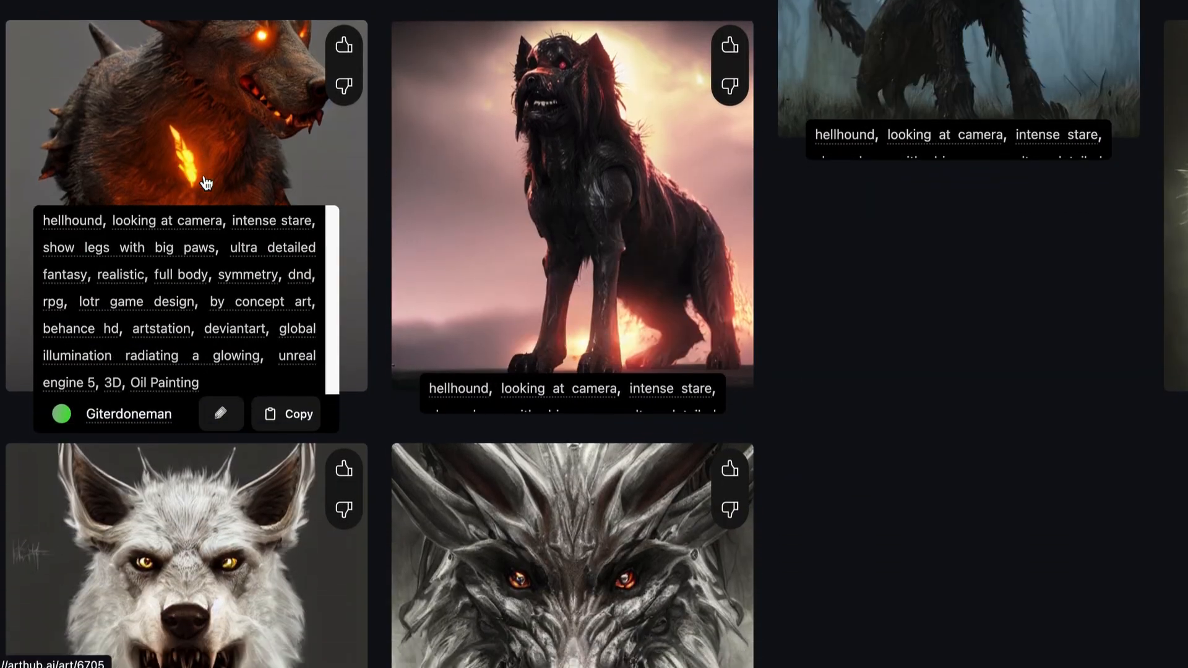
{"action": "scroll", "coordinate": [240, 170], "scroll_direction": "down", "scroll_amount": 3}
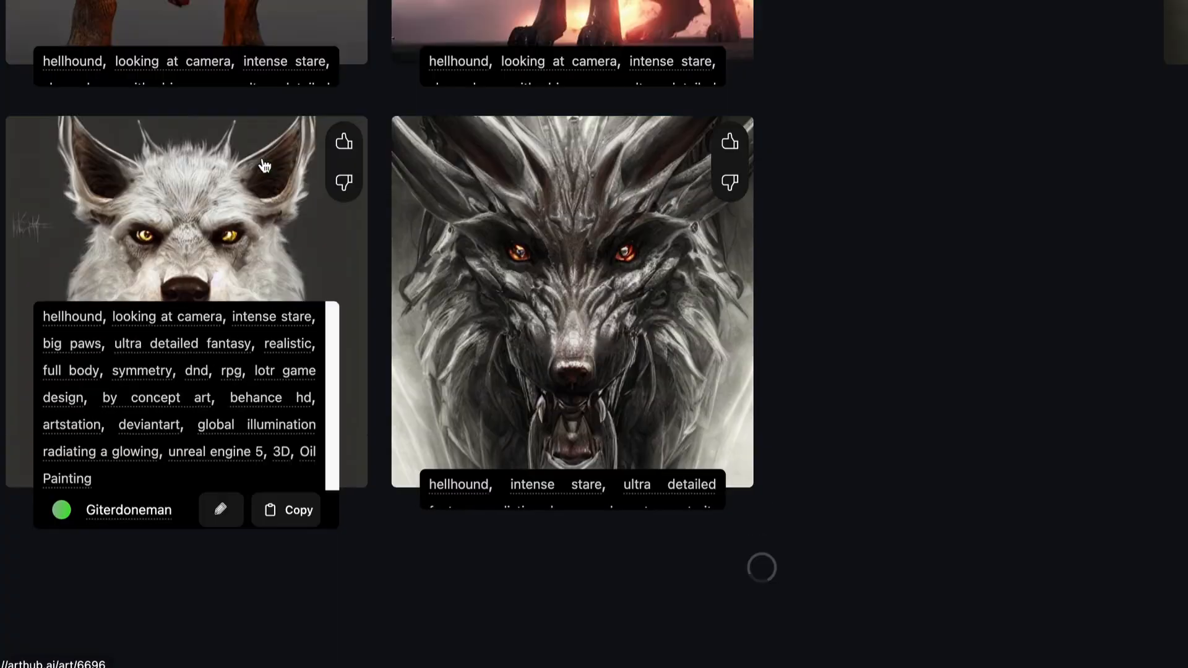
- Return to the black hellhound surrounded by yellow flames and copy its prompt
{"action": "scroll", "coordinate": [264, 166], "scroll_direction": "up", "scroll_amount": 11}
{"action": "scroll", "coordinate": [235, 190], "scroll_direction": "down", "scroll_amount": 4}
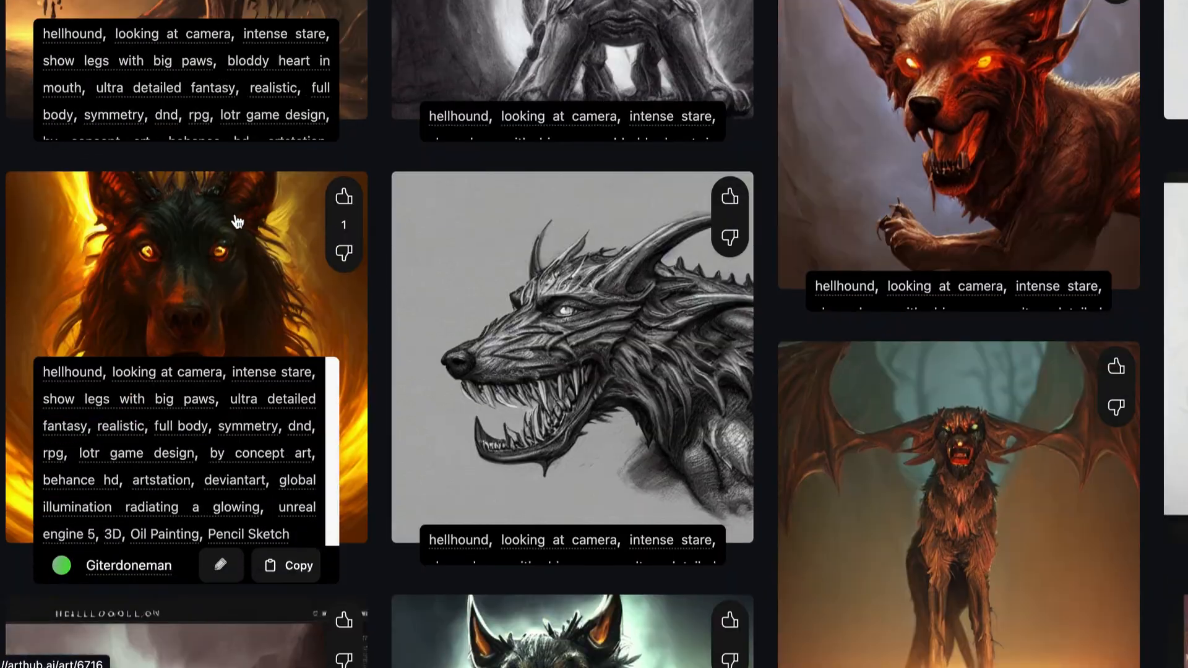
{"action": "scroll", "coordinate": [273, 337], "scroll_direction": "down", "scroll_amount": 1}
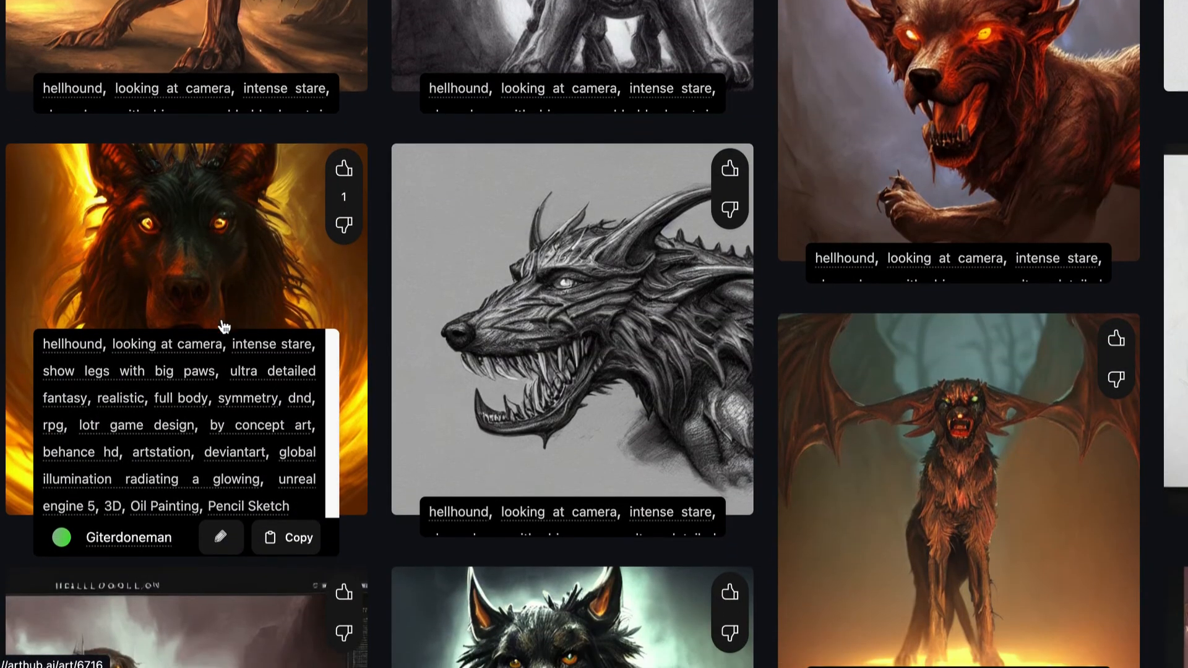
{"action": "left_click", "coordinate": [297, 534]}
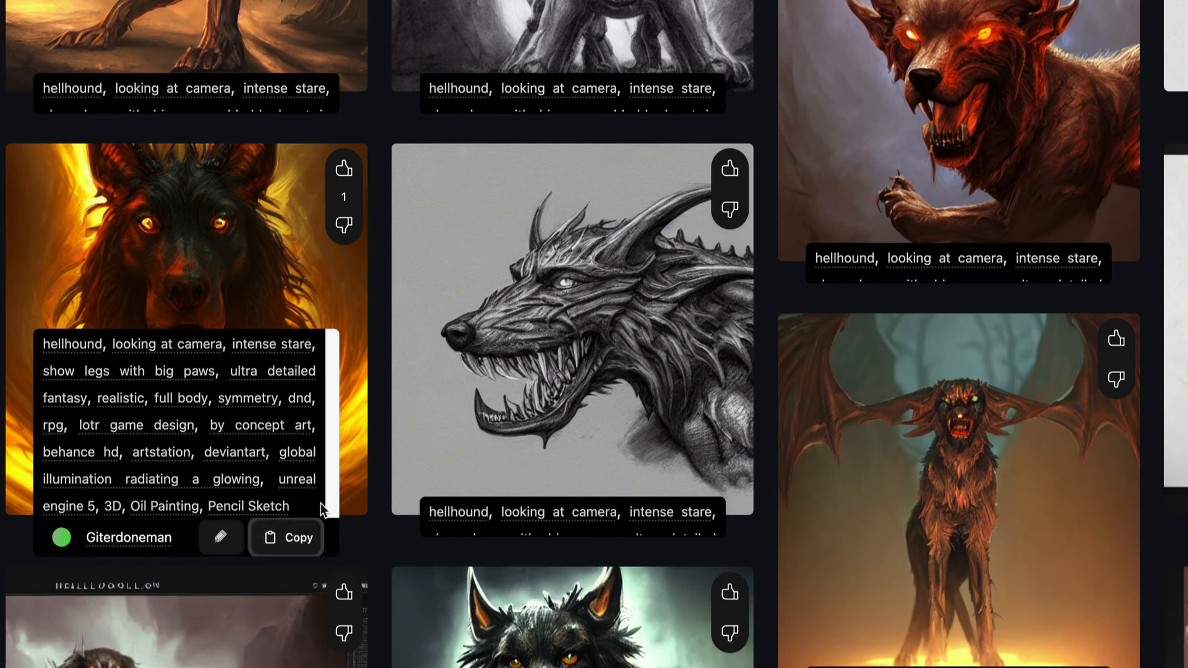
- Switch to the Lexica Stable Diffusion search engine and look through its image gallery
{"action": "scroll", "coordinate": [268, 452], "scroll_direction": "down", "scroll_amount": 5}
{"action": "scroll", "coordinate": [266, 438], "scroll_direction": "up", "scroll_amount": 4}
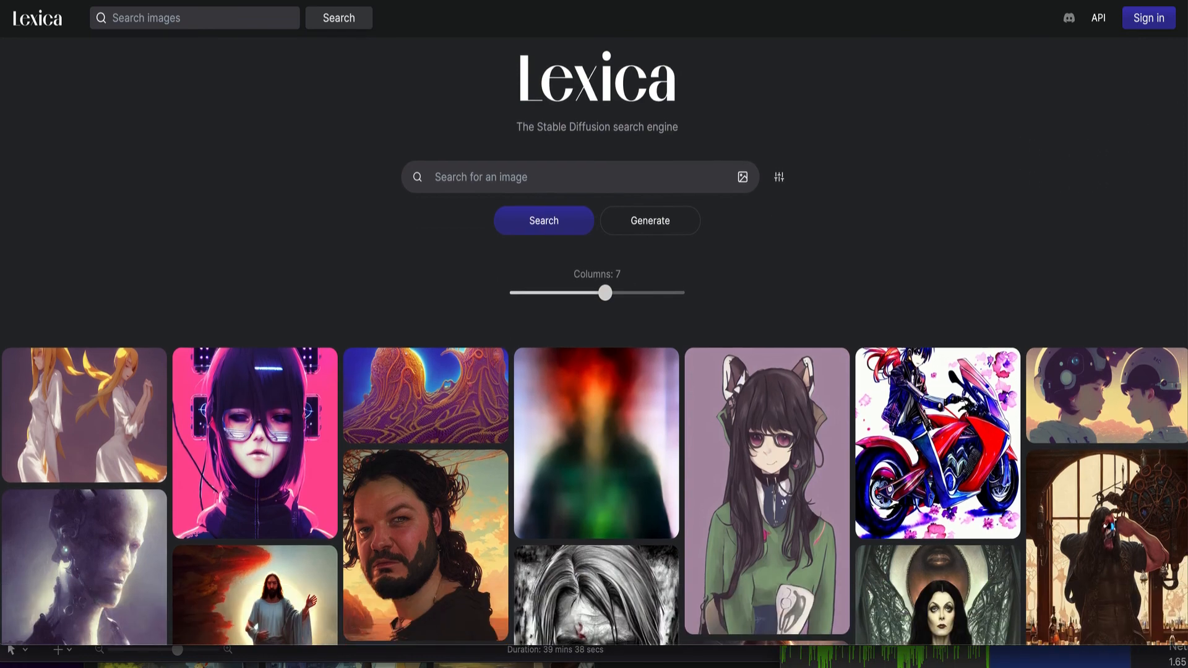
{"action": "scroll", "coordinate": [594, 340], "scroll_direction": "down", "scroll_amount": 6}
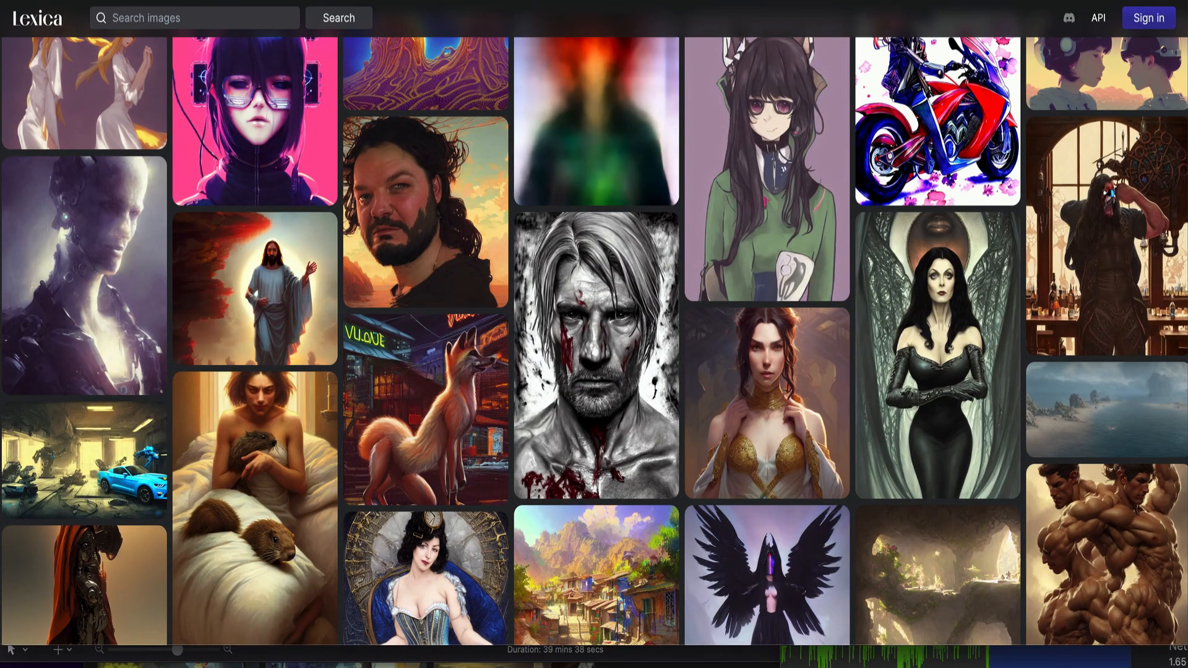
{"action": "scroll", "coordinate": [873, 247], "scroll_direction": "up", "scroll_amount": 3}
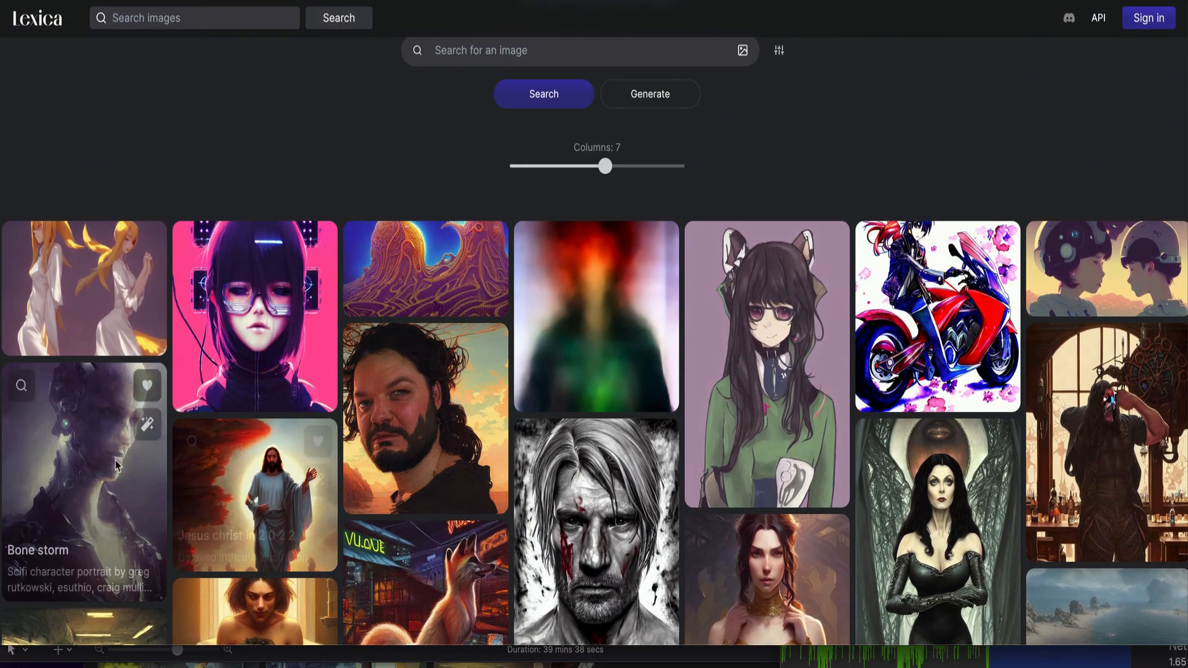
- Open the Bone storm sci-fi character portrait and examine its prompt and several of its image variations
{"action": "left_click", "coordinate": [84, 453]}
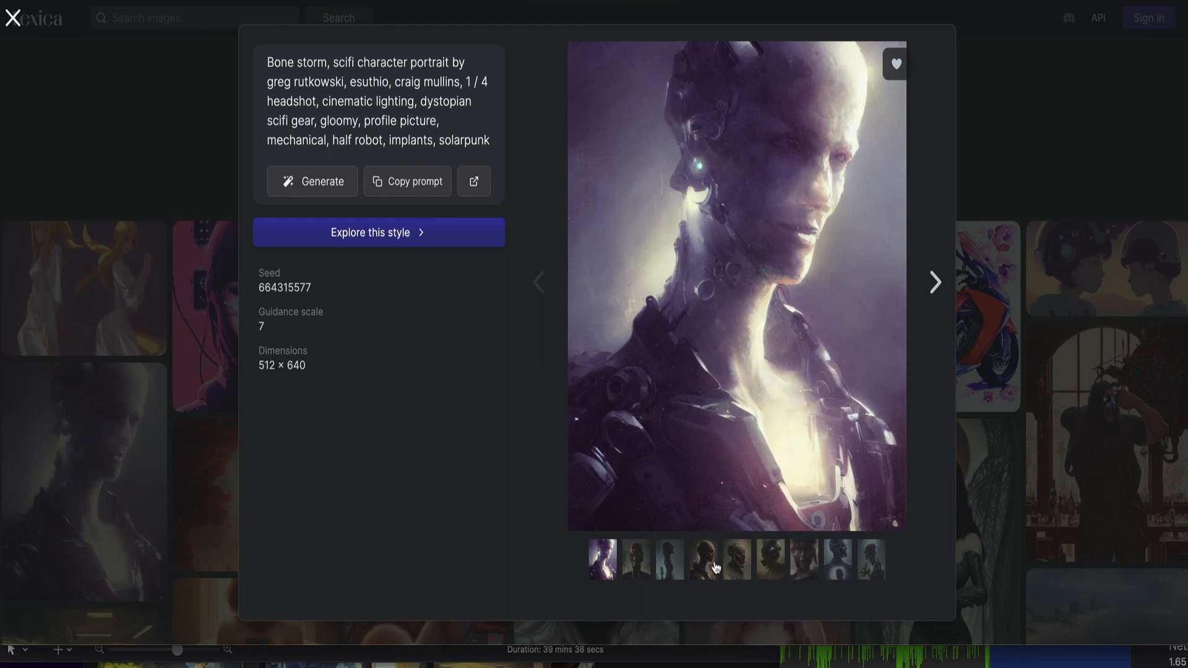
{"action": "left_click", "coordinate": [635, 567]}
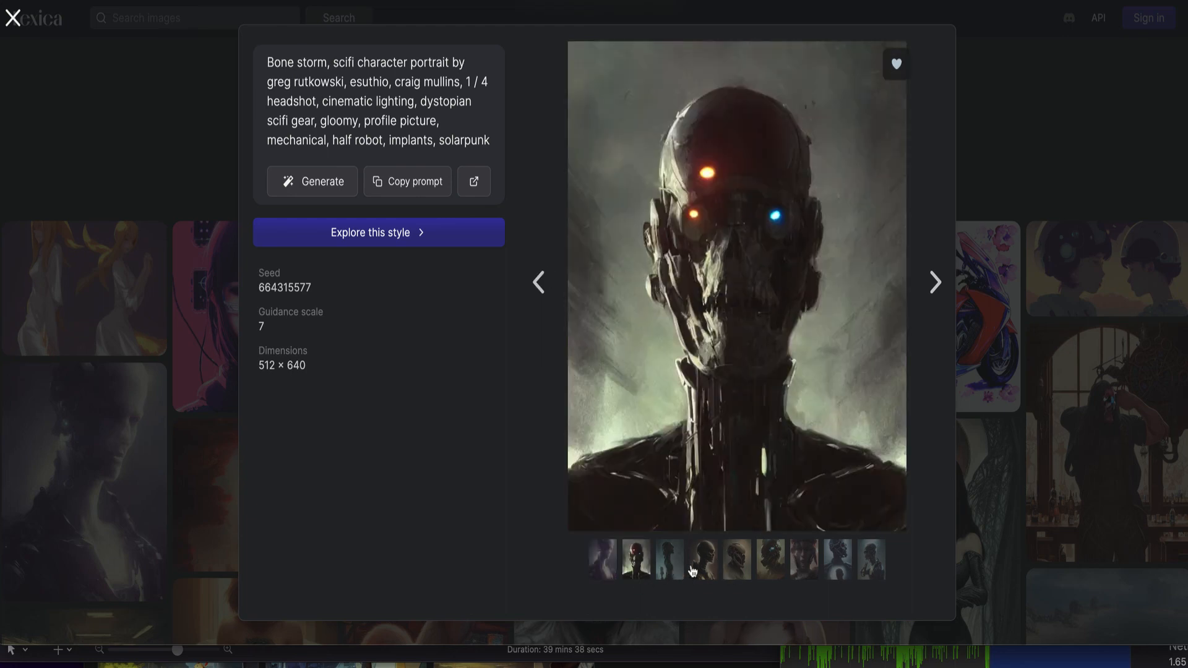
{"action": "left_click", "coordinate": [694, 554]}
{"action": "left_click", "coordinate": [743, 568]}
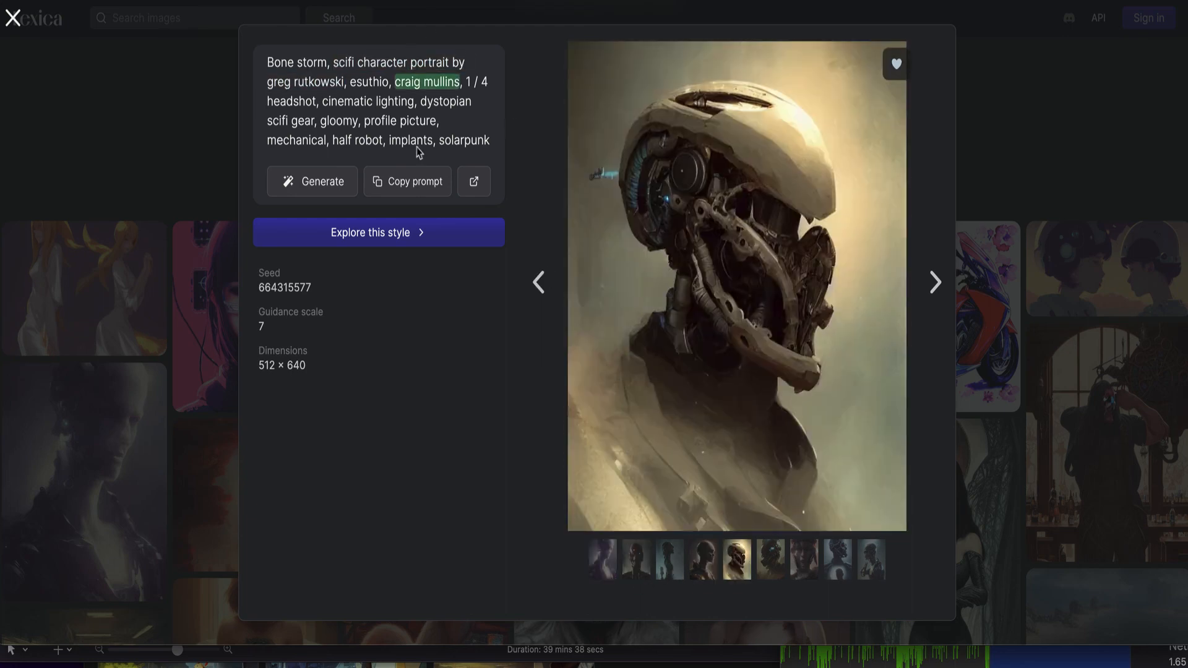
{"action": "left_click", "coordinate": [811, 570]}
{"action": "left_click", "coordinate": [834, 568]}
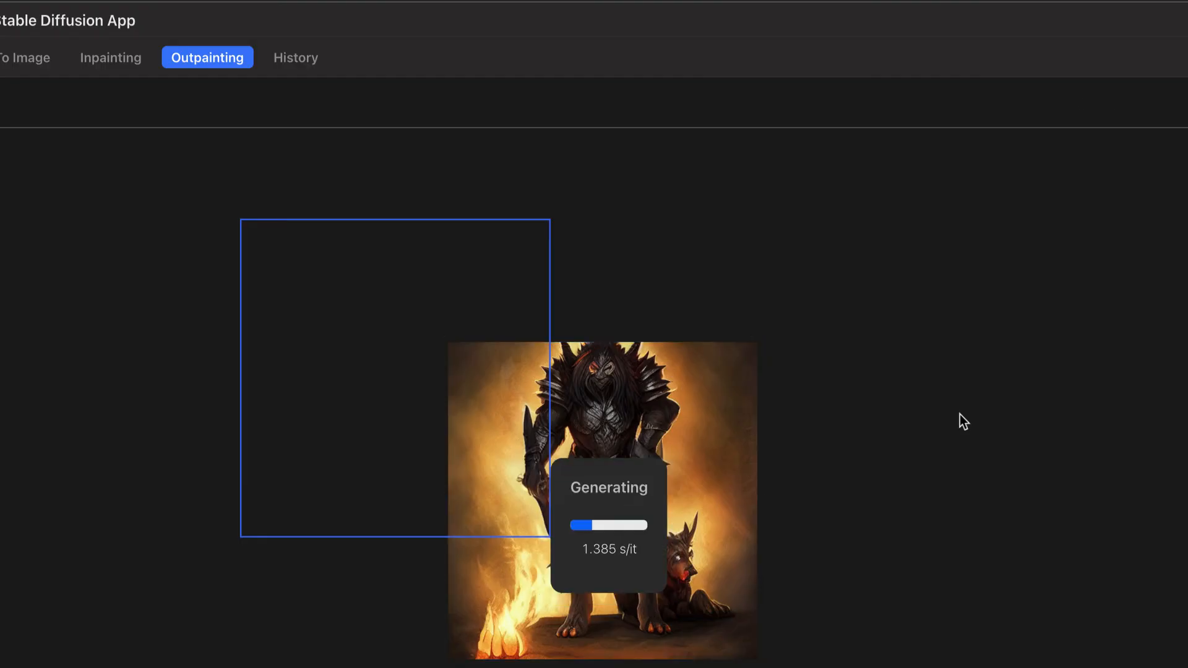
- Extend the armoured hellhound picture by outpainting new areas above it, to its right, to its lower left and at the far left
{"action": "left_click_drag", "start_coordinate": [395, 379], "coordinate": [707, 188]}
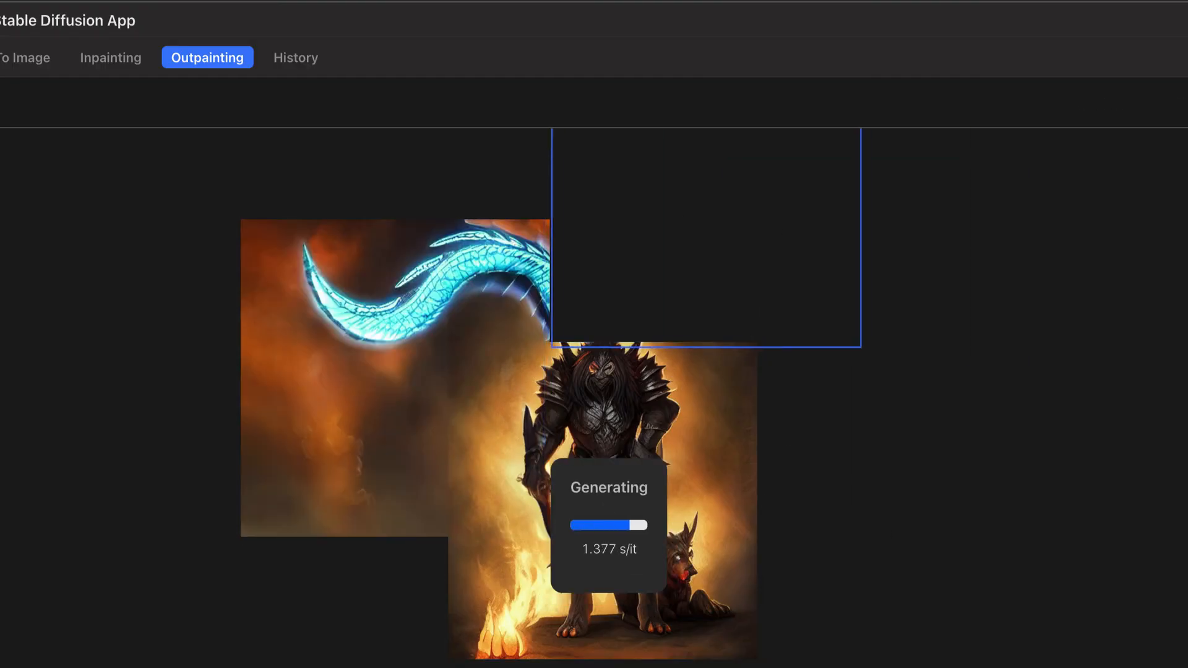
{"action": "left_click_drag", "start_coordinate": [707, 238], "coordinate": [909, 551]}
{"action": "left_click_drag", "start_coordinate": [909, 502], "coordinate": [297, 517]}
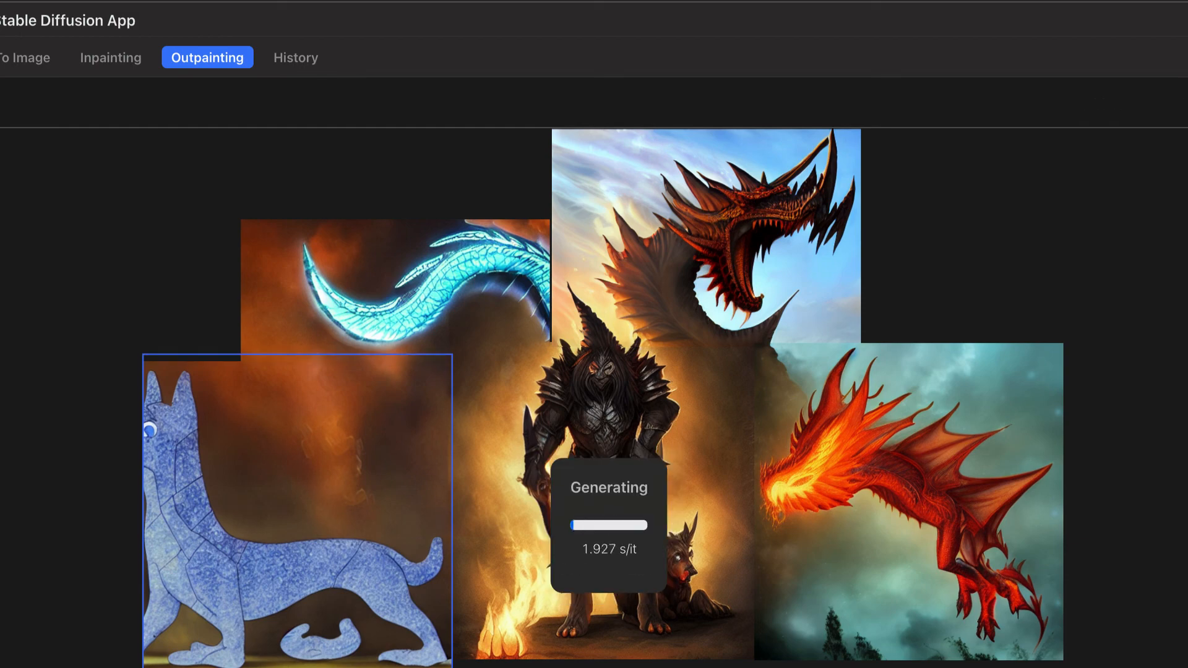
{"action": "left_click_drag", "start_coordinate": [297, 433], "coordinate": [127, 378]}
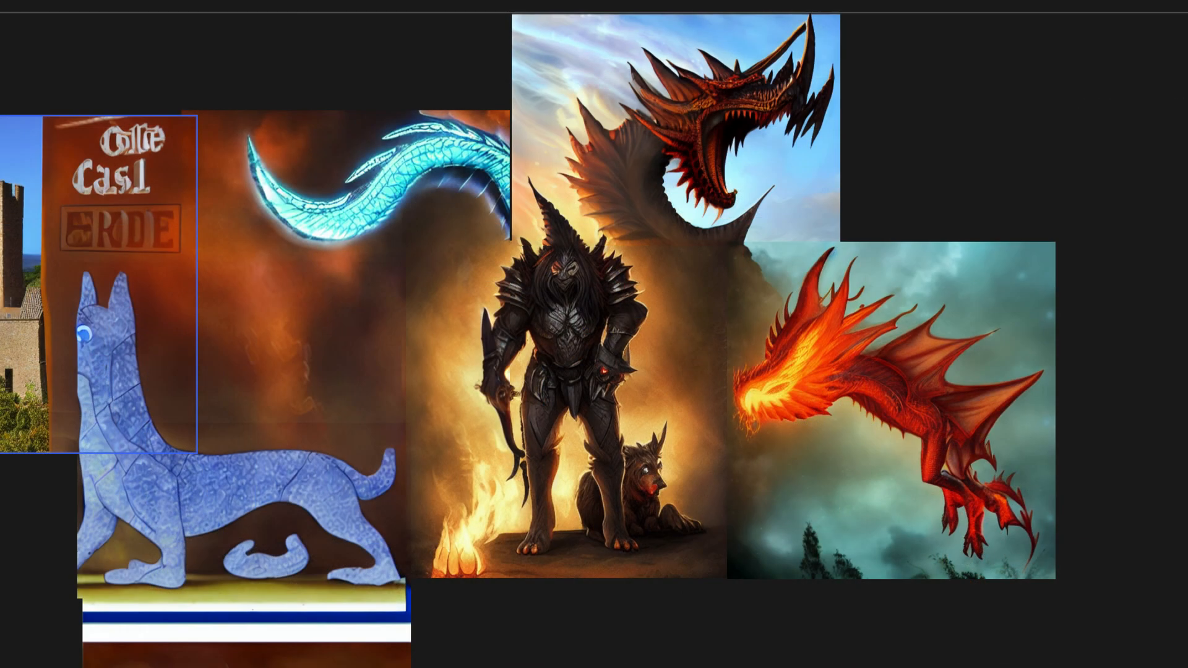